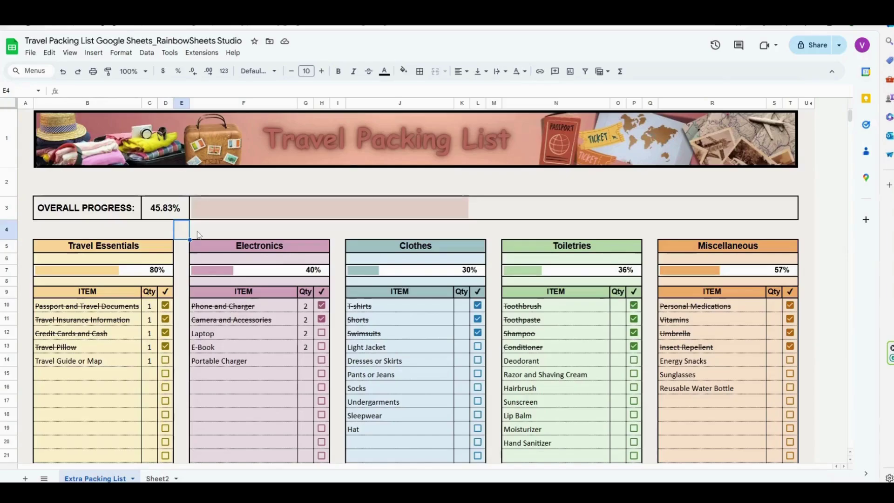
Step: Fill the entire Sheet2 background with the very light grey-beige custom colour
click(166, 346)
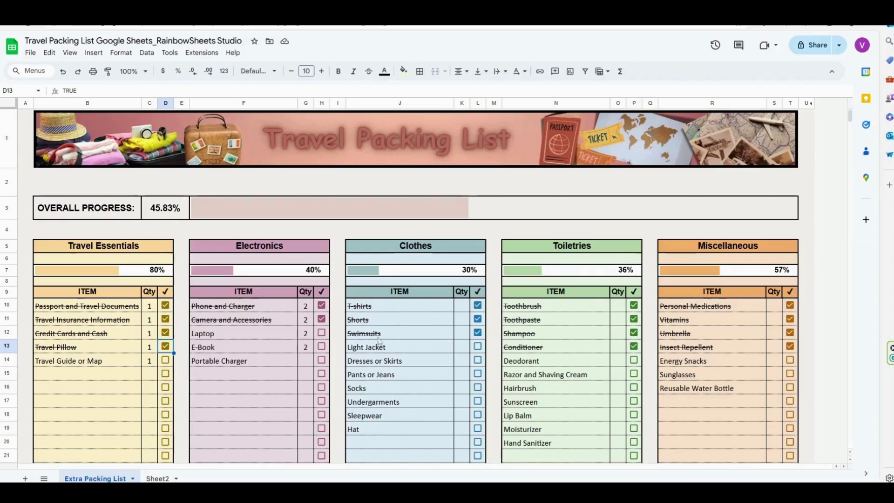
click(157, 478)
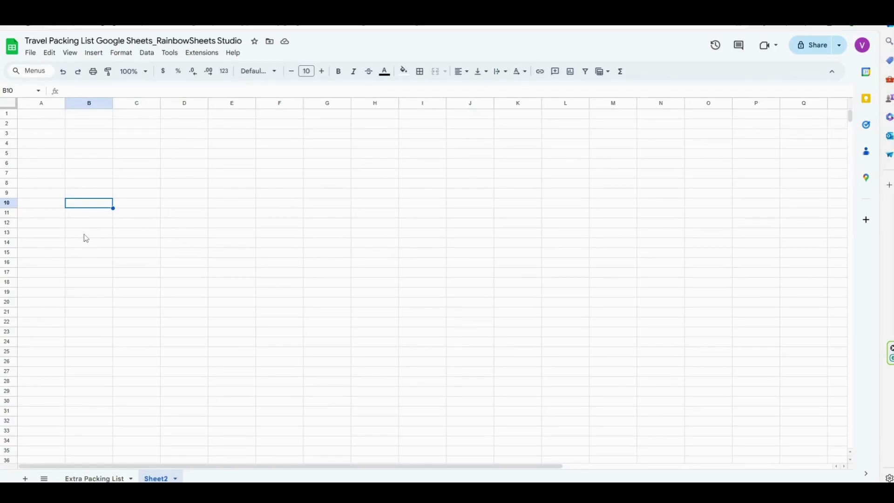
click(8, 106)
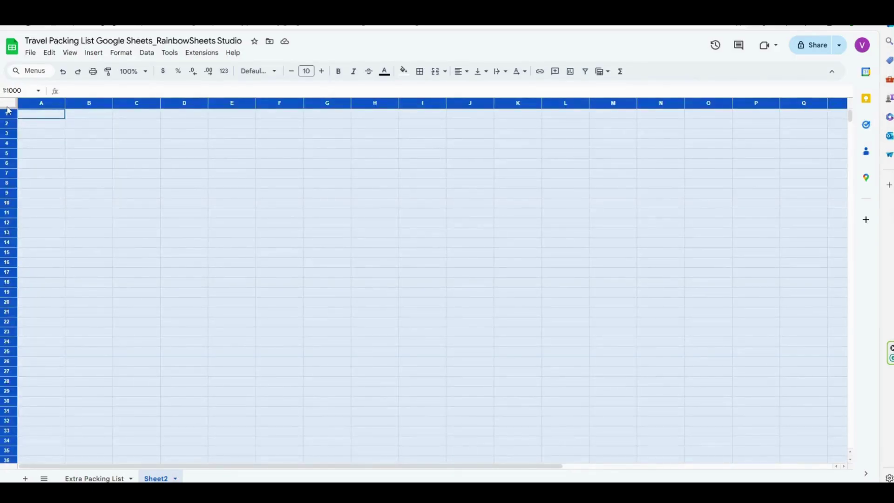
click(404, 72)
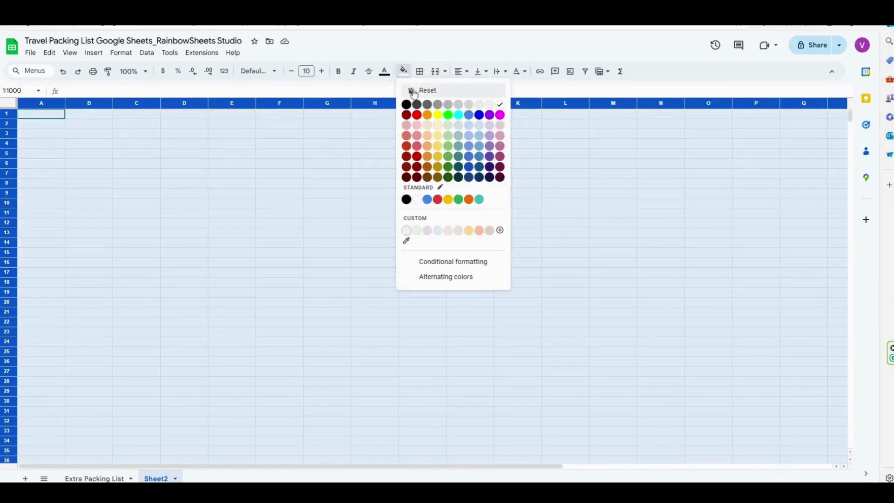
click(407, 231)
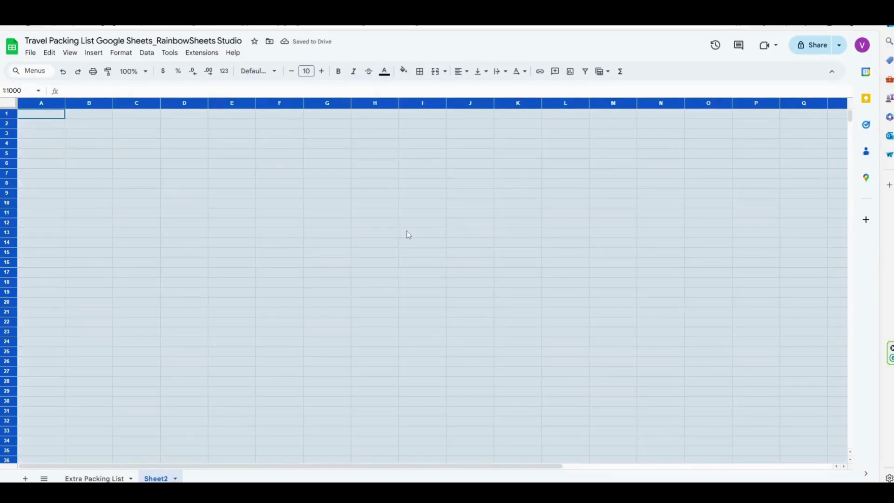
click(337, 302)
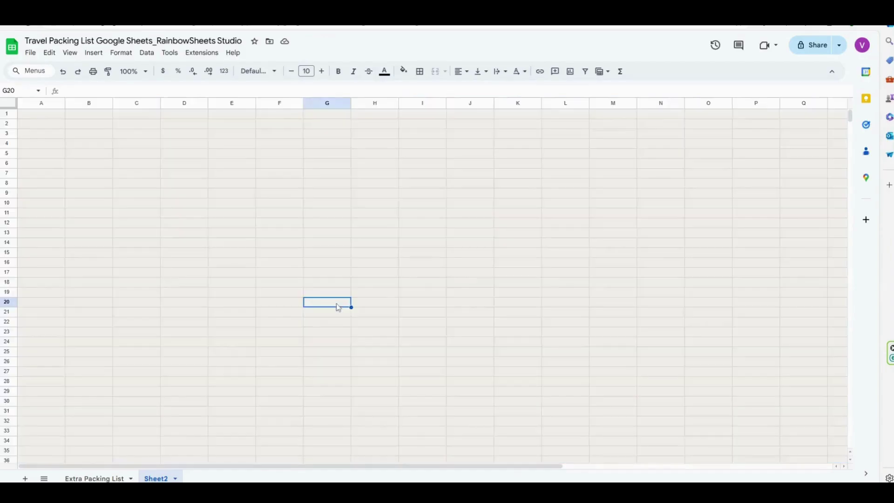
Step: Delete columns V through Z from Sheet2
drag(438, 466, 708, 458)
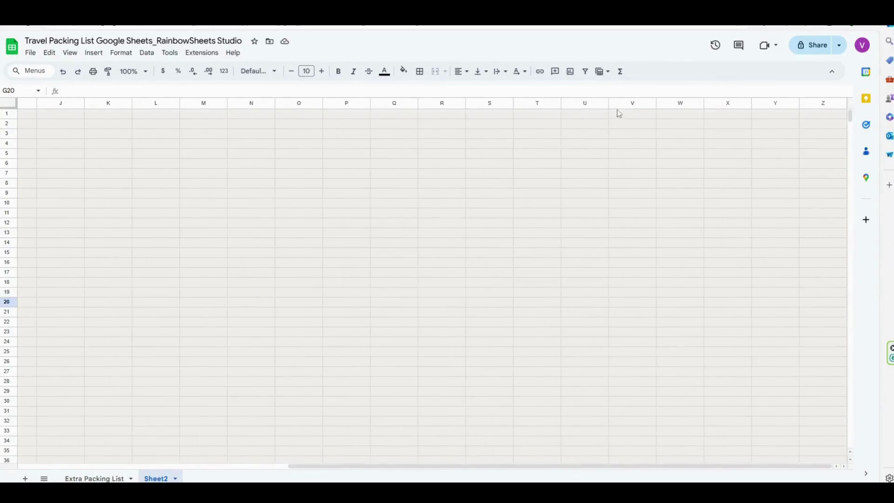
drag(619, 104, 823, 114)
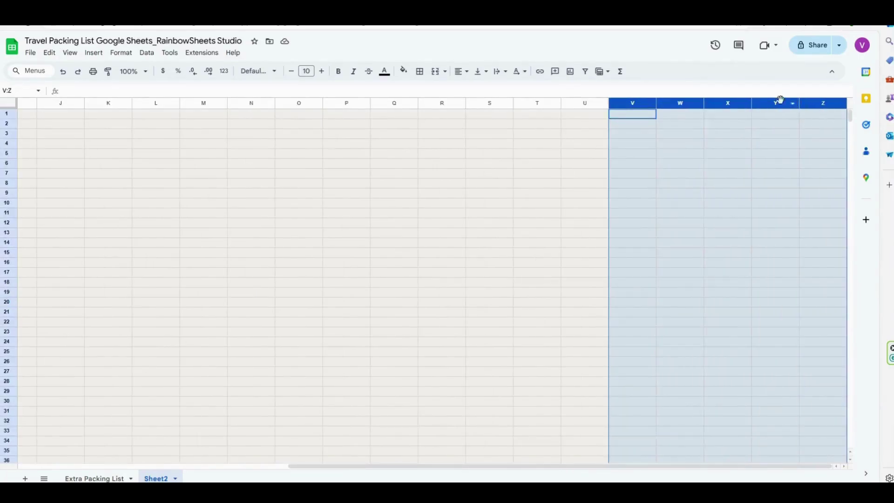
right_click(726, 105)
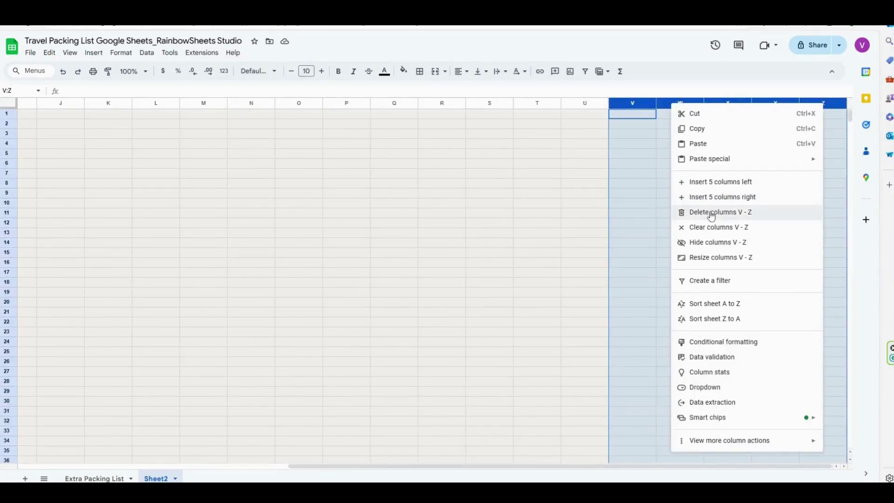
click(712, 213)
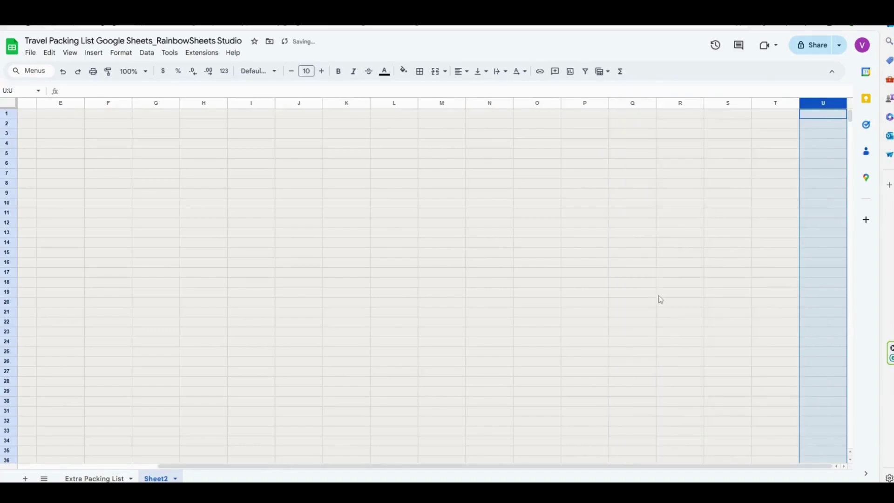
Step: Resize columns A through U of Sheet2 to a width of 33 pixels
drag(412, 466, 170, 459)
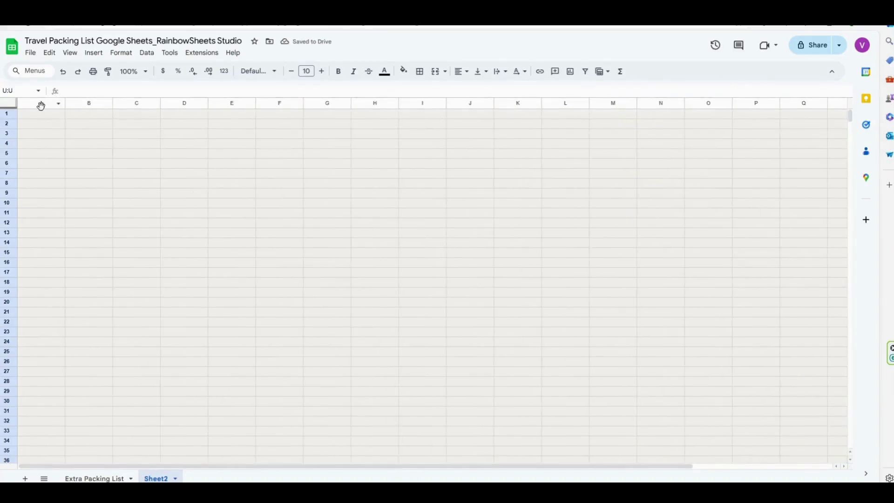
drag(40, 103, 867, 130)
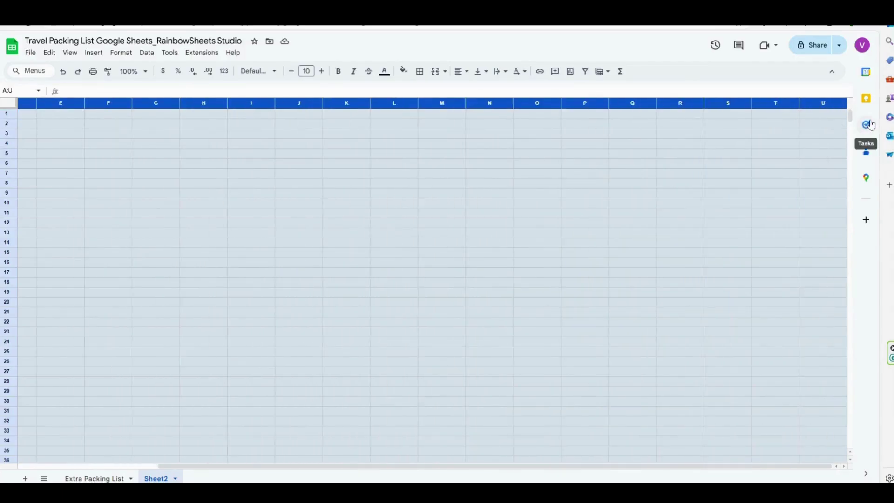
right_click(294, 104)
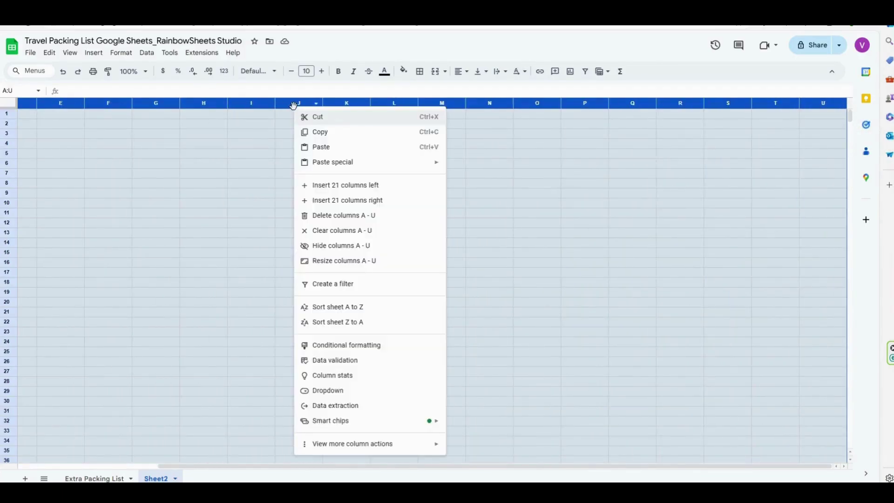
click(362, 260)
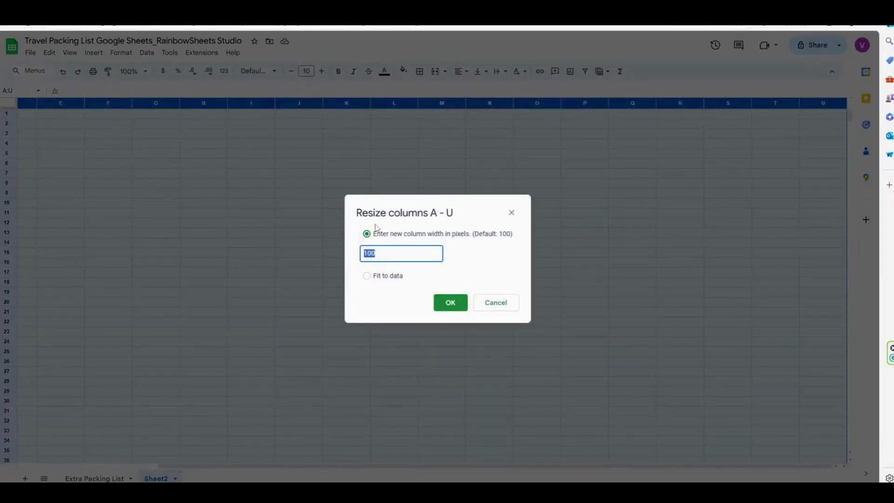
text(35)
key(Return)
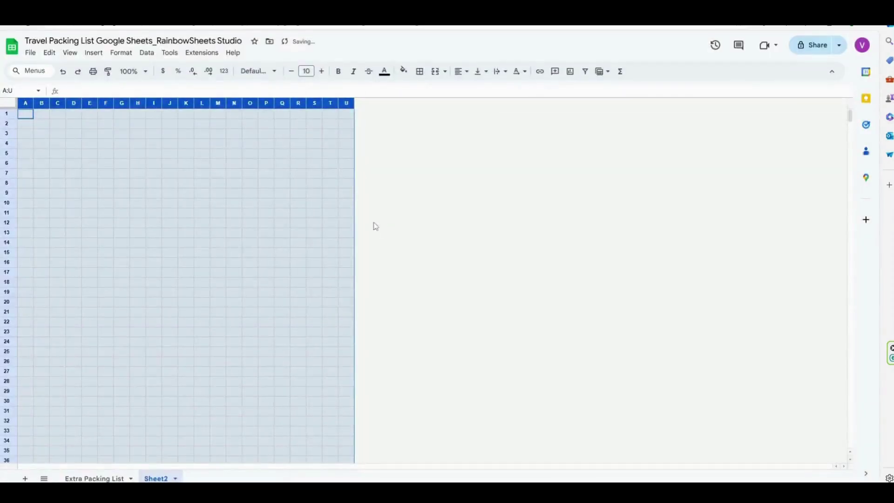
click(61, 150)
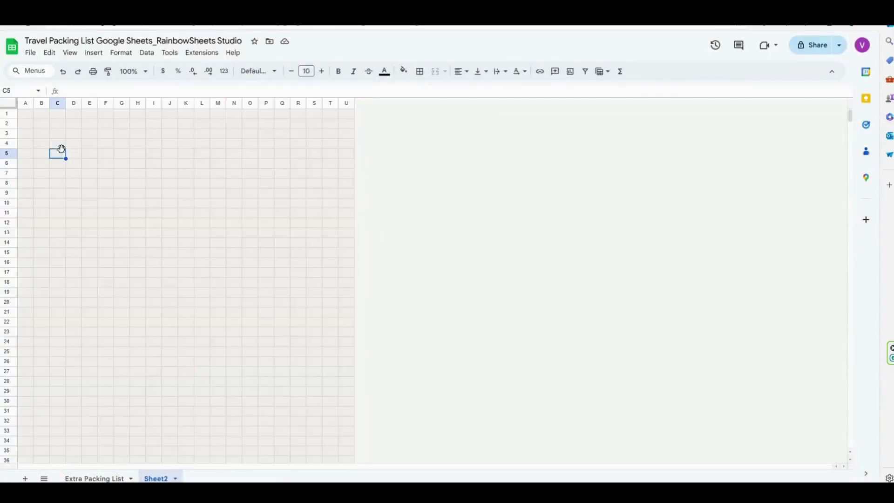
Step: Widen columns B, F, J, N and R together to 228 pixels for the item lists
click(42, 105)
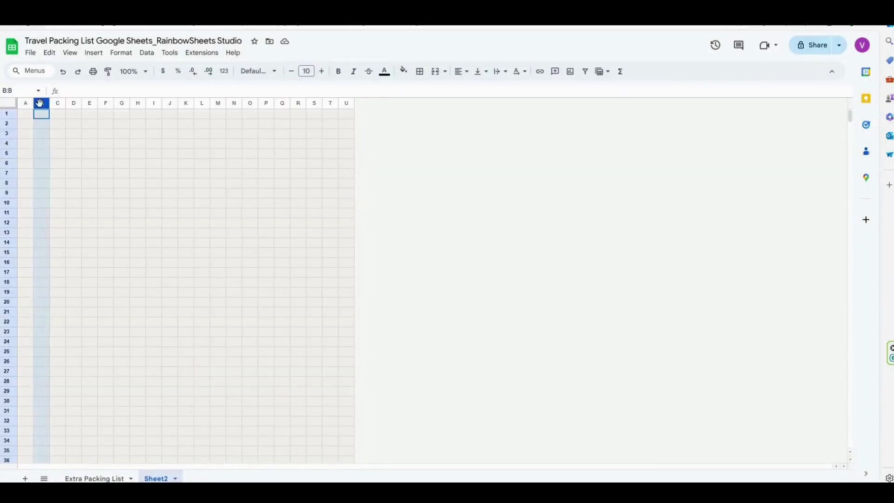
ctrl+click(106, 103)
ctrl+click(170, 103)
ctrl+click(235, 103)
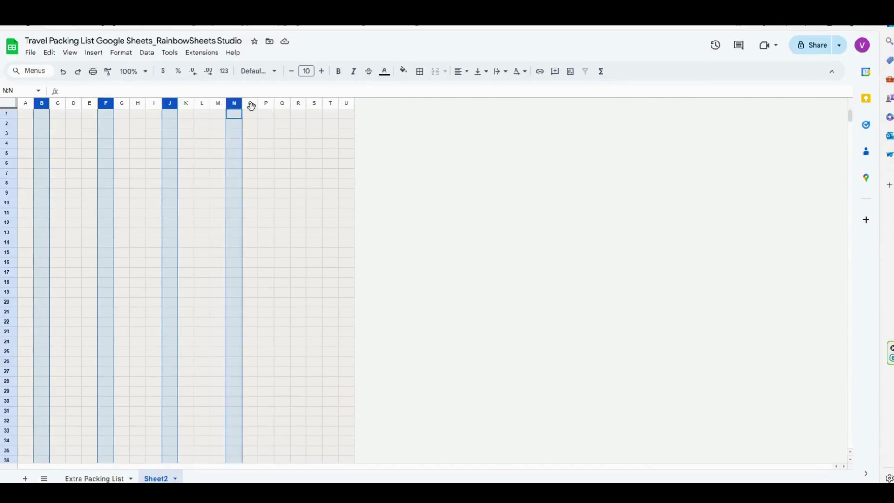
ctrl+click(298, 104)
right_click(299, 103)
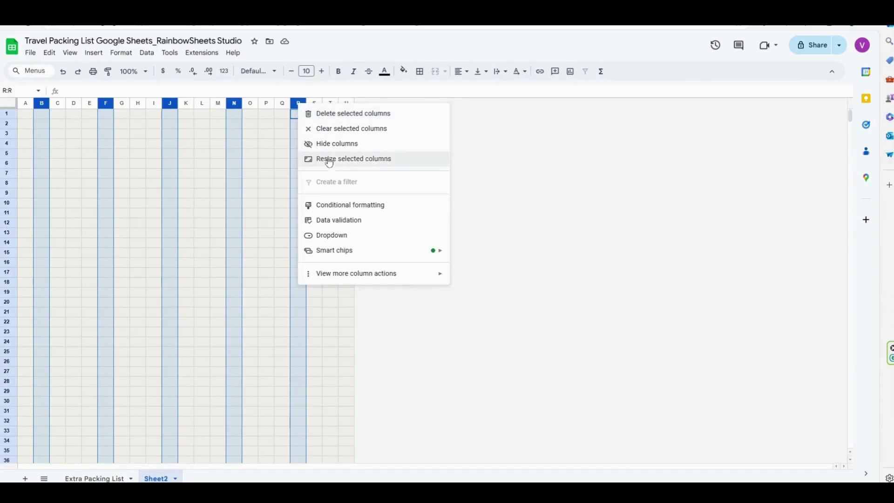
click(346, 159)
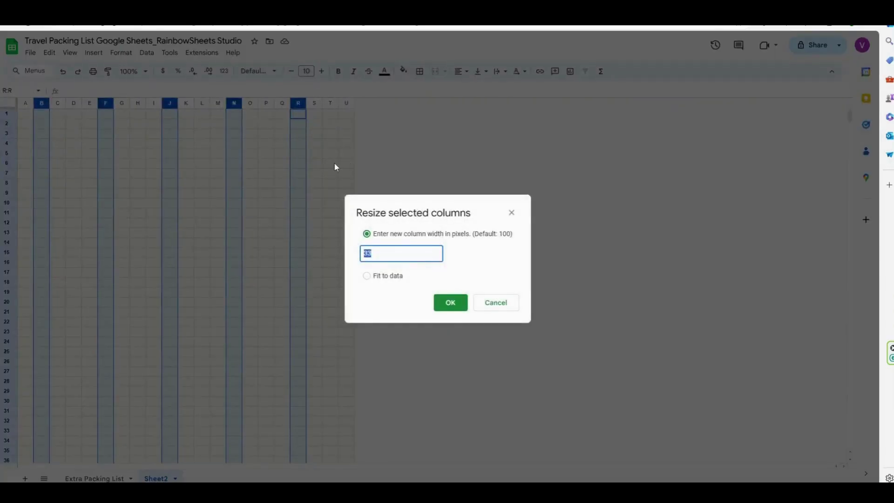
text(228)
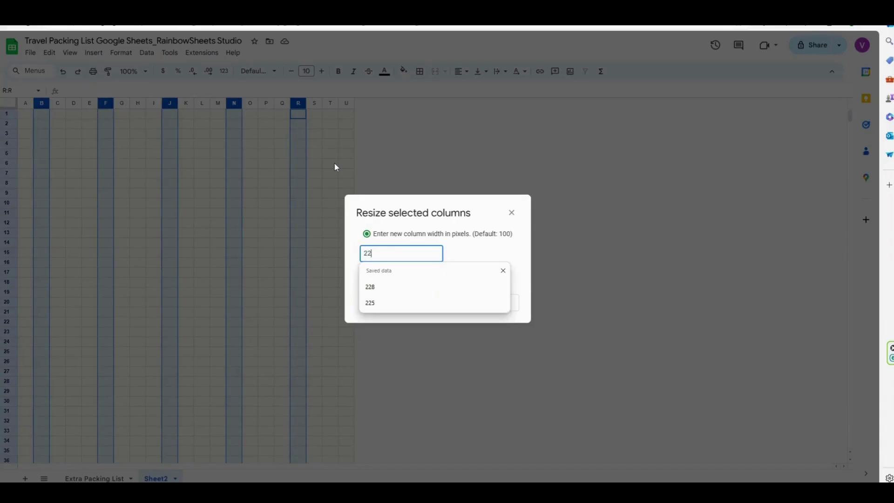
click(450, 304)
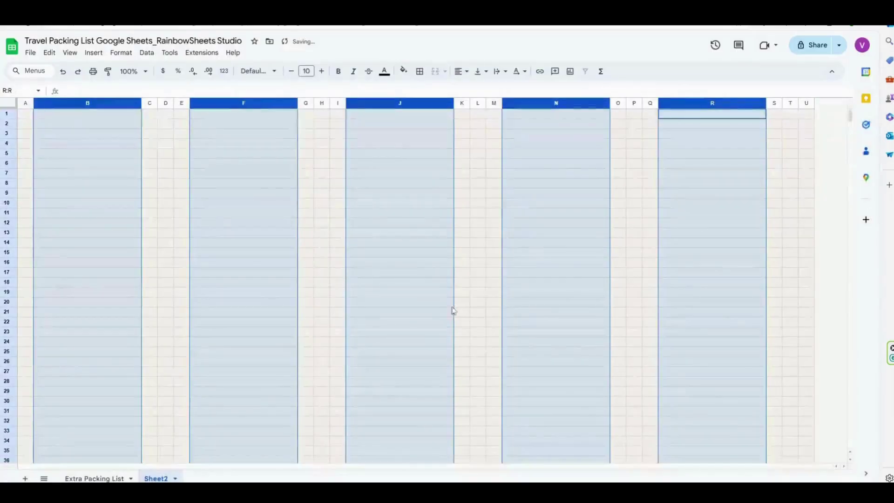
click(136, 236)
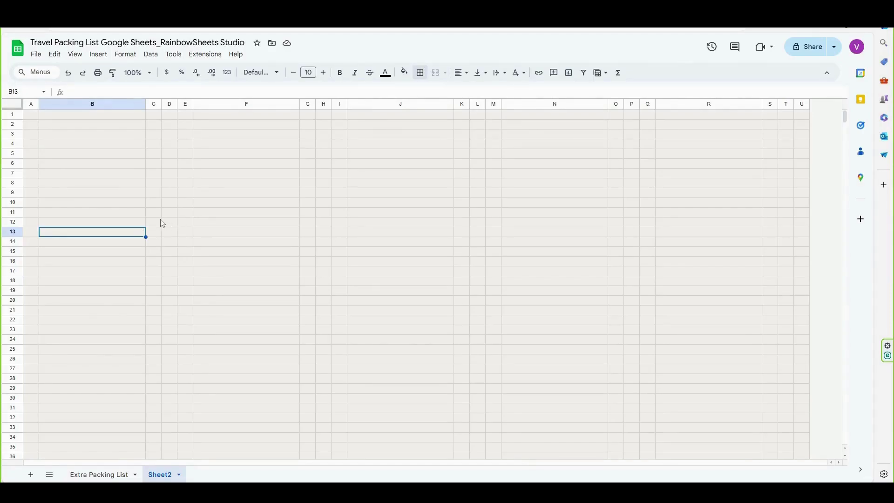
Step: Increase the height of row 1 to about 120 pixels to make room for a banner
click(12, 114)
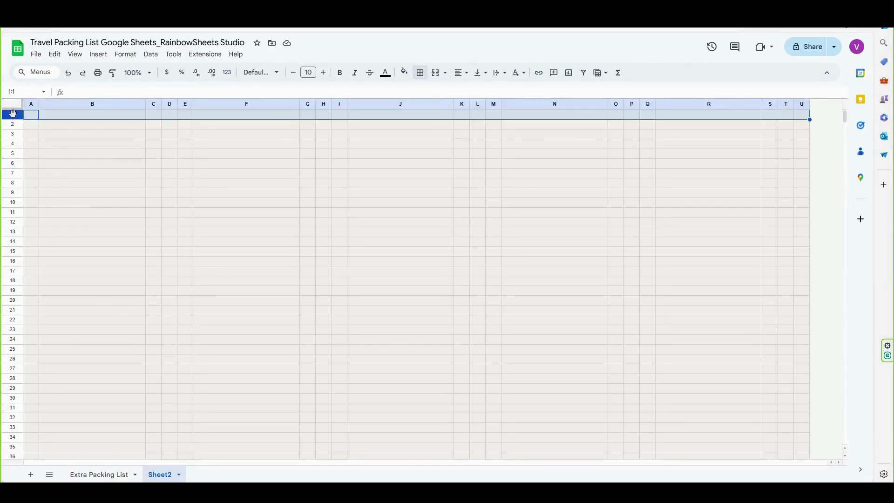
right_click(12, 115)
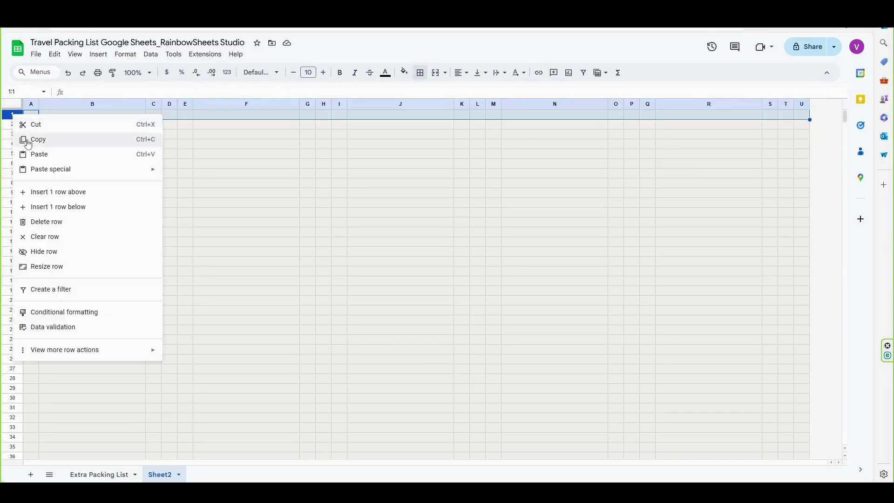
click(72, 266)
double_click(419, 252)
text(120)
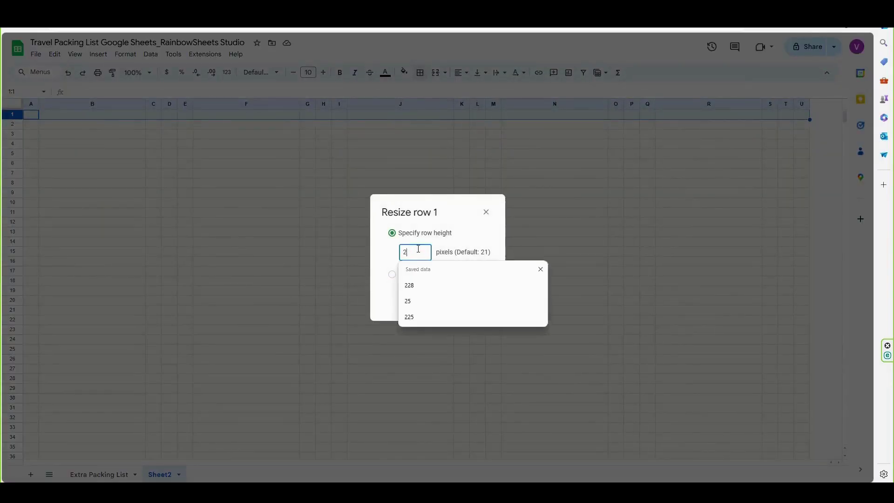
key(Return)
click(109, 231)
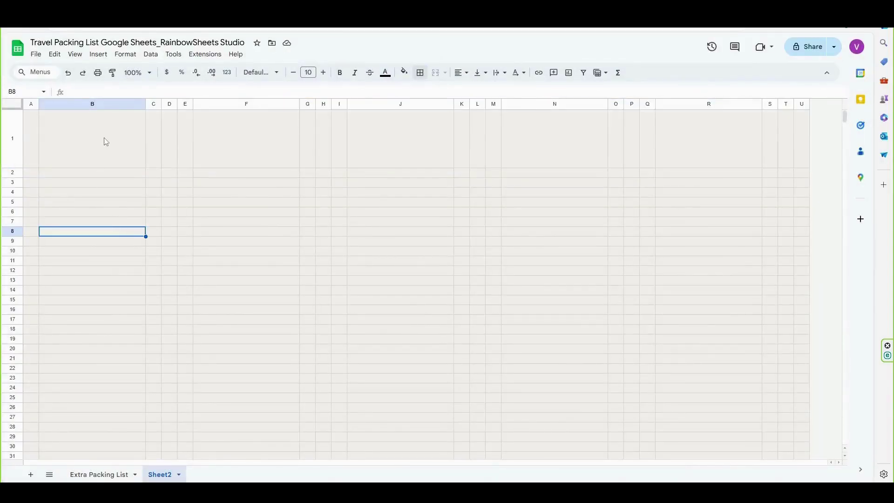
Step: Merge the cells B1:T1 in the tall first row into a single banner cell
click(106, 141)
drag(116, 140, 790, 142)
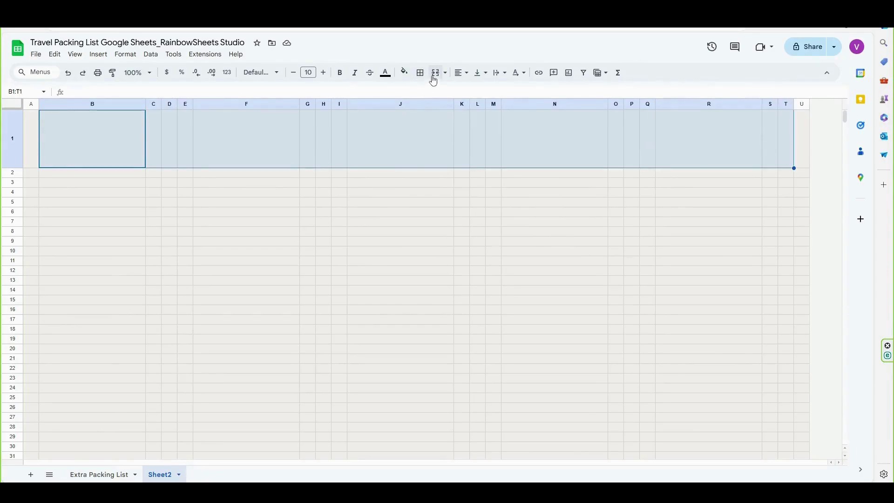
click(436, 72)
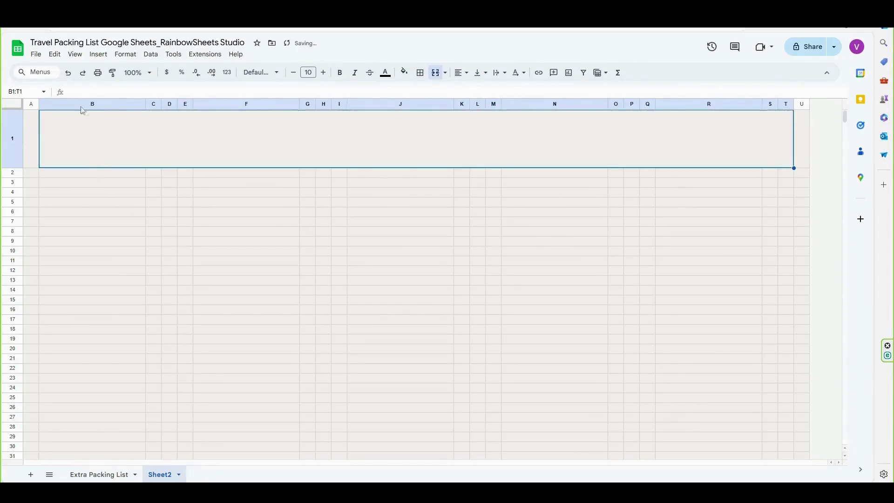
Step: Insert the "Travel packing list" image file from the computer into the merged cell B1:T1
click(99, 58)
mouse_move(206, 194)
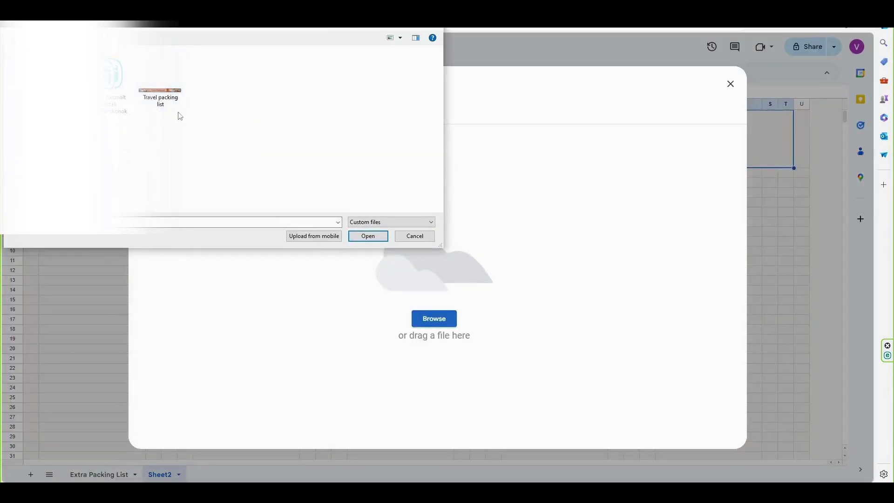
click(158, 108)
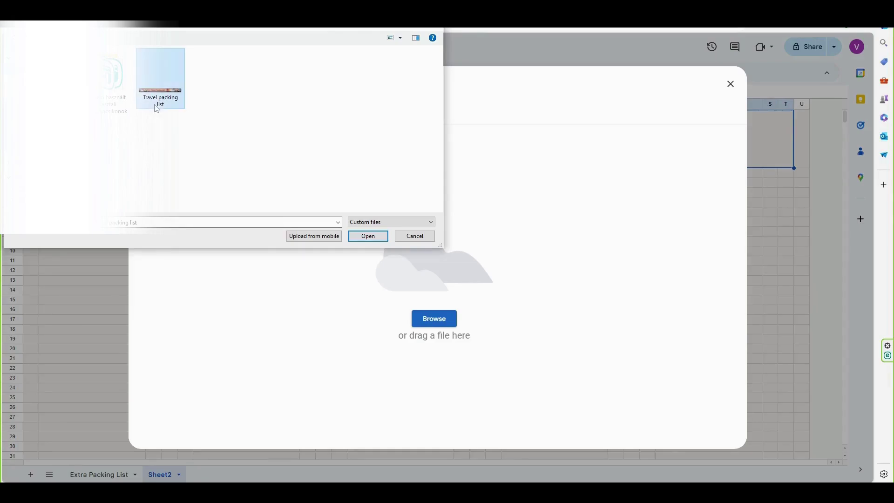
click(368, 236)
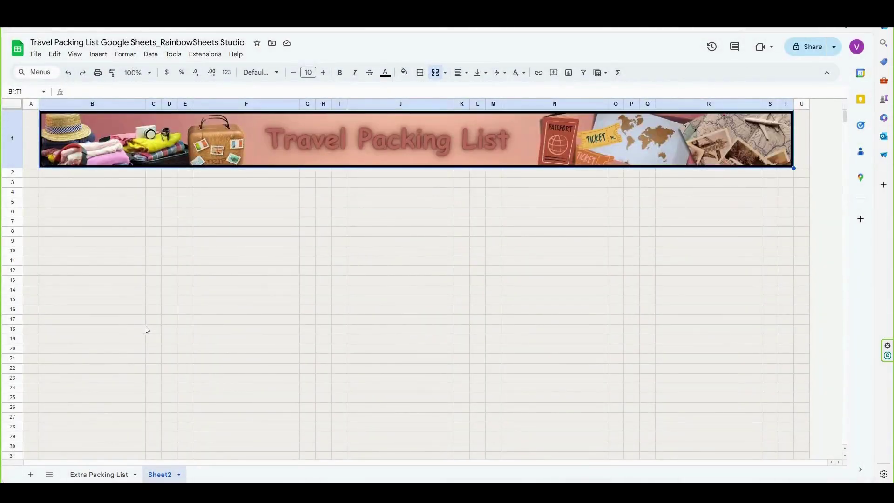
click(80, 232)
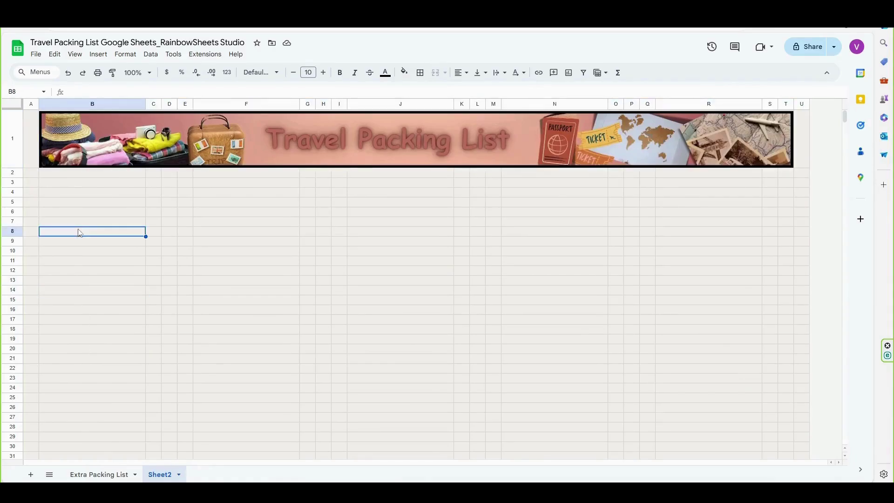
Step: Apply a medium-thickness solid outer border around the range B5:D25 to frame the first category table
drag(70, 206, 160, 400)
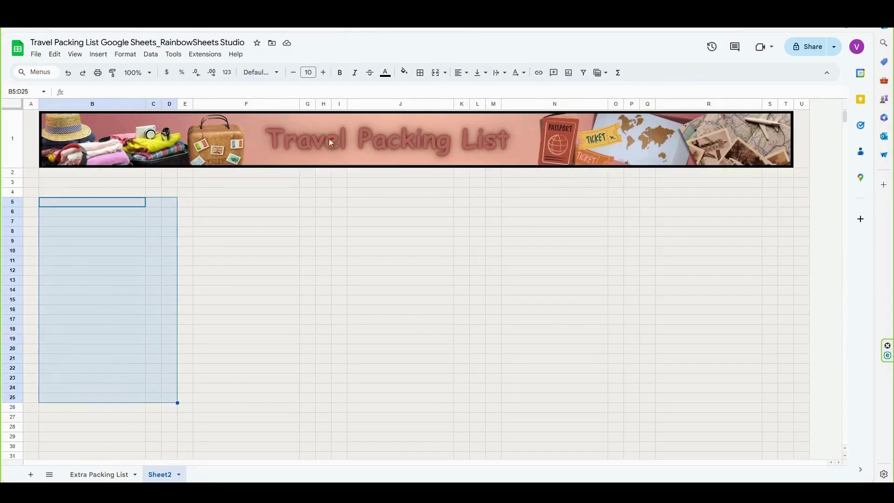
click(420, 72)
click(510, 108)
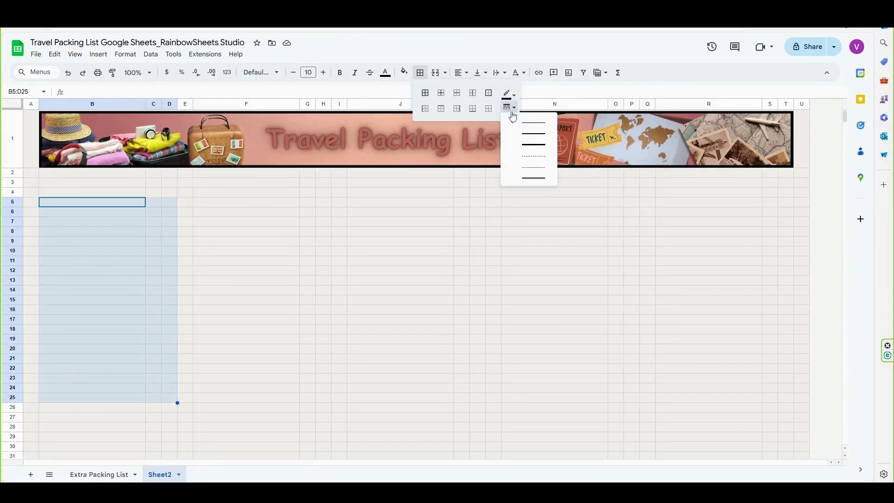
click(531, 138)
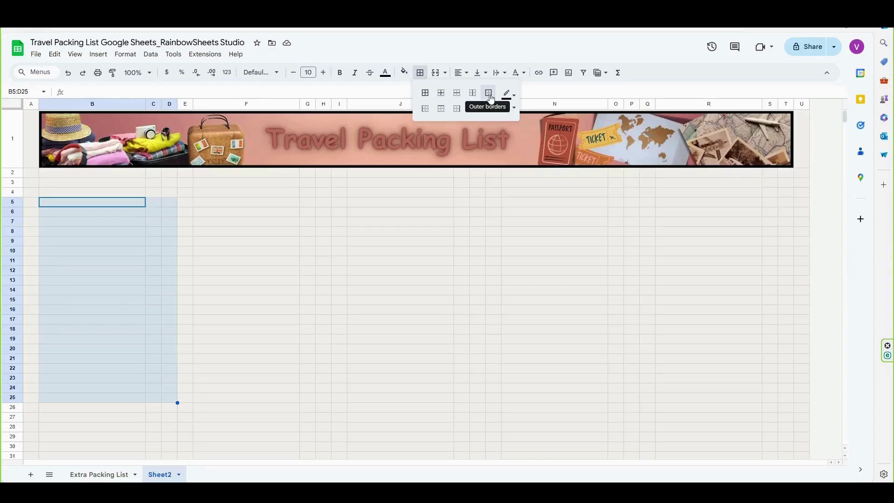
click(490, 93)
click(213, 238)
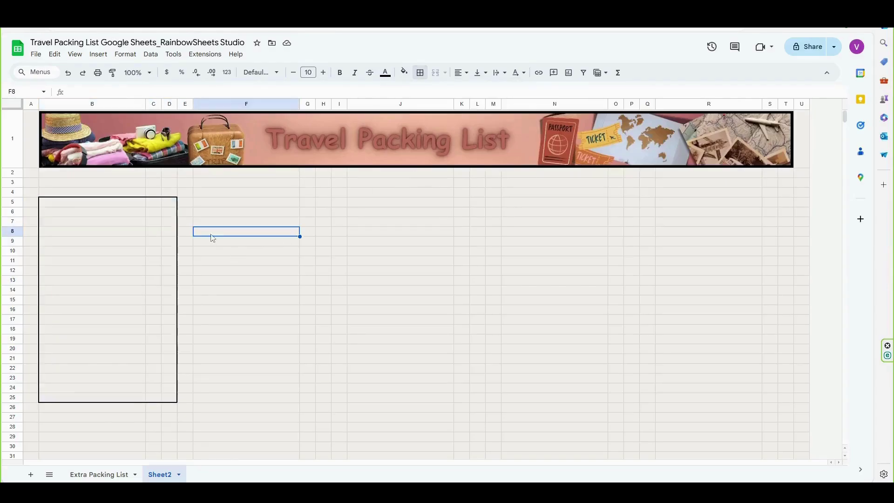
Step: Add outer borders around rows B5:D5 and B7:D7 of the first table
drag(82, 208, 170, 207)
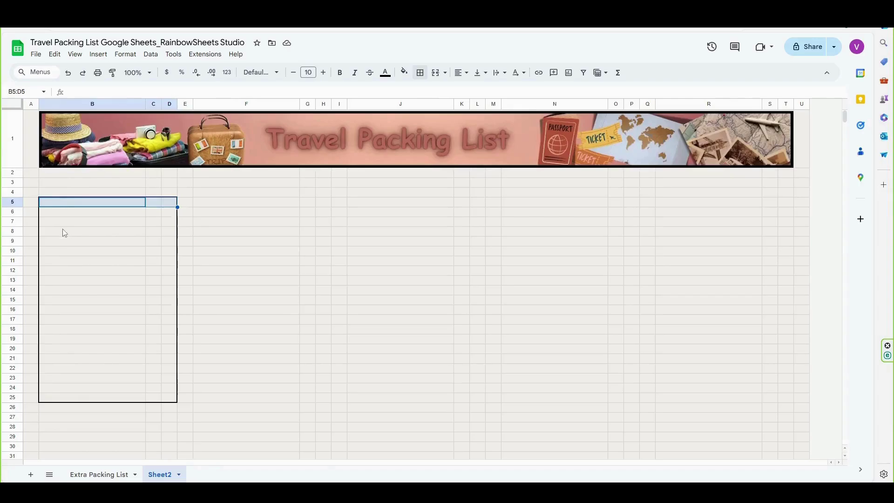
drag(62, 226, 173, 223)
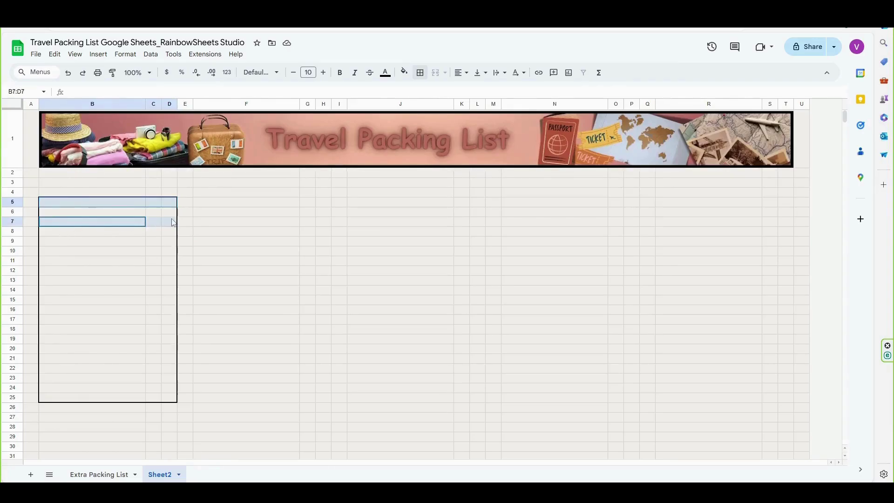
click(421, 72)
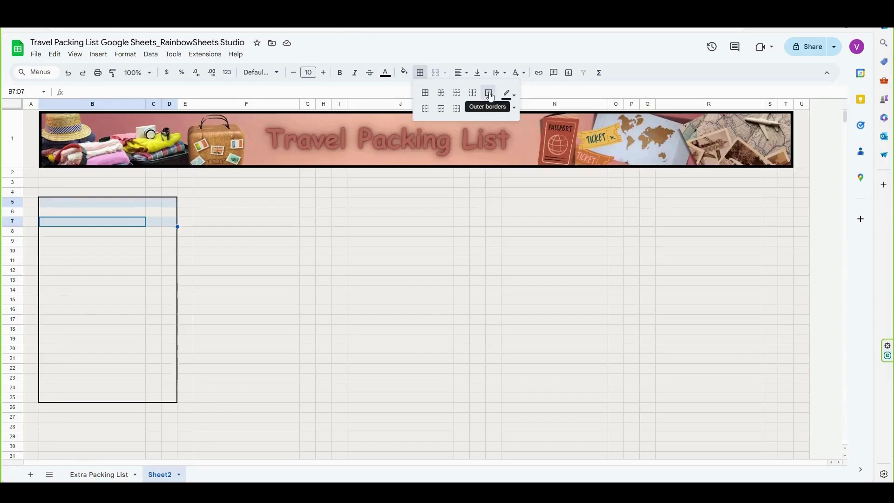
click(490, 94)
click(70, 242)
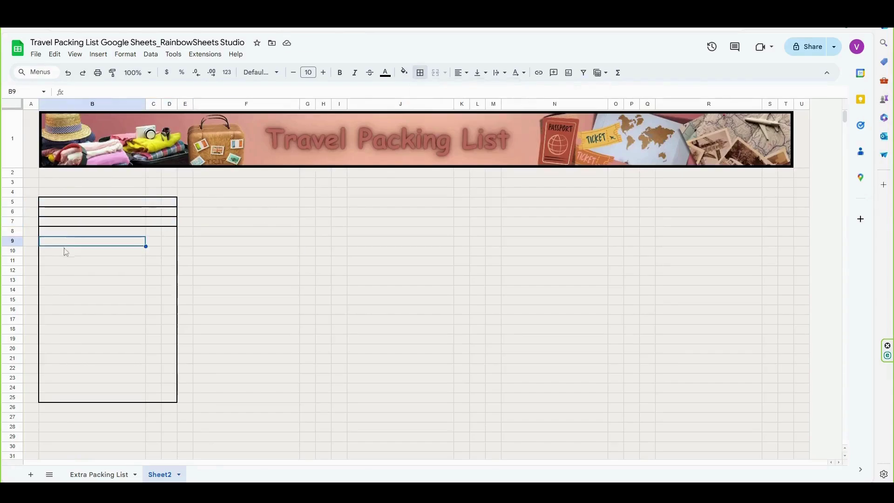
Step: Add outer and inner borders to the header row cells B9:D9
drag(64, 245, 168, 243)
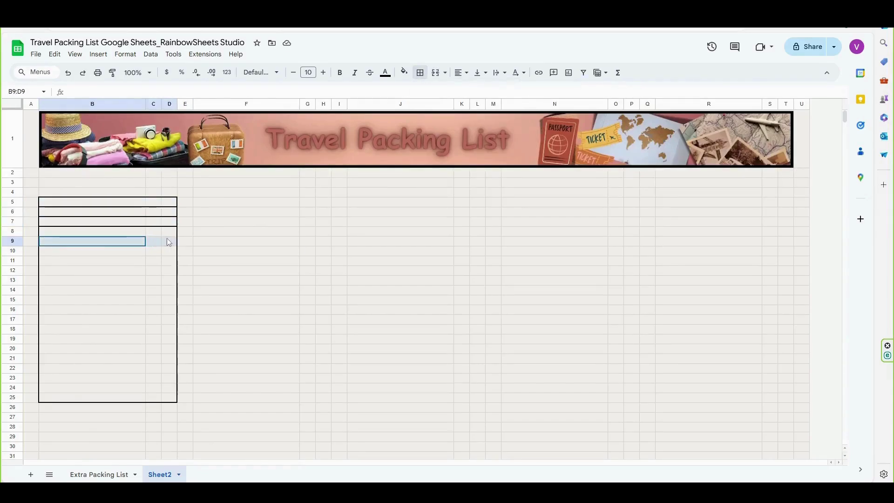
click(421, 72)
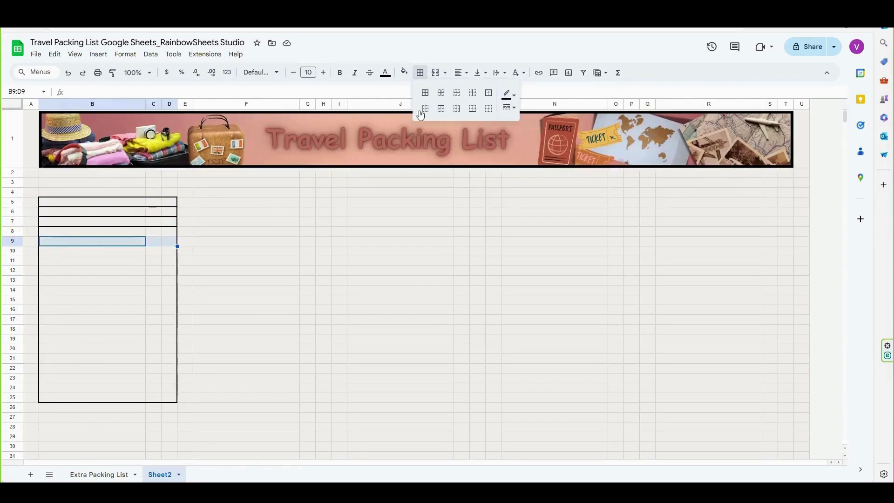
click(488, 99)
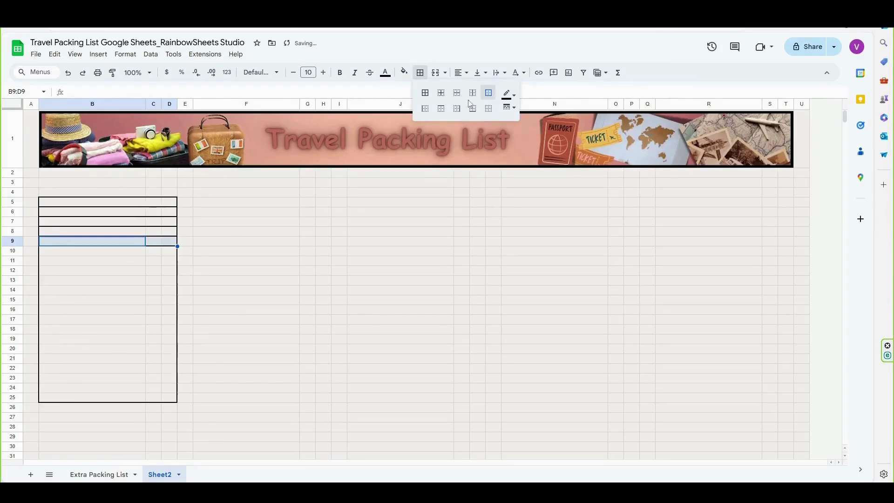
click(443, 99)
Step: Apply thin solid inner borders to the item rows B10:D25
drag(93, 251, 176, 400)
click(93, 274)
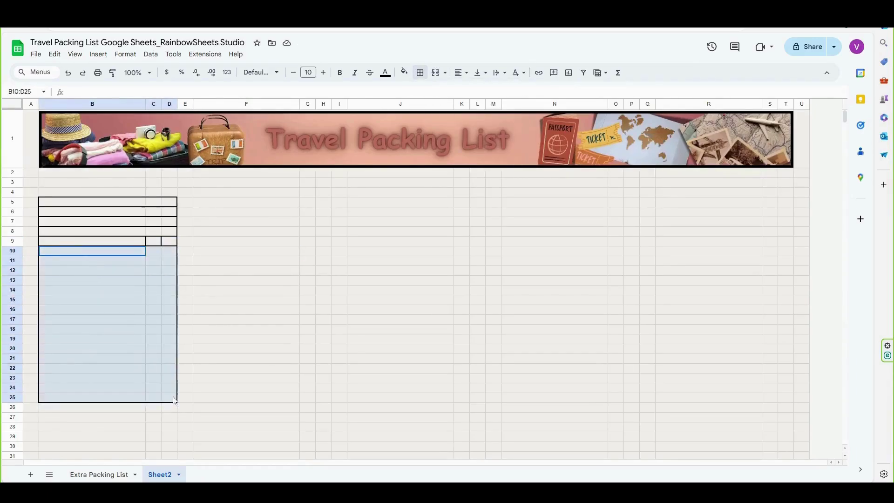
click(420, 72)
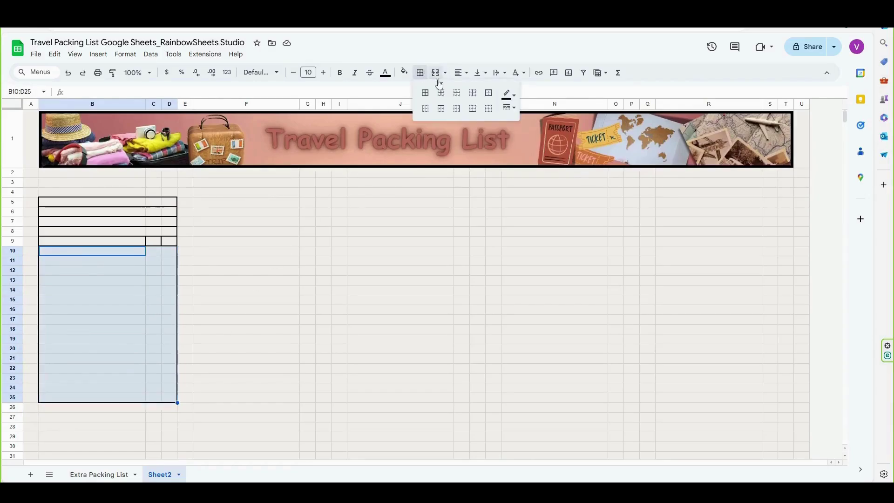
click(510, 110)
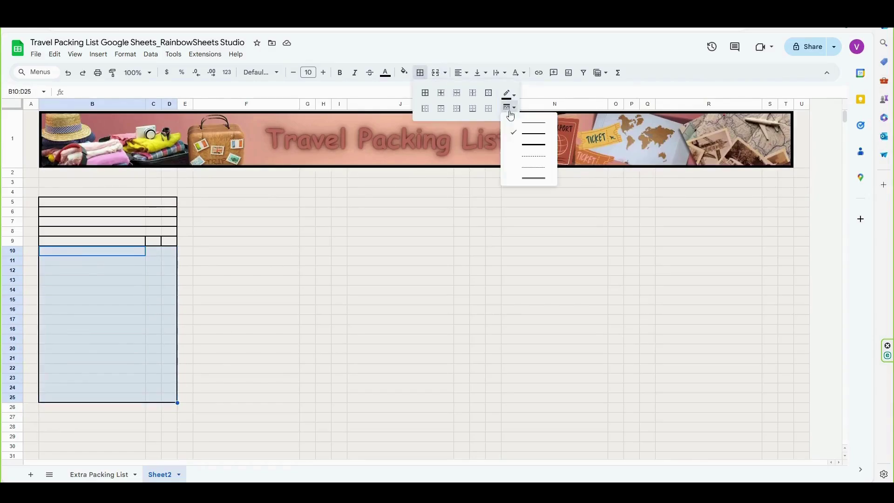
click(533, 124)
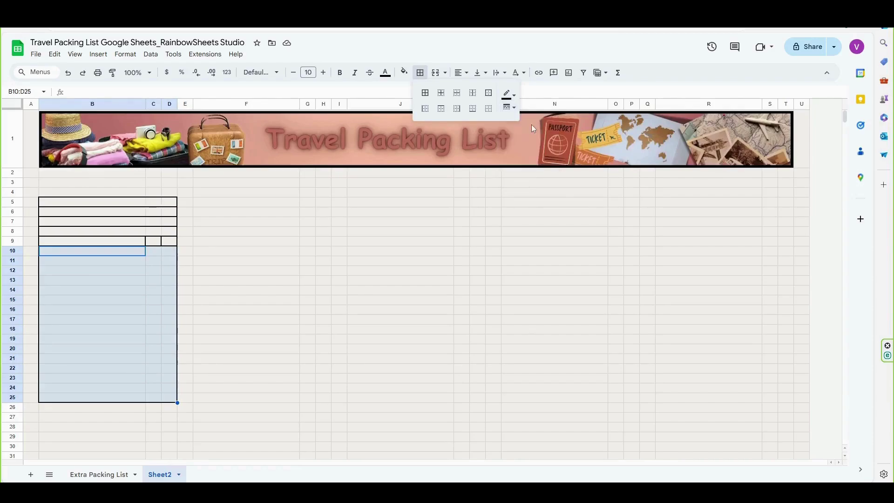
click(444, 101)
click(78, 303)
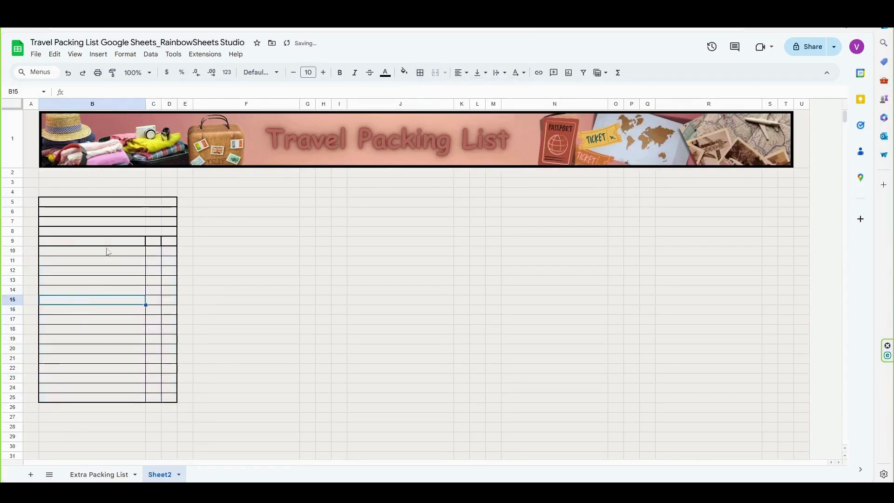
Step: Merge the title cells B5:D5 and the cells C7:D7 in the first table
drag(117, 204, 169, 203)
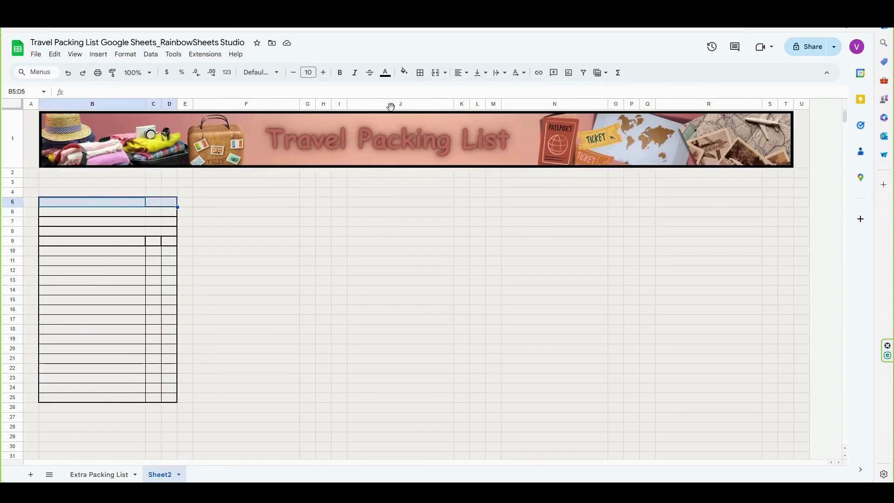
click(438, 75)
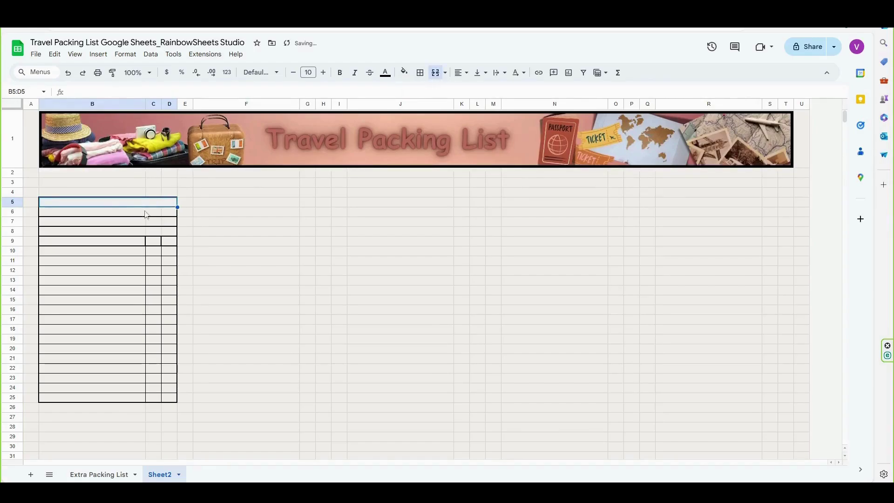
click(158, 224)
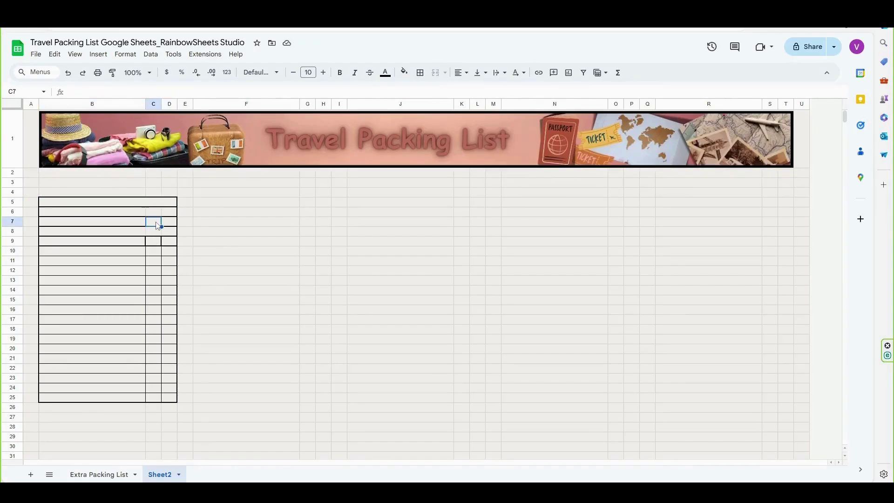
drag(164, 226, 171, 225)
click(437, 72)
click(247, 251)
click(169, 224)
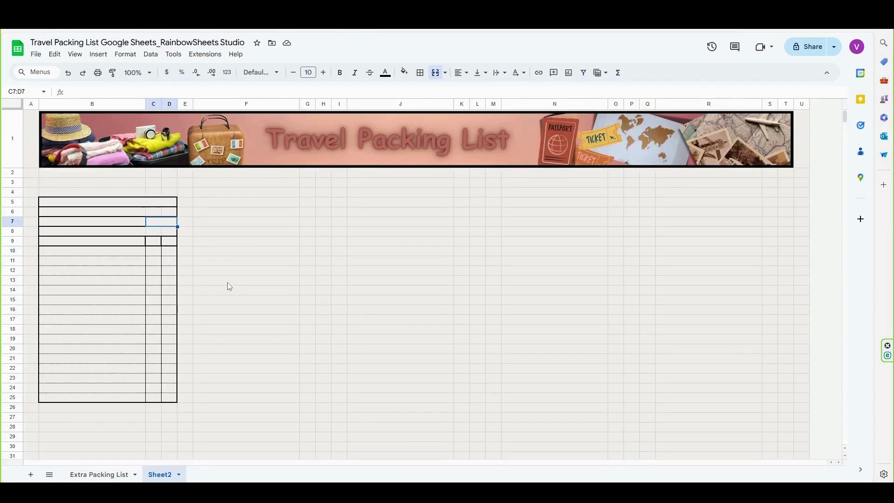
Step: Enter the title "Travel Essentials" in the merged cell B5:D5
double_click(99, 203)
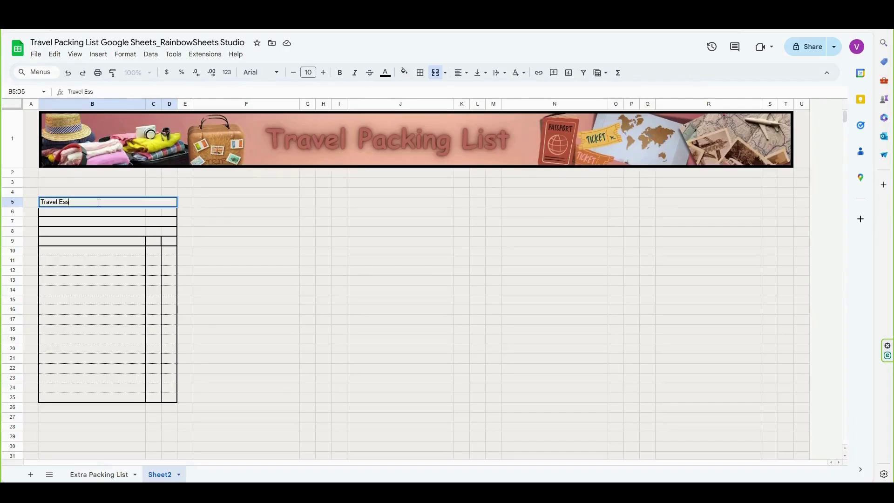
text(Travel Essentials)
key(Return)
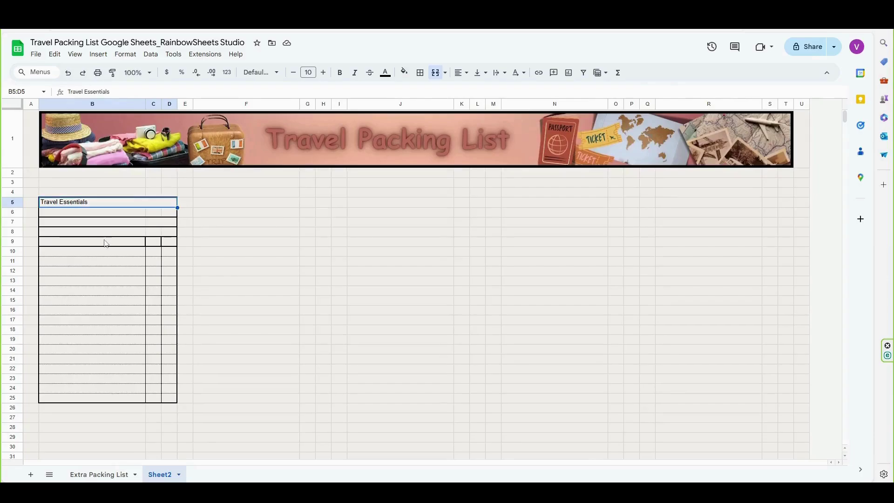
Step: Enter the column headers "ITEMS", "Qty" and "✓" in cells B9, C9 and D9
click(106, 244)
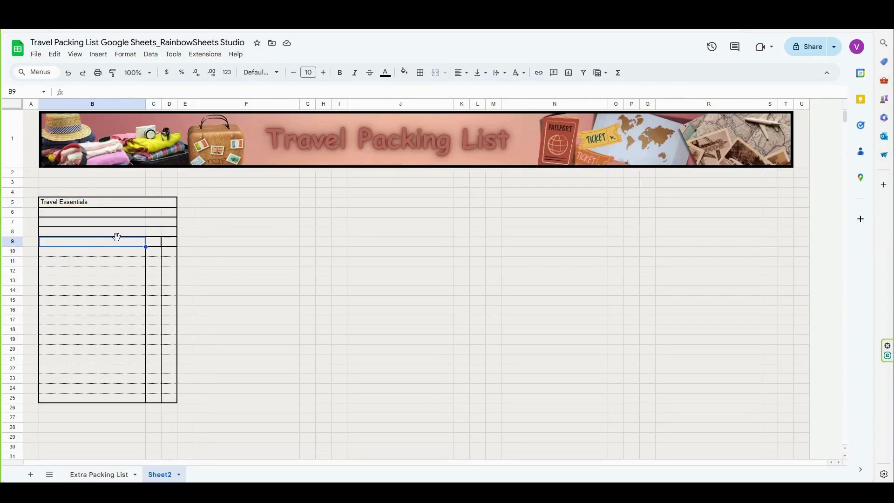
double_click(113, 243)
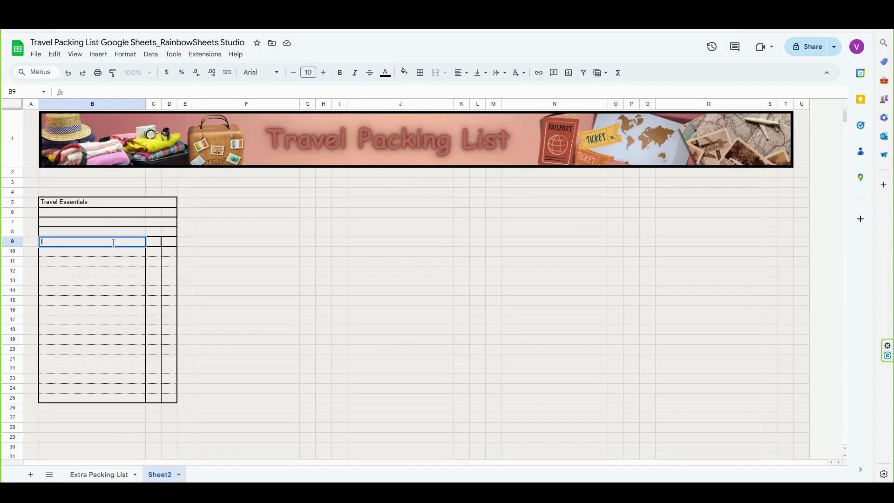
text(S)
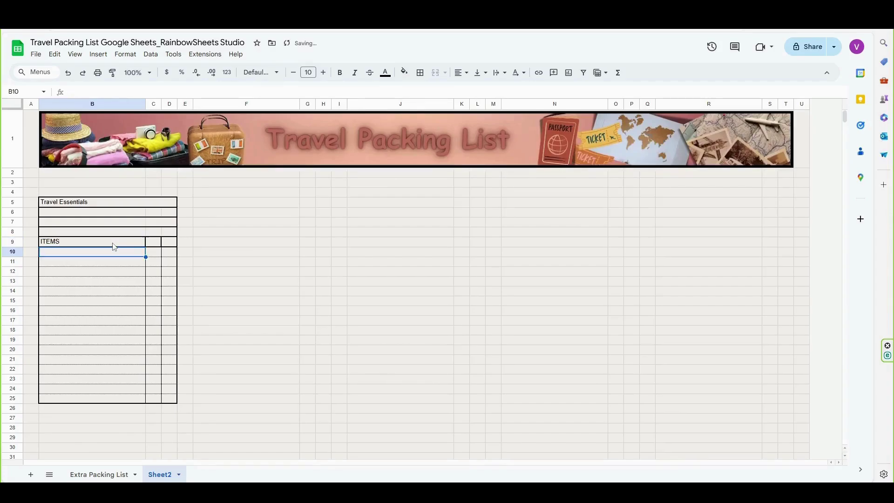
key(Tab)
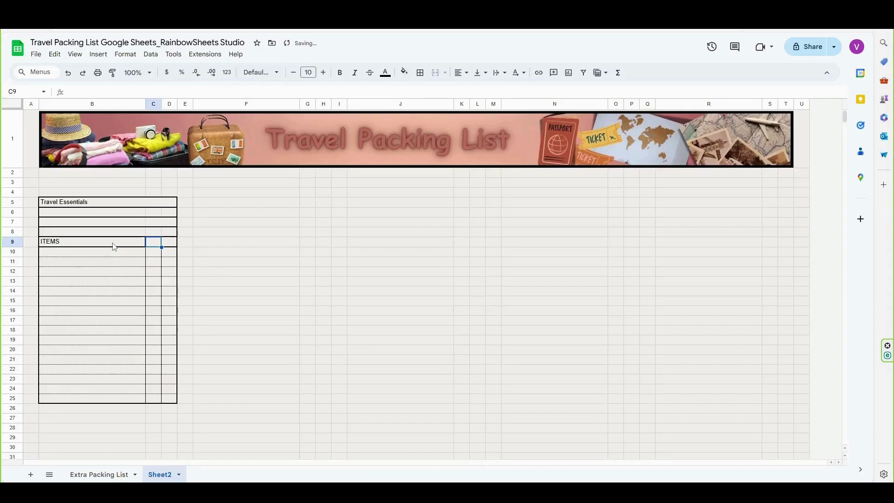
text(Qty)
key(Tab)
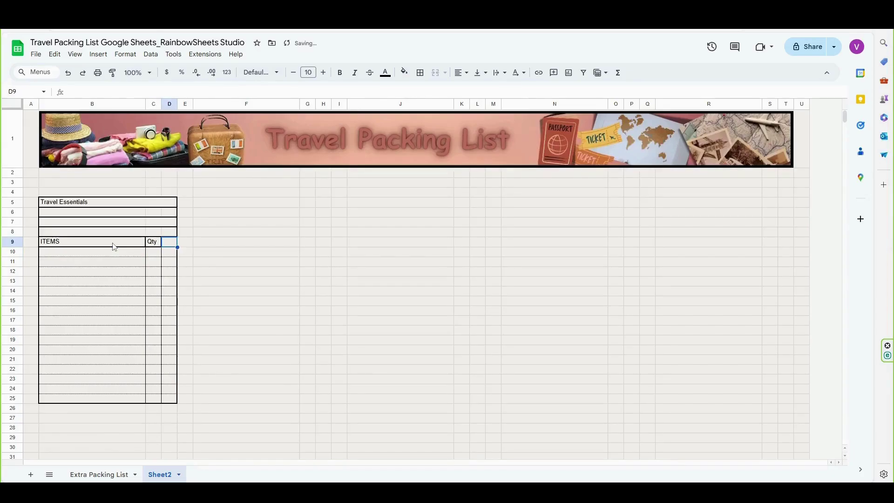
double_click(170, 243)
text(✓)
key(Return)
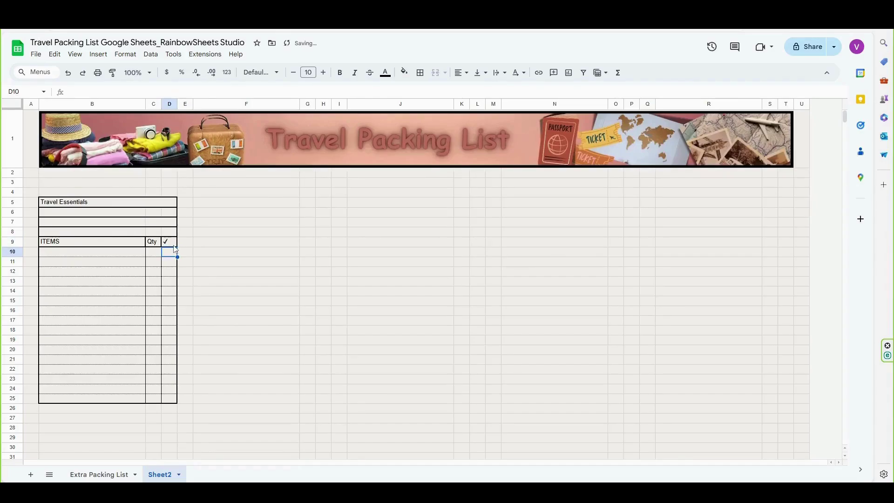
Step: Center the text horizontally in the Travel Essentials title and the header row B9:D9
click(89, 203)
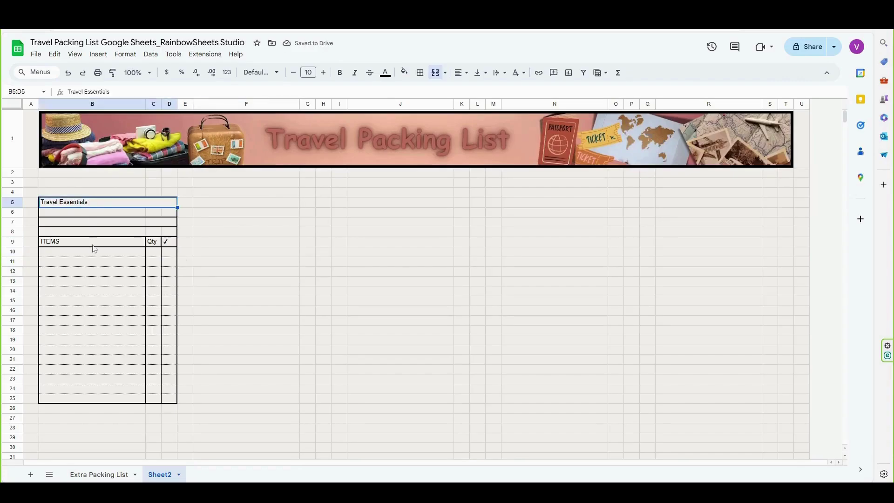
ctrl+click(144, 246)
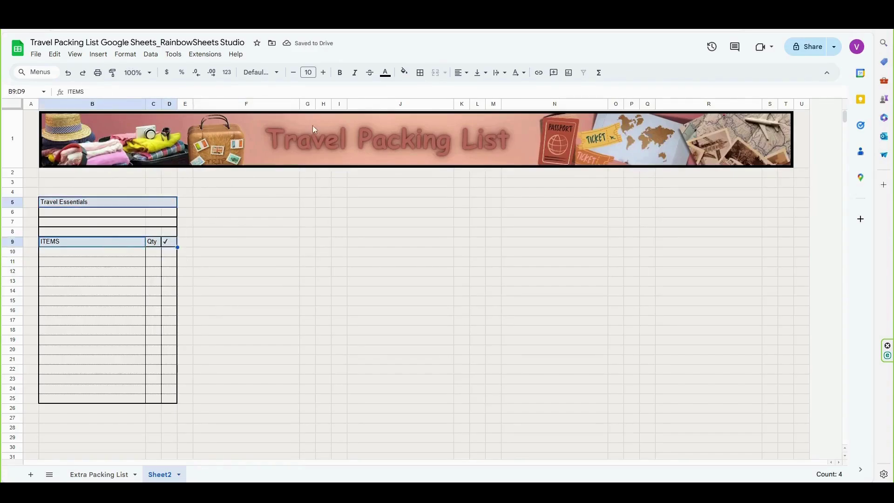
click(463, 75)
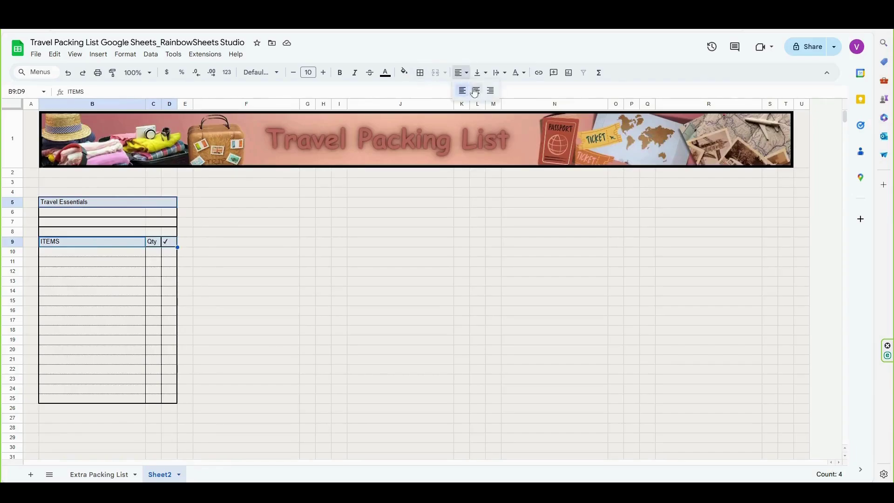
click(477, 91)
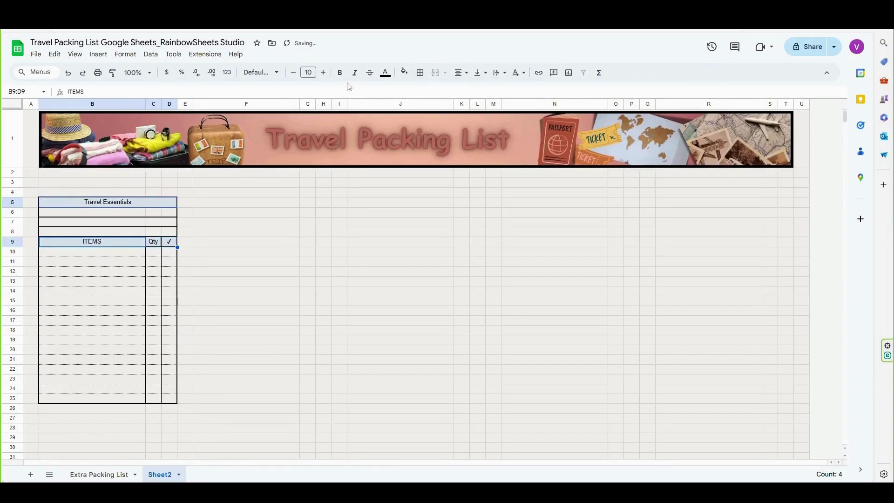
Step: Set the title and the header row B9:D9 to font size 11 and bold
click(323, 73)
click(323, 73)
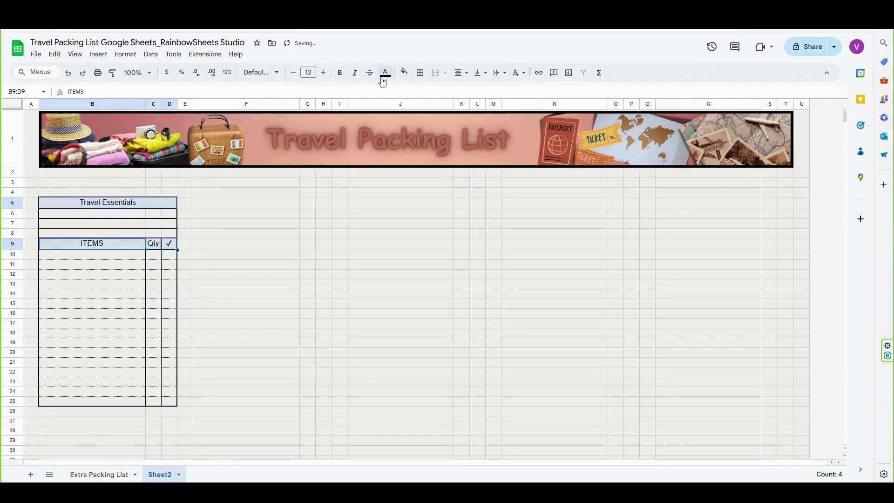
click(294, 75)
click(294, 73)
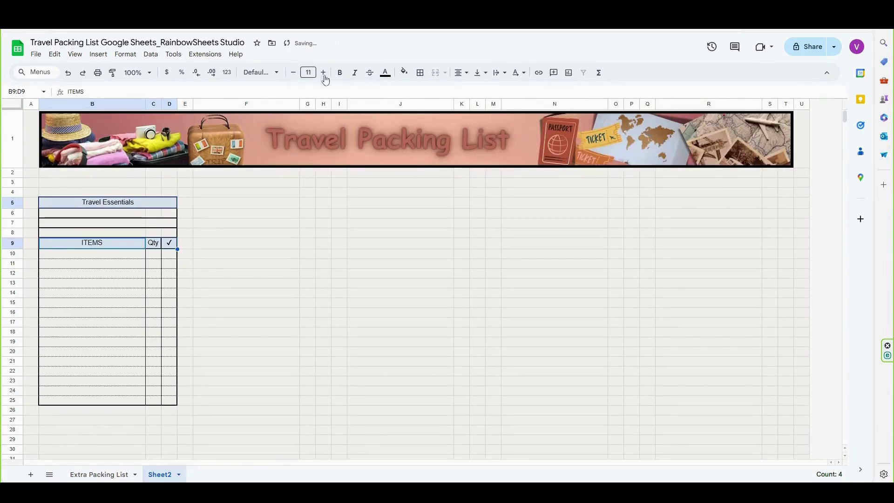
click(340, 73)
click(117, 261)
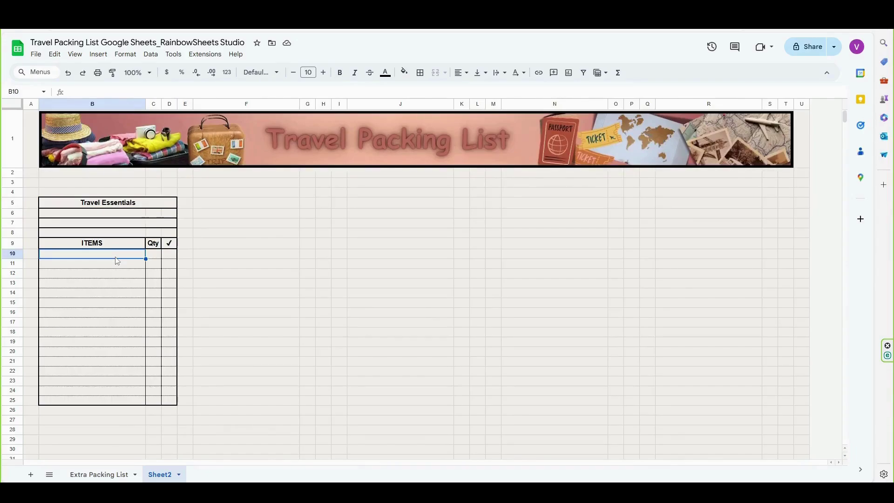
Step: List the items "Passport", "Travel insurance", "Travel Map" and "Pillow" in cells B10 to B13
double_click(117, 258)
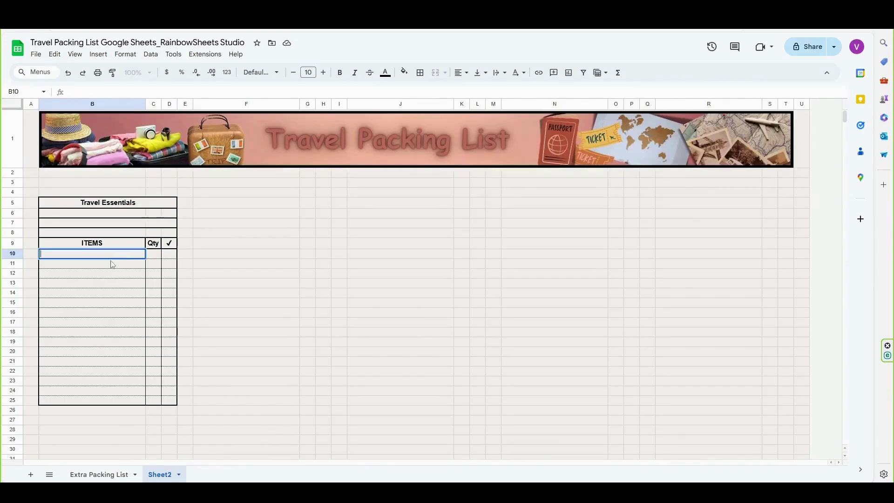
text(Passport)
key(Return)
text(Travel insurance)
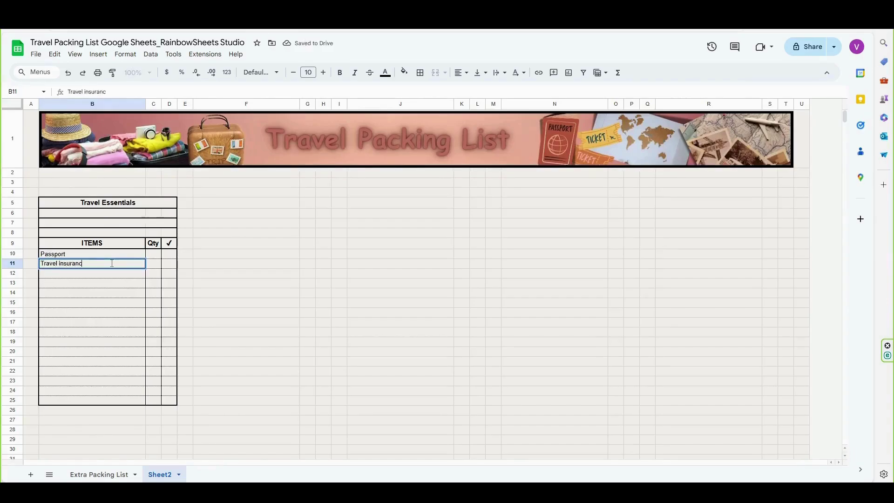
key(Return)
text(Travel Map)
key(Return)
text(Pillow)
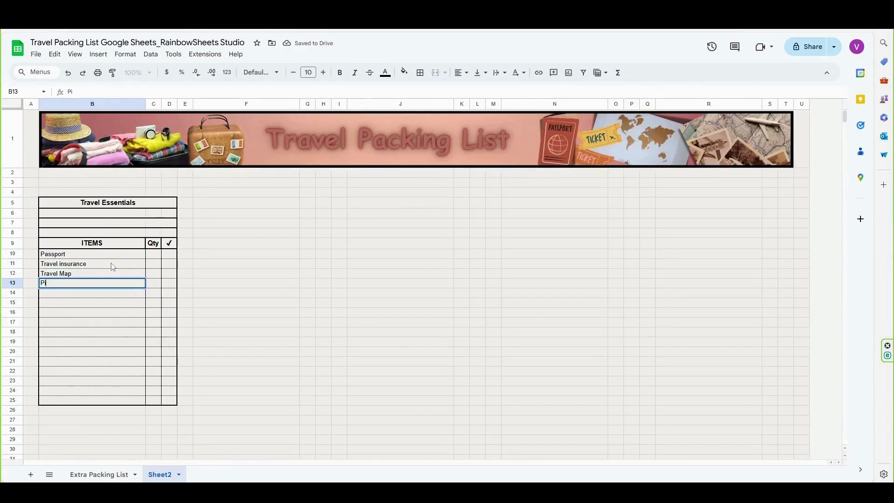
key(Return)
Step: Enter a quantity of 1 for each of the four items in cells C10 to C13
click(154, 255)
text(1)
key(Return)
text(1)
key(Return)
text(1)
key(Return)
text(1)
key(Return)
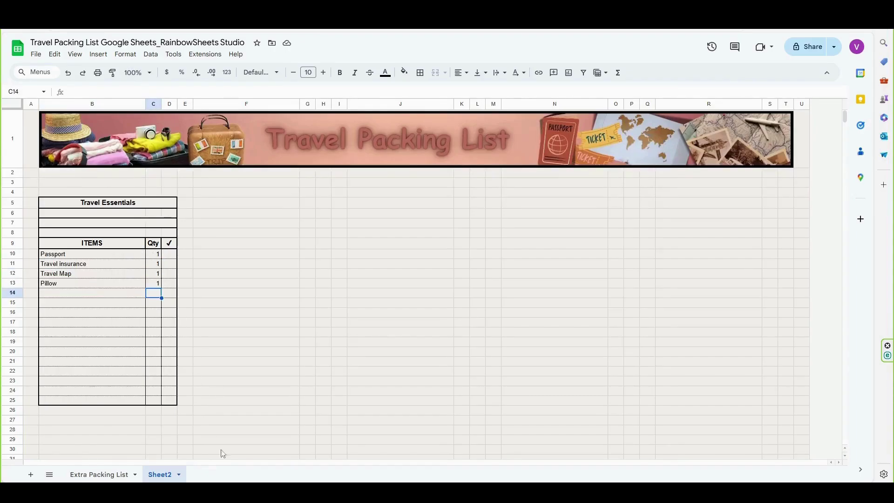
key(Up)
key(Up)
key(Up)
key(Up)
key(Up)
key(Up)
key(Up)
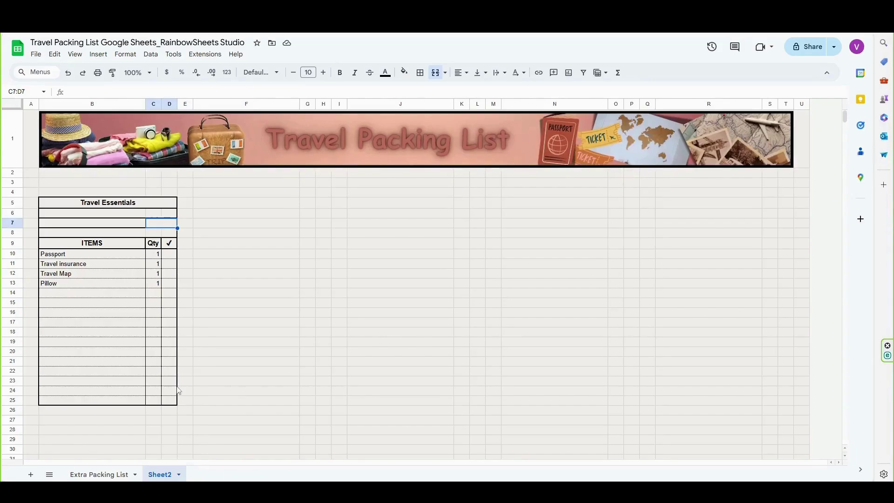
Step: Insert checkboxes in the ✓ column cells D10:D25
click(171, 254)
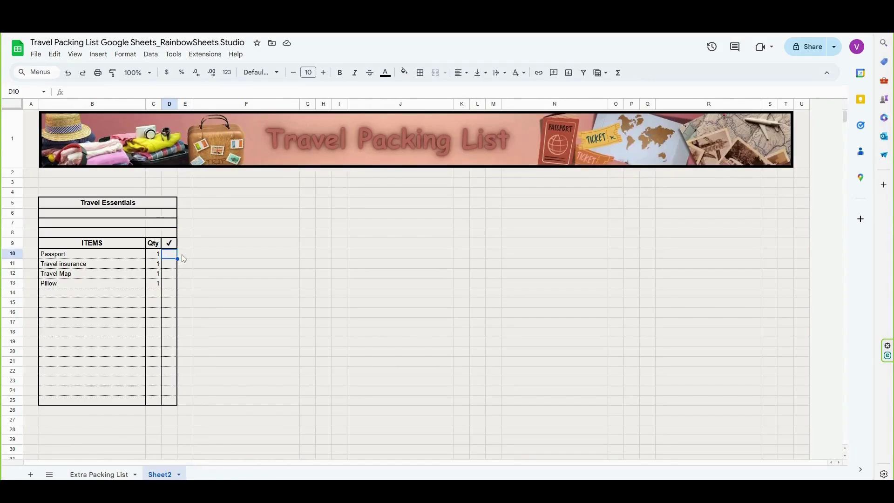
drag(168, 258, 174, 401)
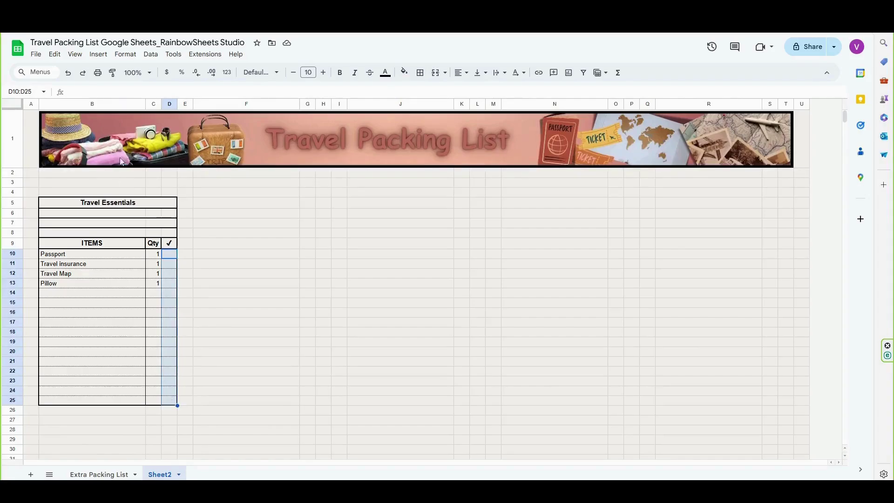
click(98, 54)
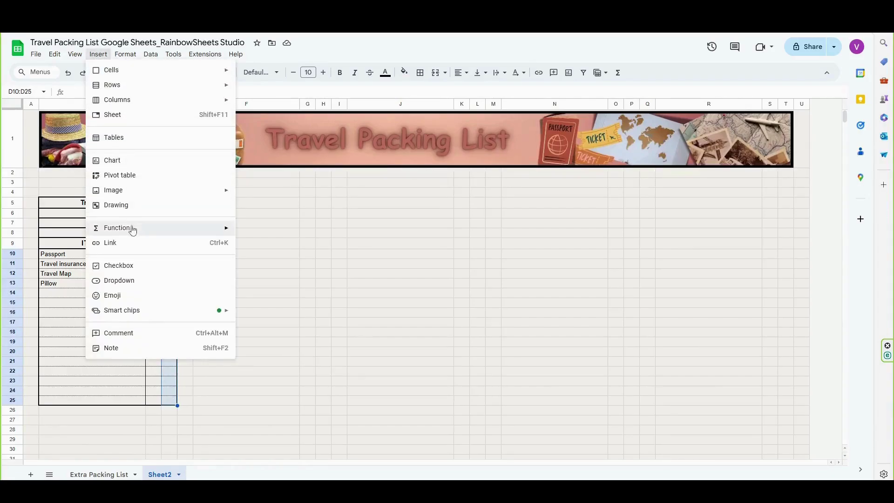
click(133, 266)
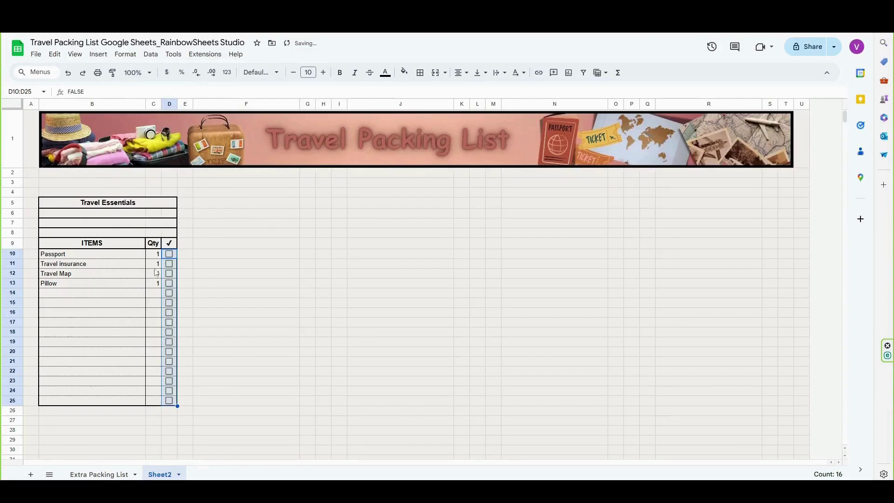
Step: Center the quantities and checkboxes in C10:D25 horizontally
click(154, 362)
drag(158, 258, 170, 401)
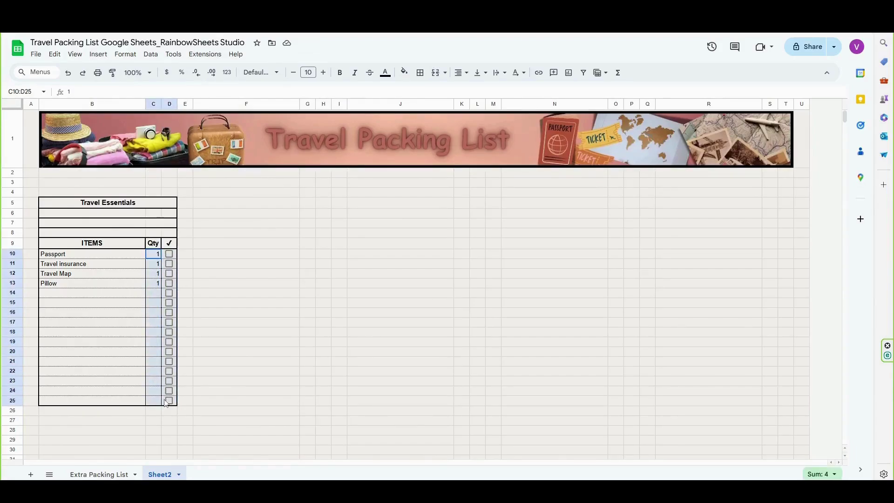
click(460, 73)
click(476, 89)
click(277, 287)
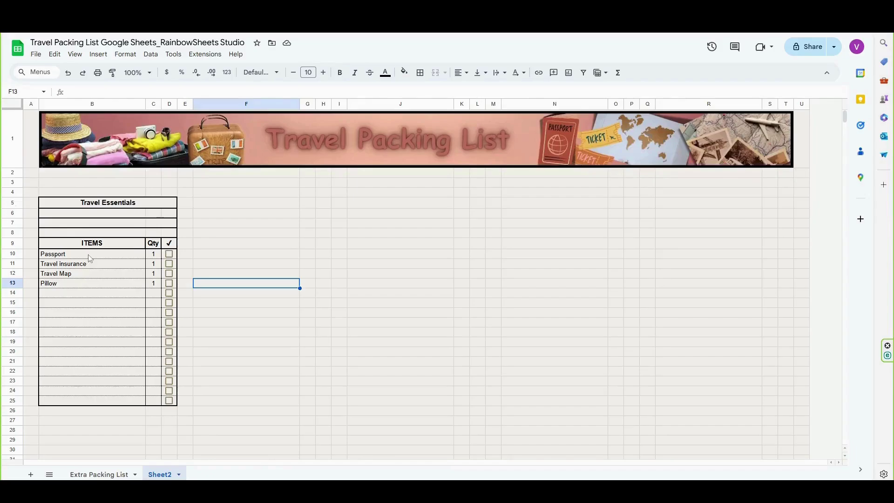
Step: Enter the formula =COUNTA(B10:B25) in cell D6 to count the listed items
drag(90, 258, 80, 318)
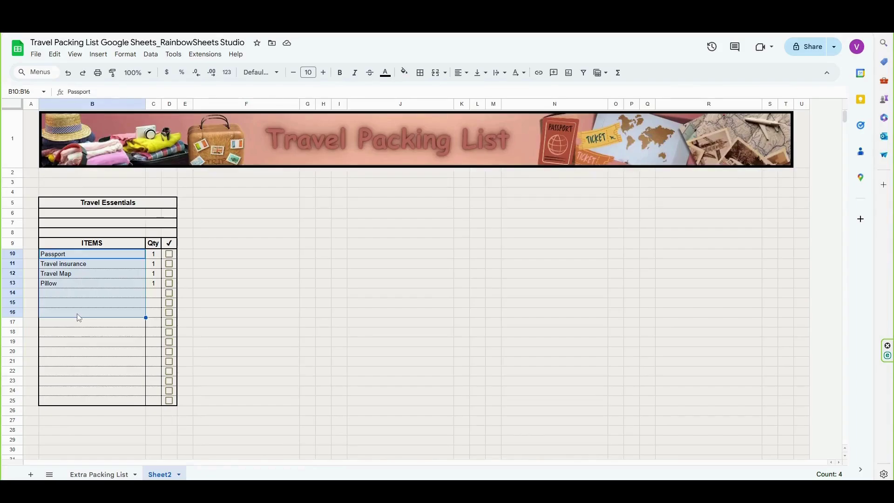
click(169, 213)
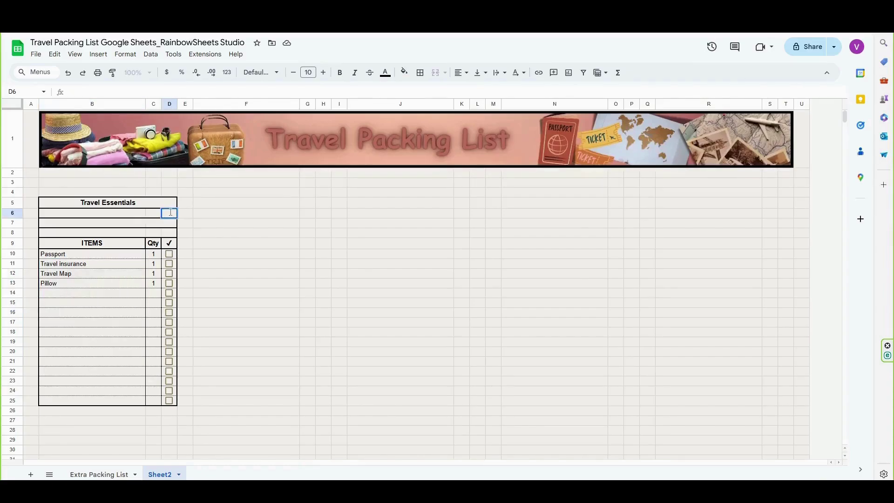
text(=)
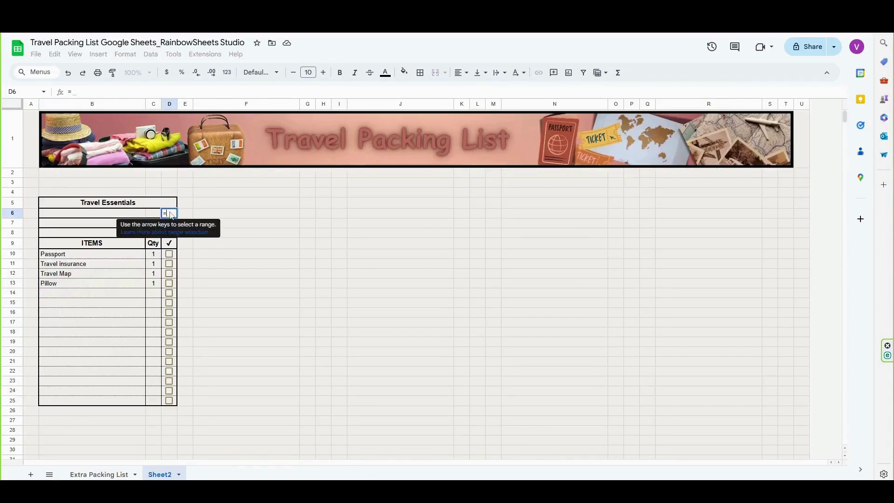
text(COUNTA()
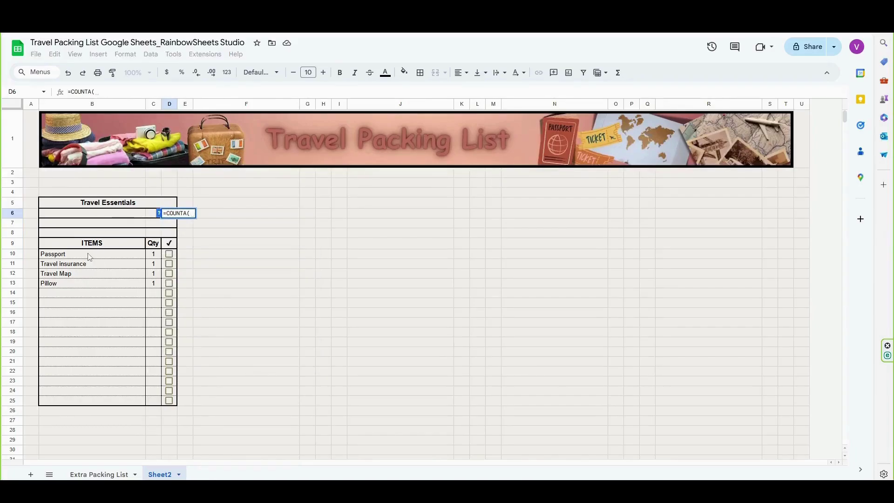
drag(90, 257, 95, 401)
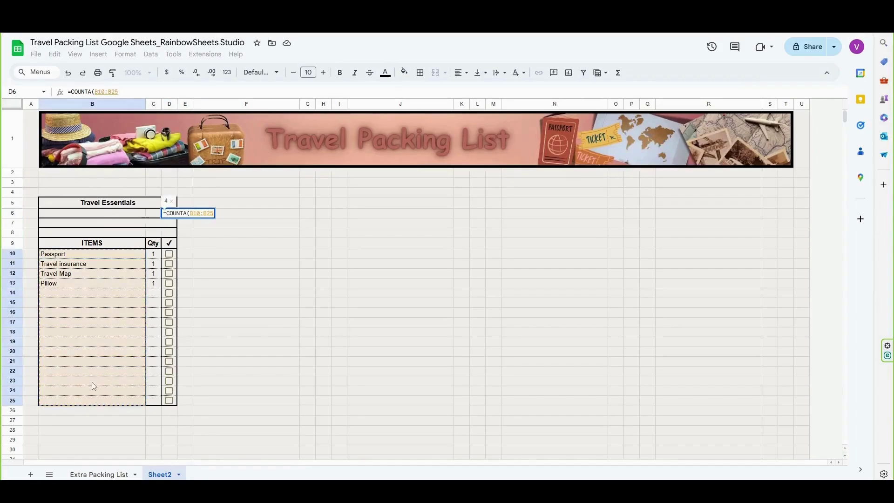
text())
key(Return)
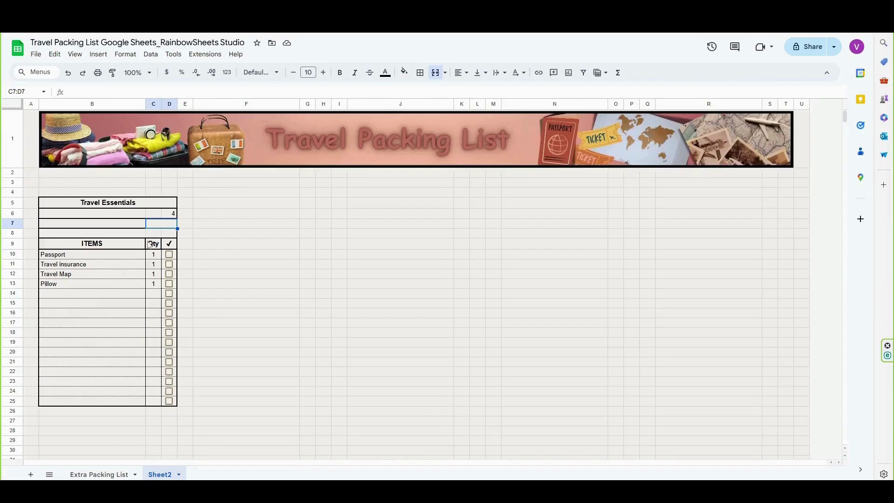
Step: Tick the checkboxes for Passport and Travel insurance, plus those of the empty rows 15 and 16
click(169, 254)
click(169, 264)
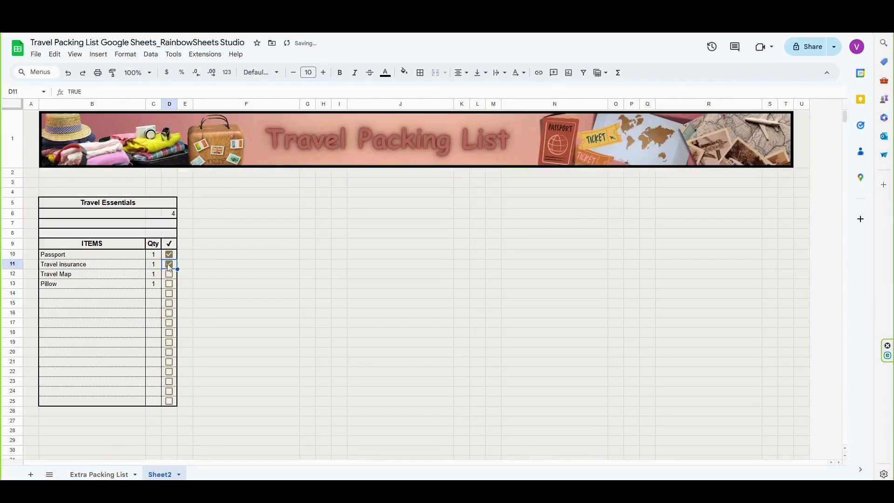
click(169, 303)
click(169, 312)
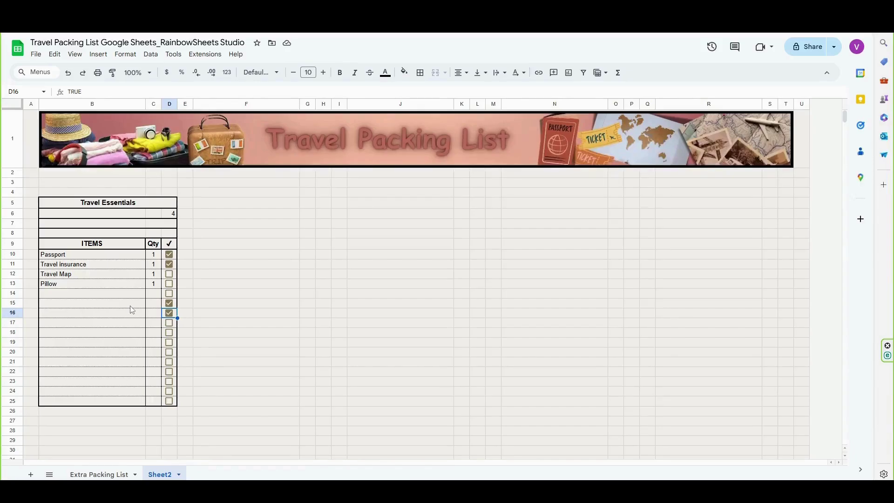
Step: Enter the formula =COUNTIFS(D10:D25,TRUE,B10:B25,"<>") in cell C6 to count ticked rows that contain an item
double_click(156, 214)
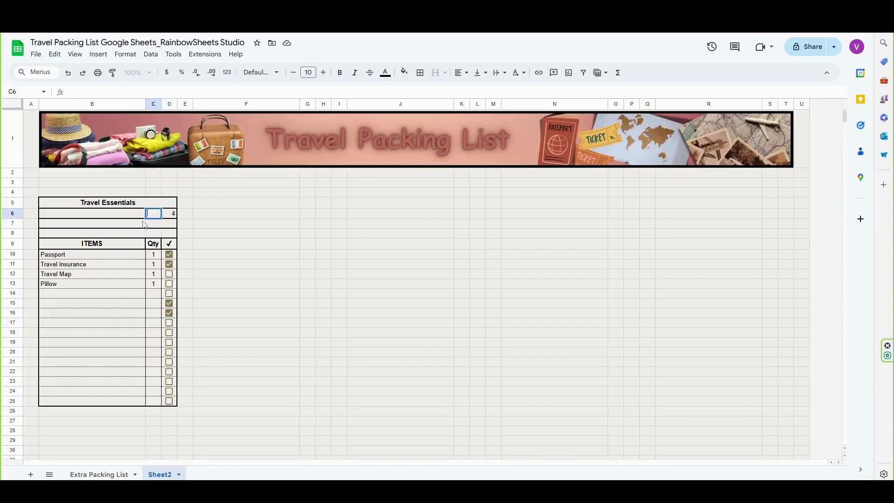
text(=COUN)
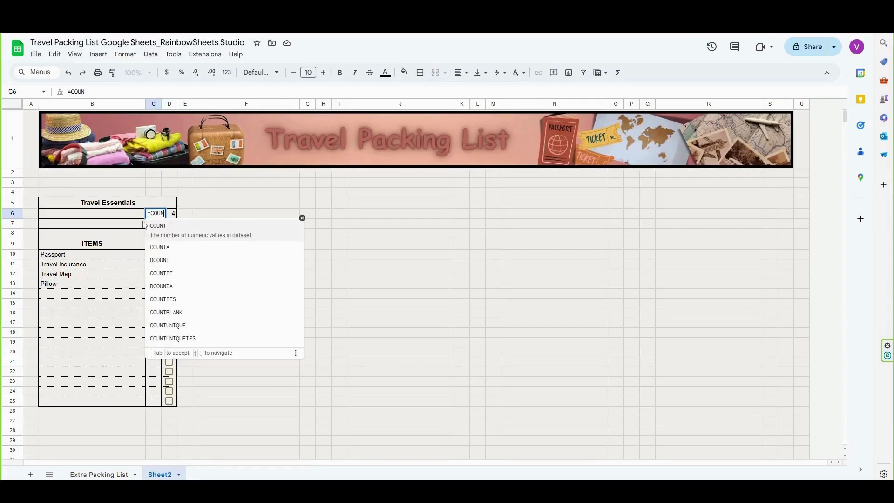
text(TIFS()
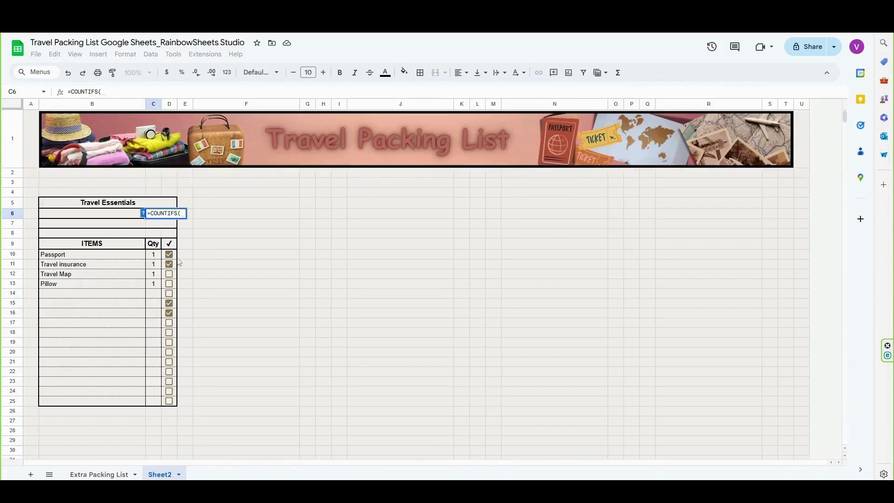
drag(174, 256, 171, 400)
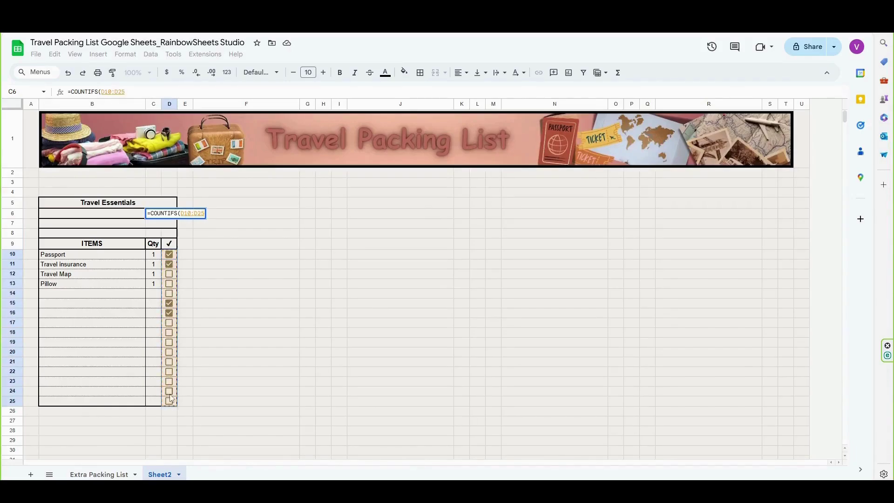
text(,)
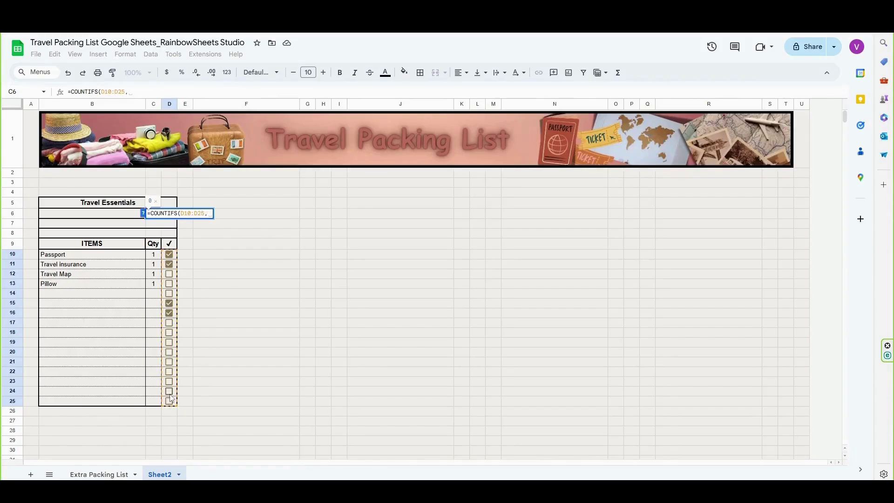
text(TRUE)
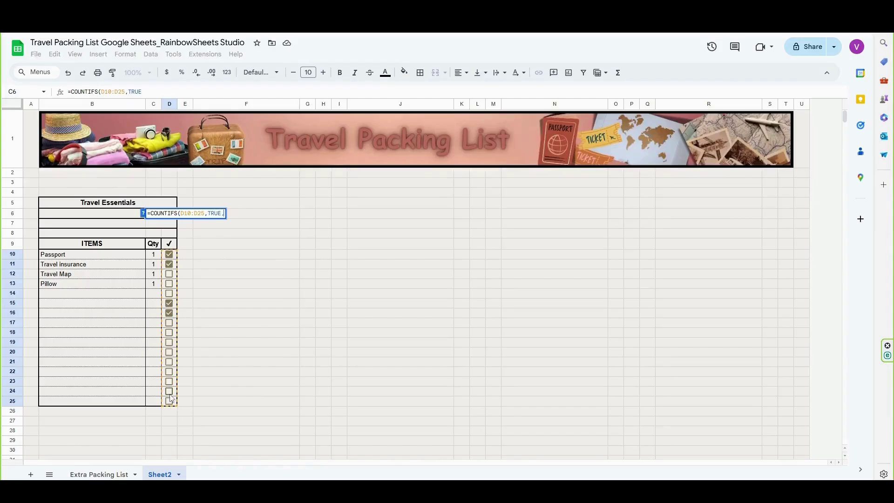
text(,)
drag(100, 254, 106, 400)
text(,)
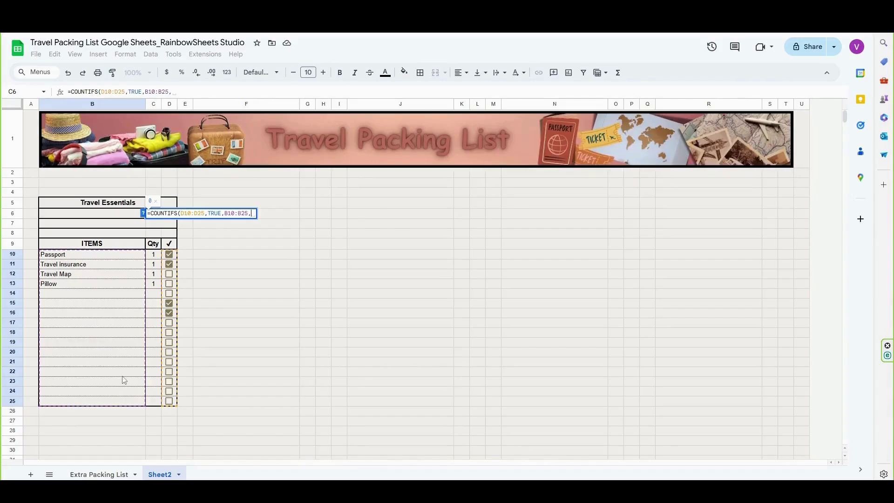
text(")
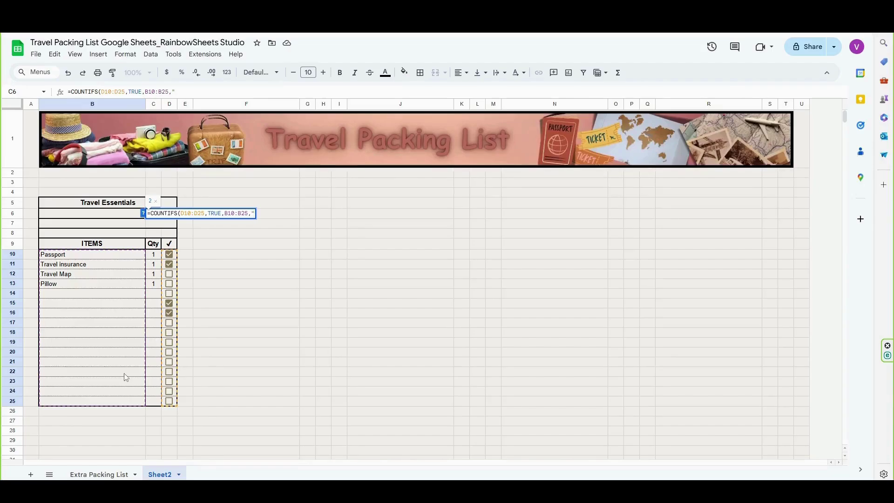
text(<>"))
key(Return)
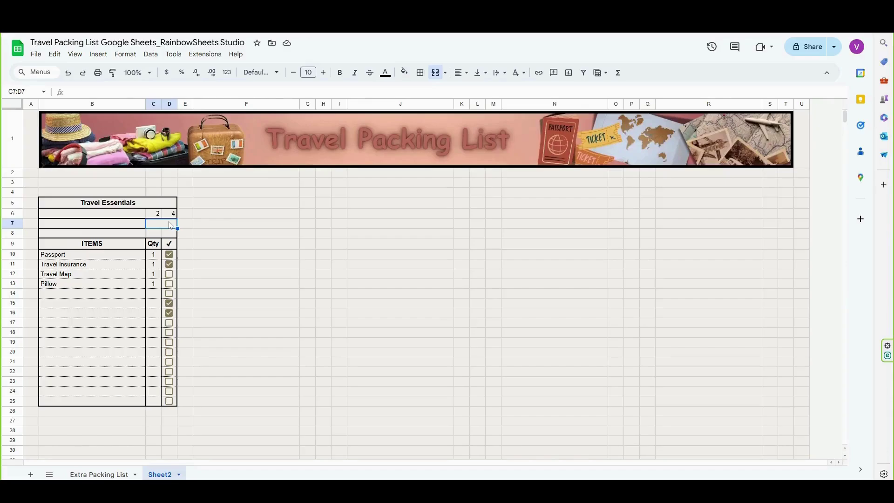
Step: Enter the formula =C6/D6 in the merged cell C7:D7 to calculate the share of packed items
double_click(167, 225)
text(=)
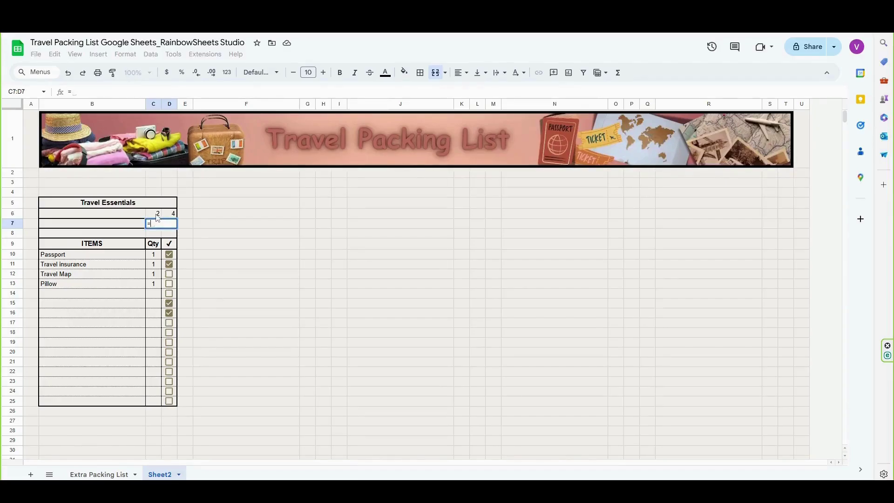
click(157, 217)
text(/)
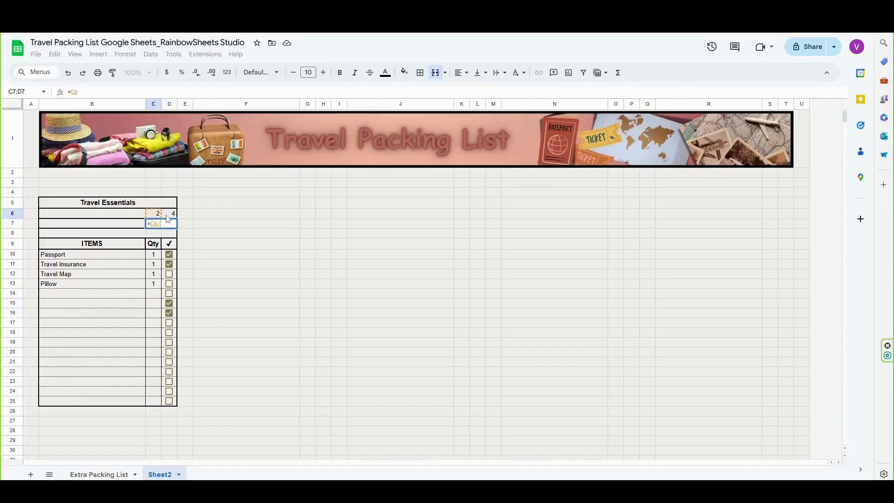
click(172, 213)
key(Return)
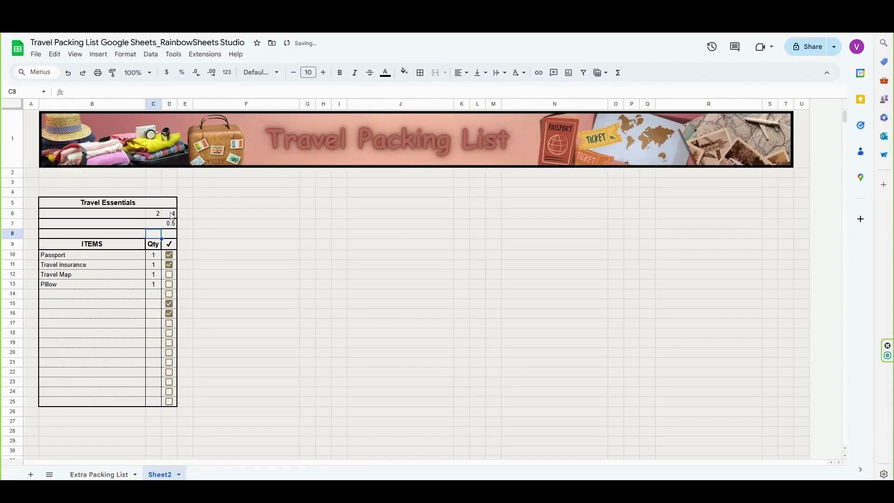
Step: Format the merged cell C7:D7 as a percentage, centered horizontally and bold
click(170, 225)
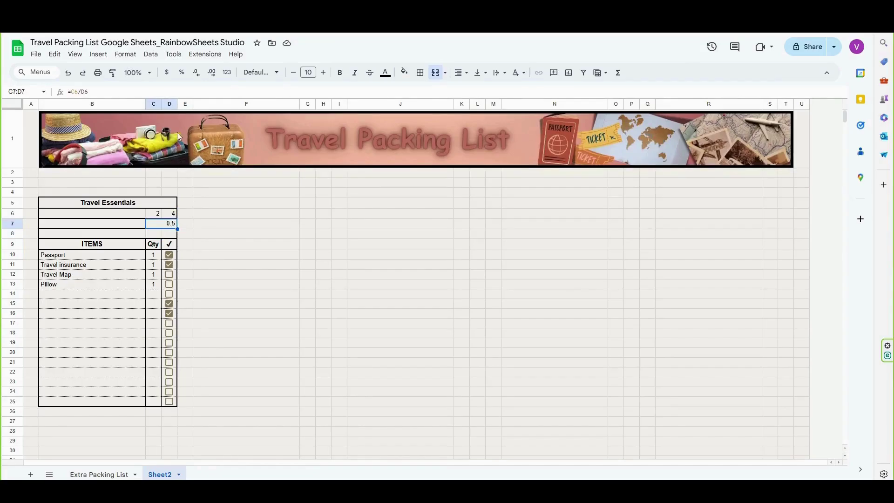
click(181, 72)
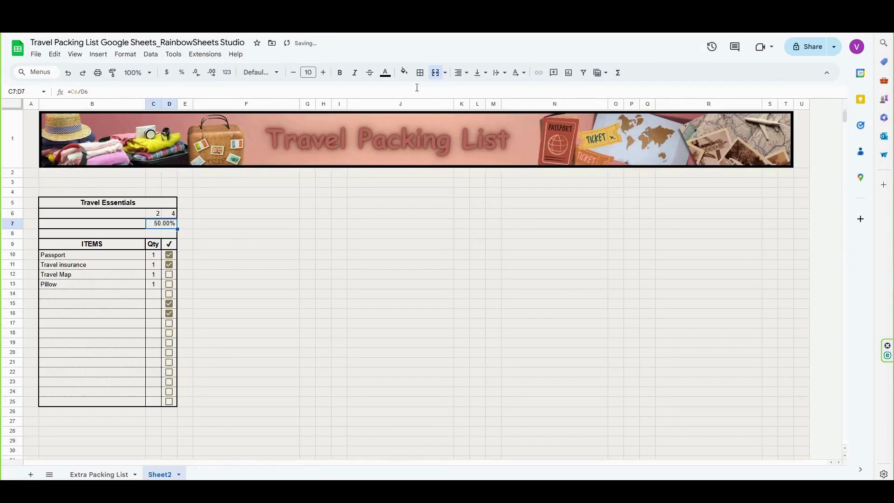
click(461, 73)
click(476, 92)
click(340, 75)
Step: Enter the formula =SPARKLINE(C7,{"charttype","bar";"max",100%;"color1","red"}) in cell B7 as a progress bar, and tick the Pillow checkbox
click(135, 227)
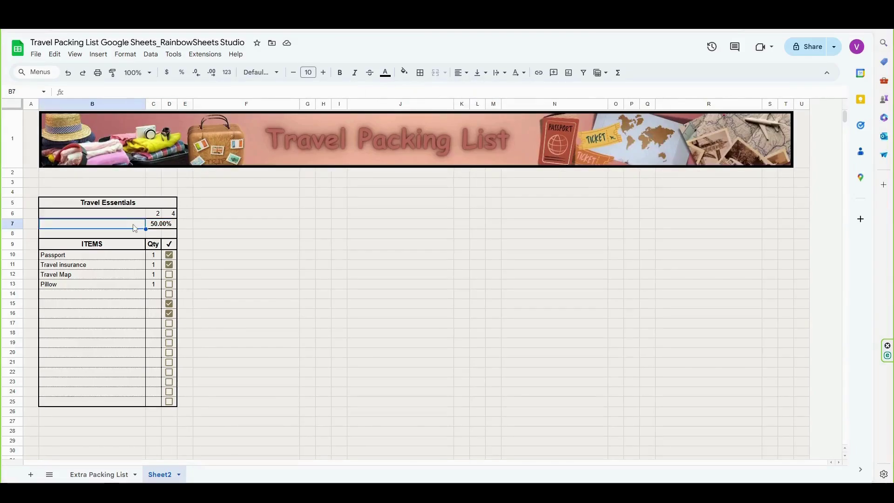
double_click(135, 227)
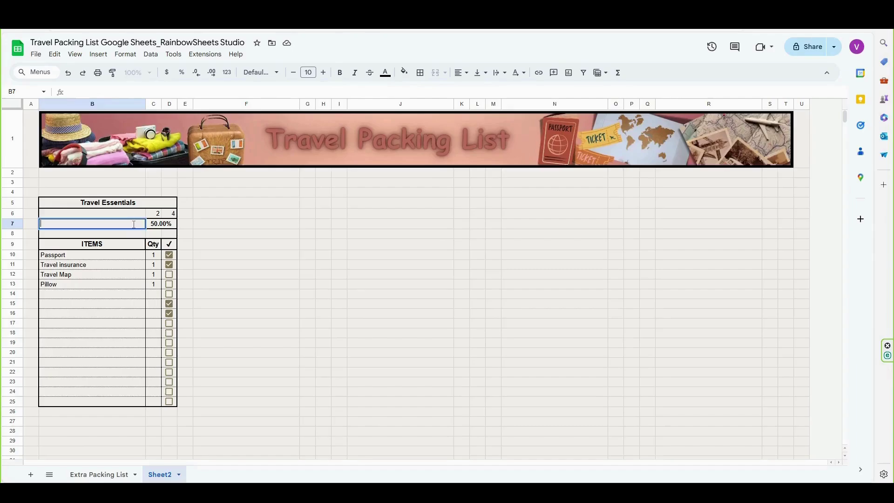
text(=)
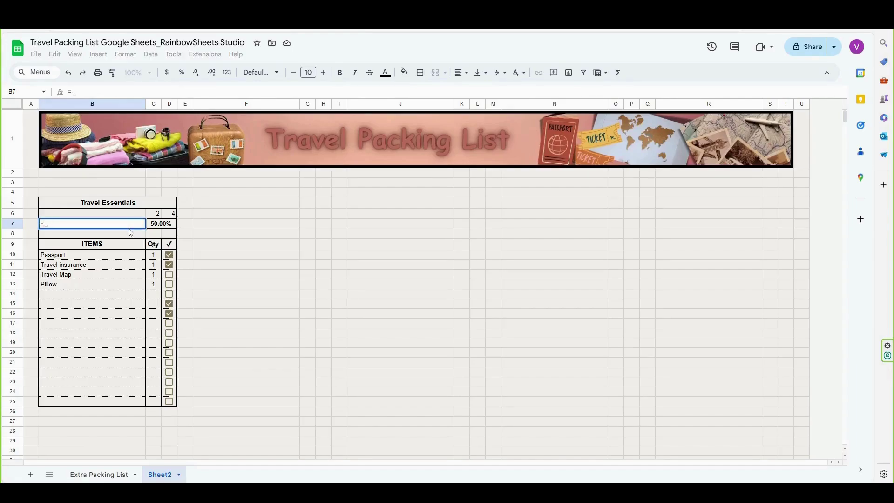
text(SPARKLINE)
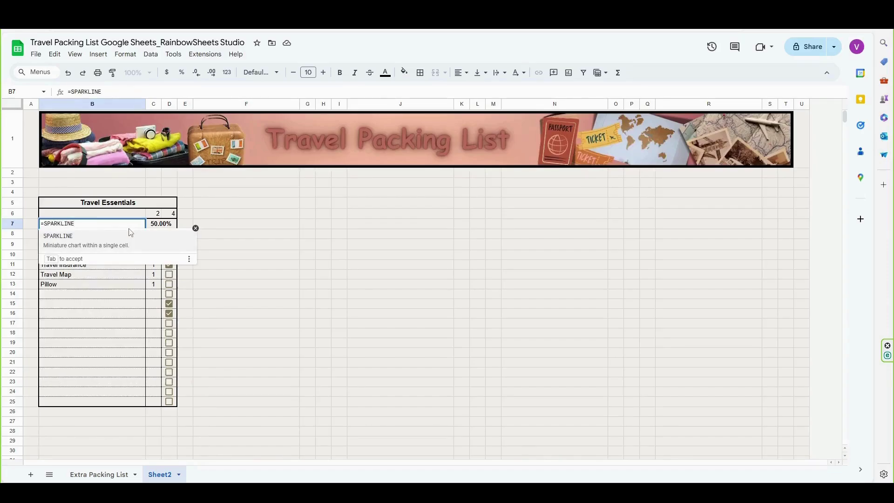
text(()
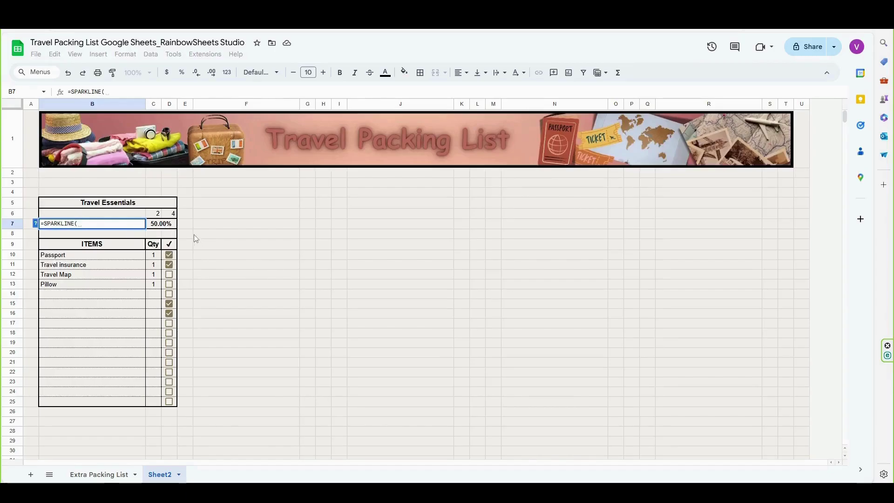
click(159, 225)
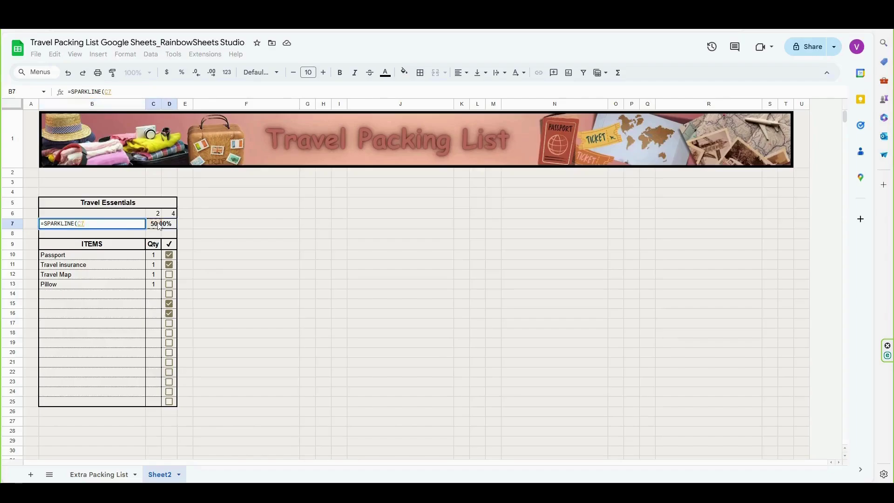
text(,{)
text("chart)
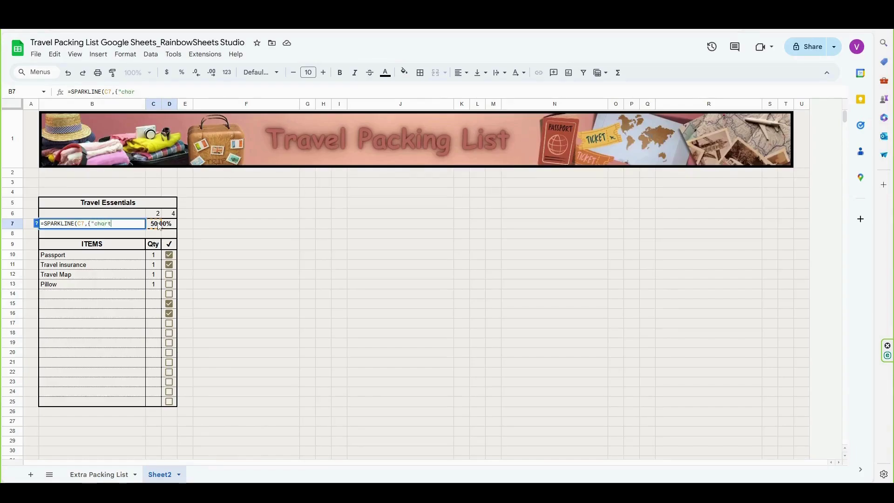
text(type",)
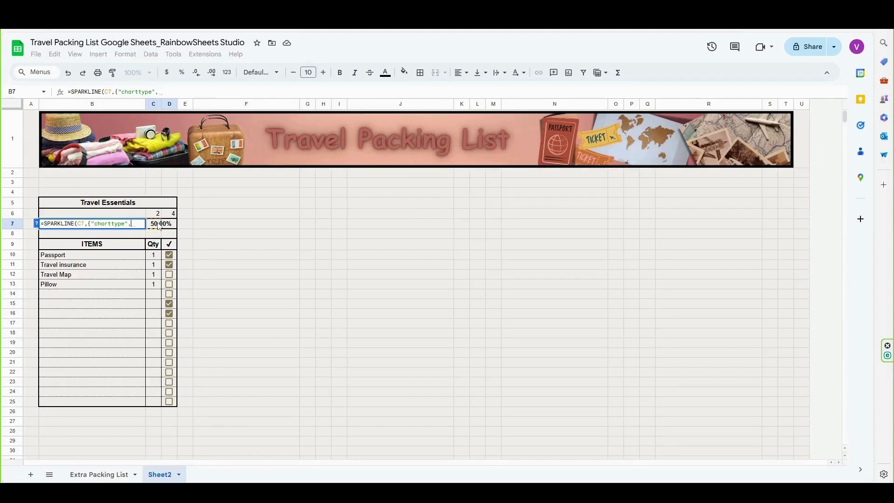
text("b)
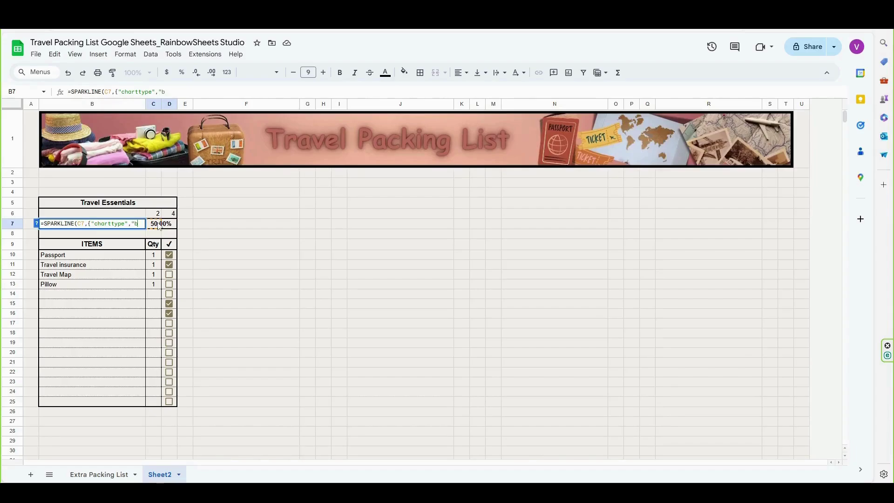
text(ar";)
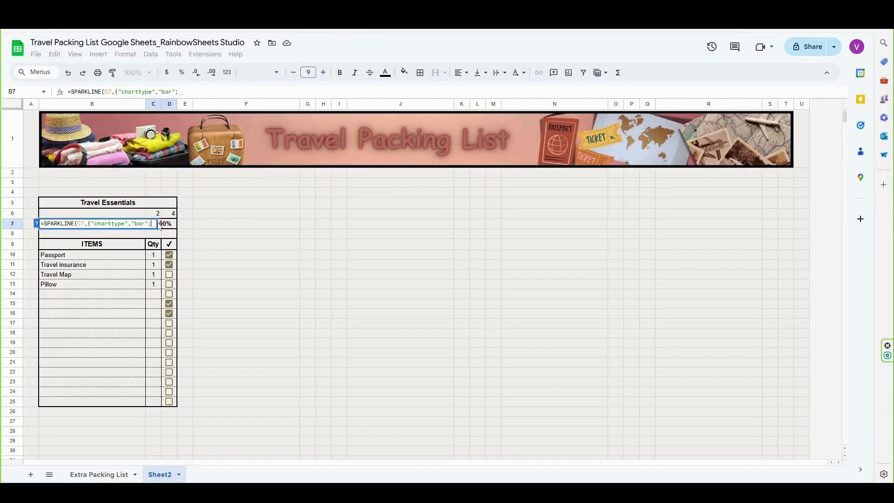
text("max)
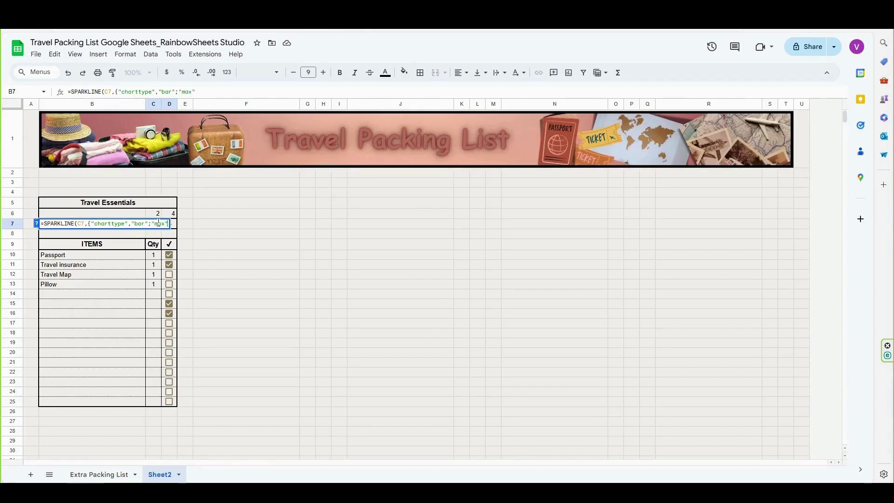
text(",)
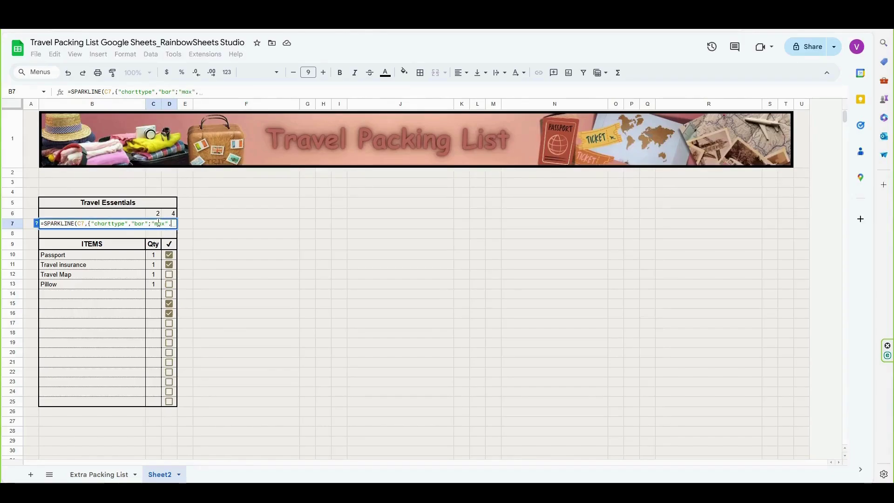
text(100)
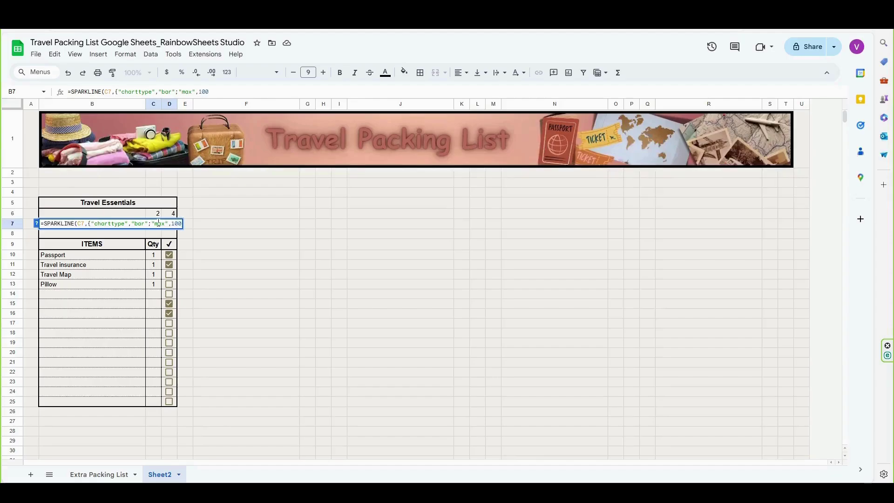
text(%)
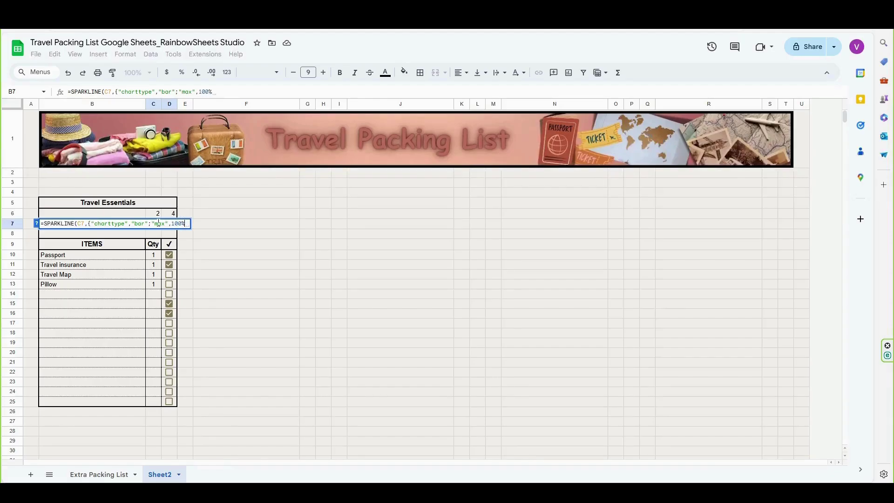
text(;)
text("color)
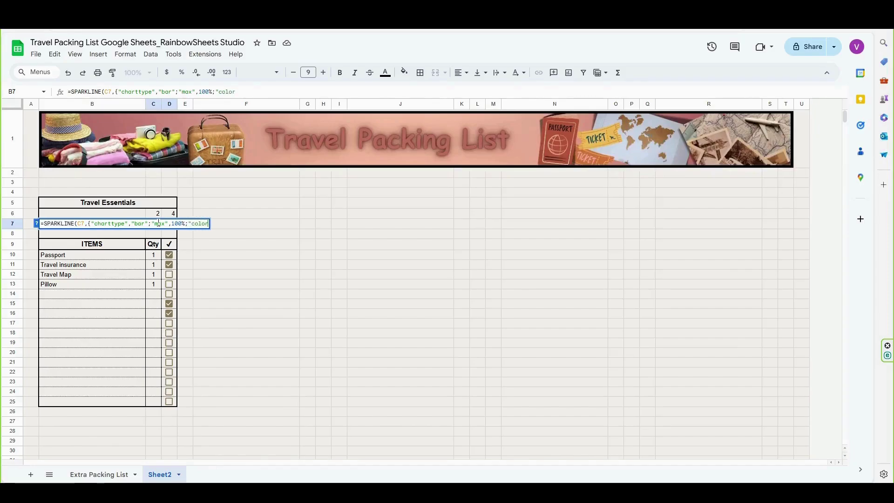
text(1",)
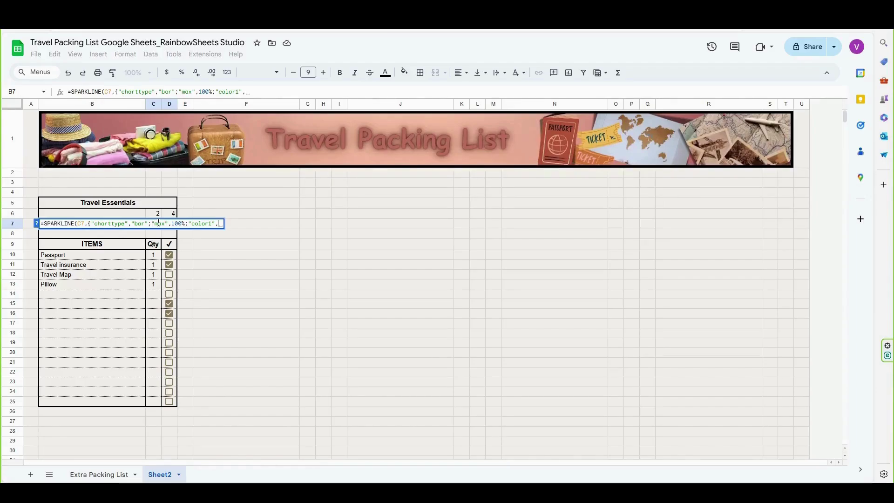
text("red")
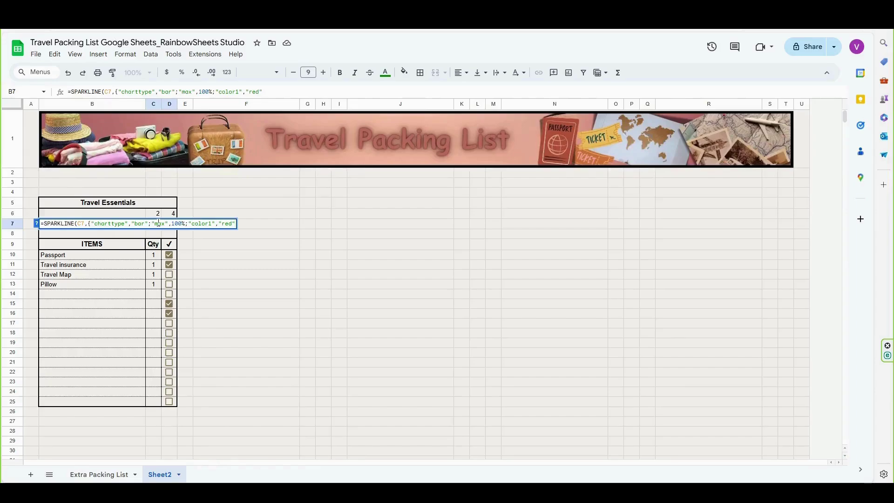
text(}))
key(ctrl+Return)
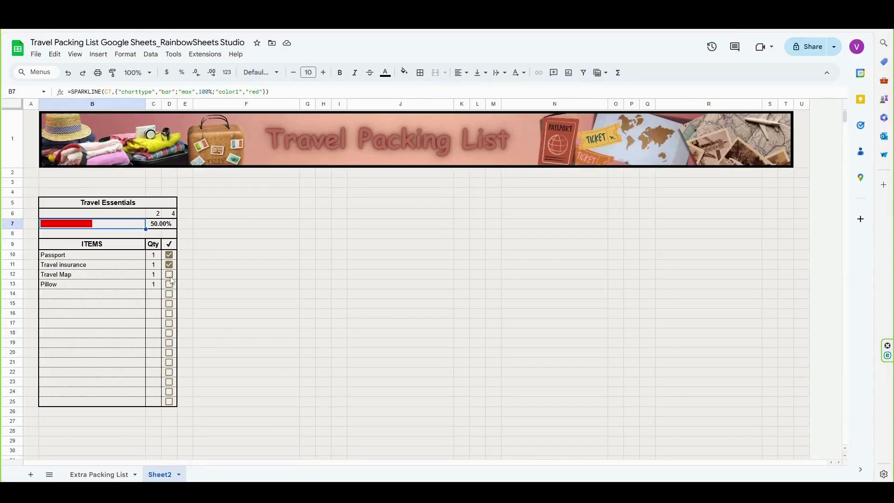
click(171, 281)
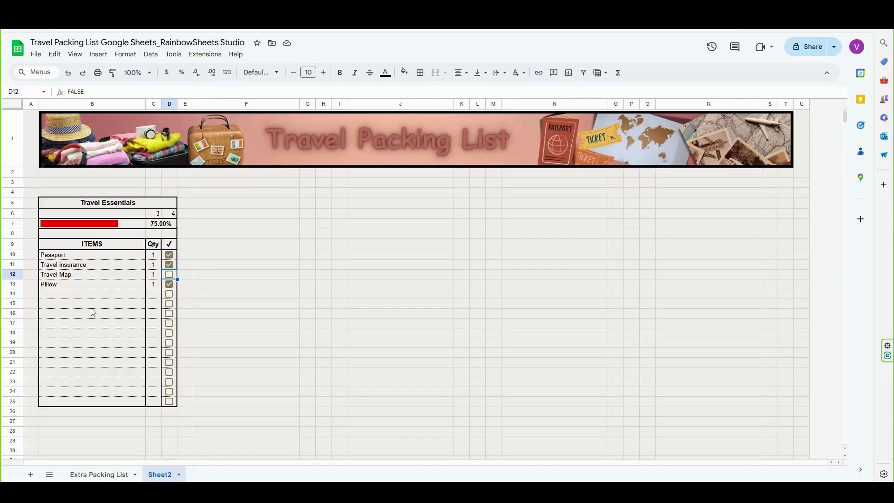
Step: Create a conditional formatting rule for the item cells B10:B25 with the custom formula =D10=TRUE
drag(109, 259, 120, 405)
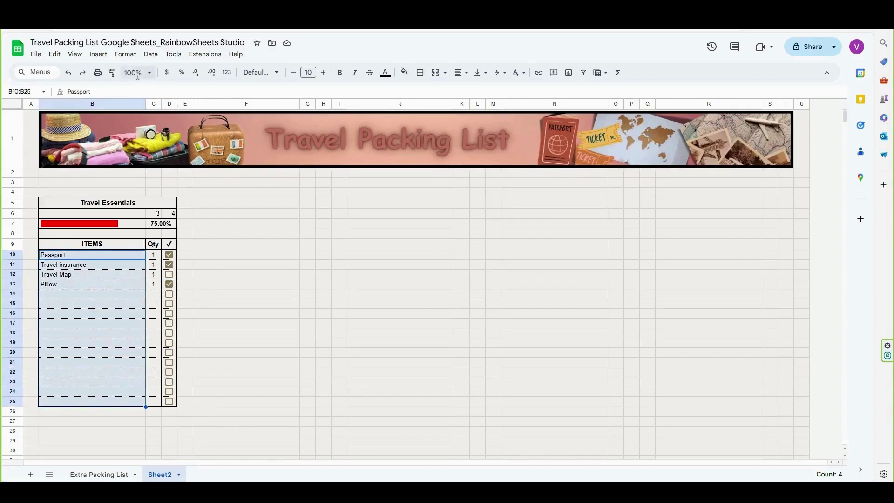
click(125, 54)
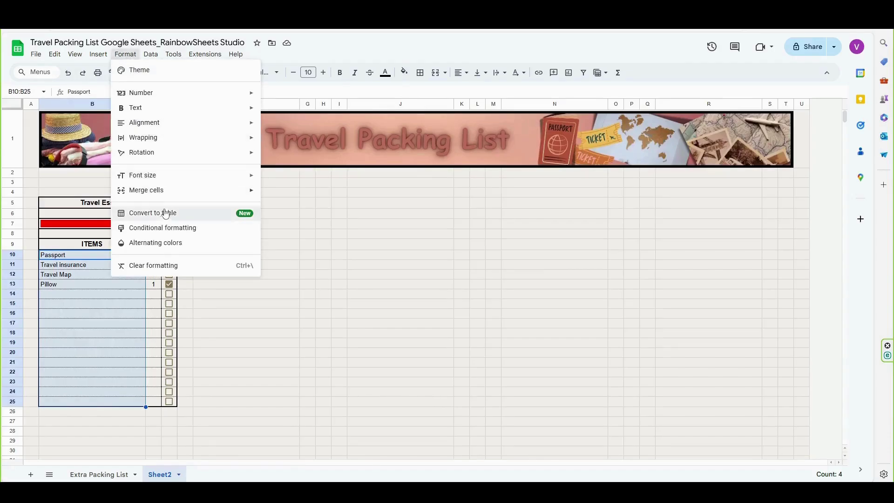
click(188, 228)
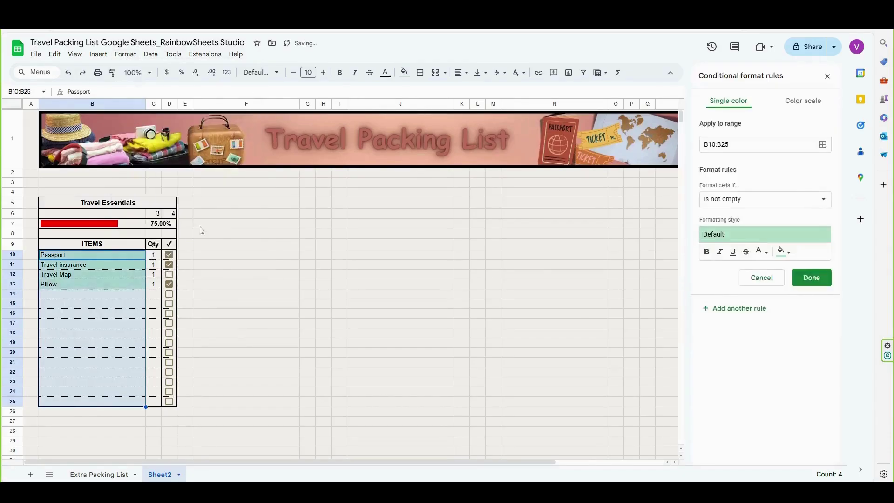
click(825, 209)
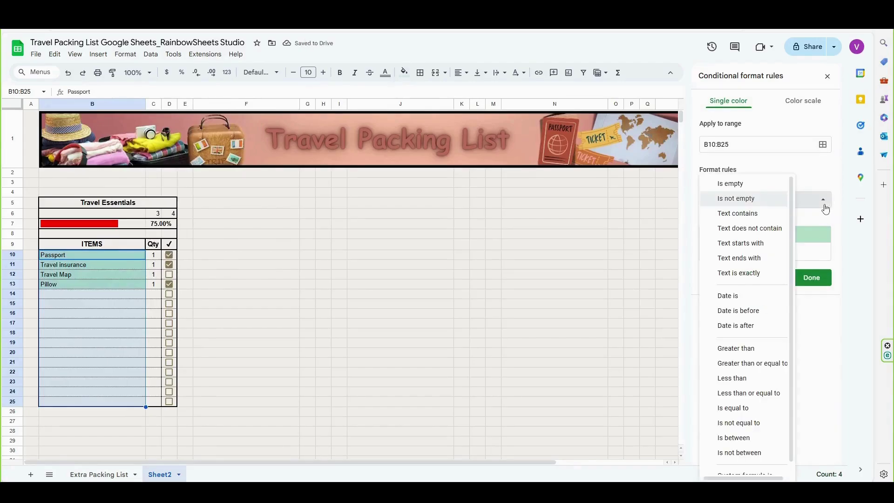
scroll(759, 377, down, 1)
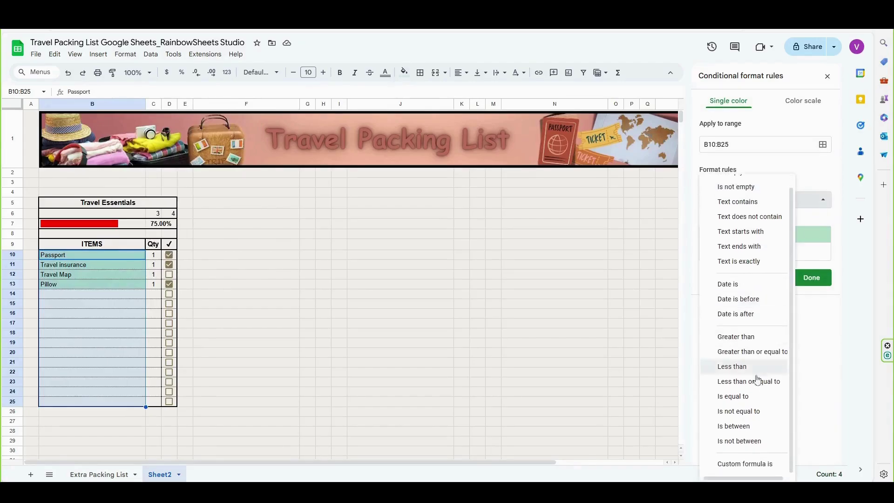
click(756, 466)
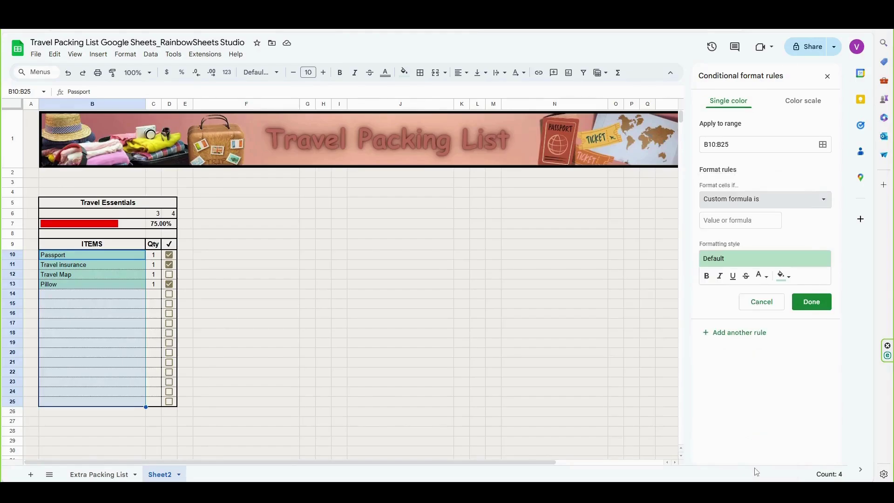
click(726, 221)
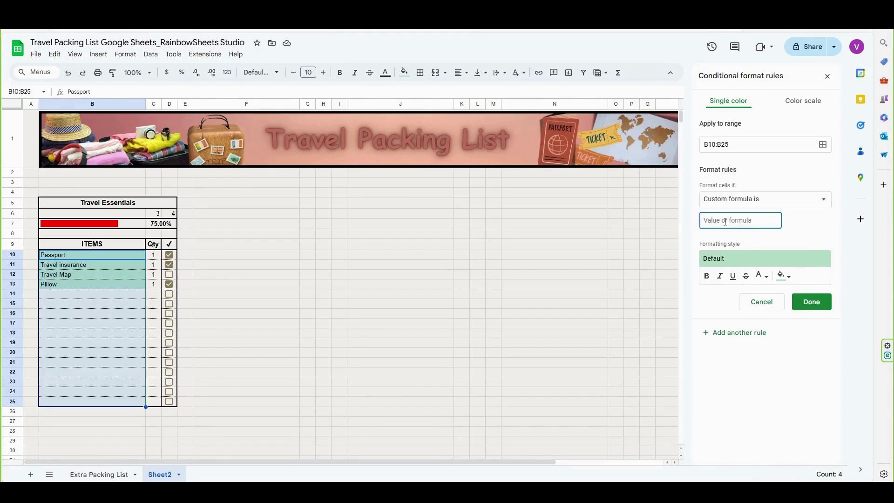
text(=D)
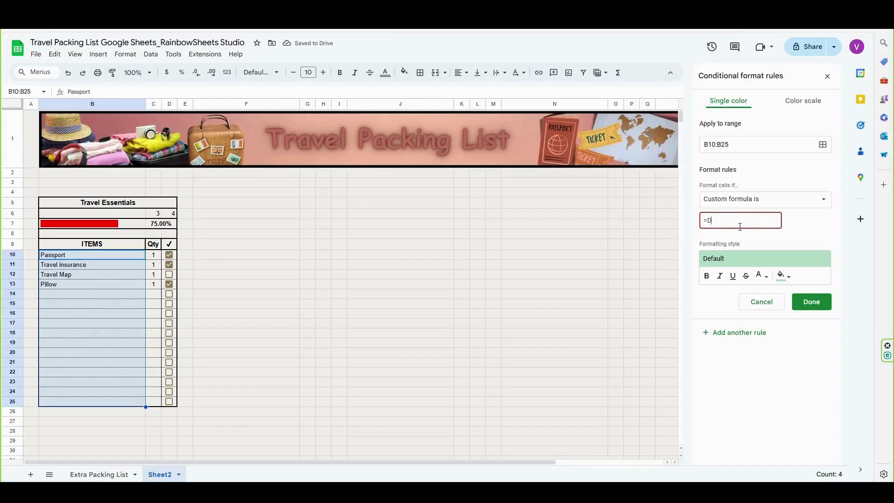
text(10)
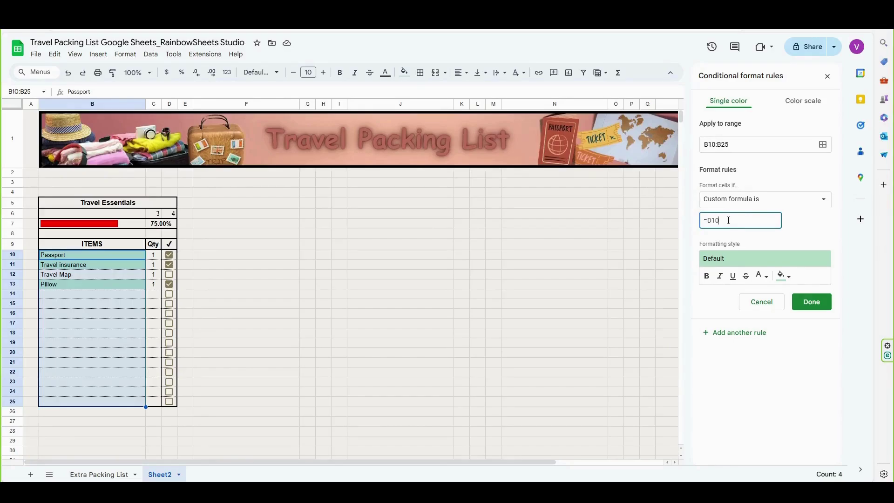
text(=TRUE)
Step: Style the conditional formatting rule with no fill, dark gray text and strikethrough, and save the rule
click(793, 279)
click(793, 279)
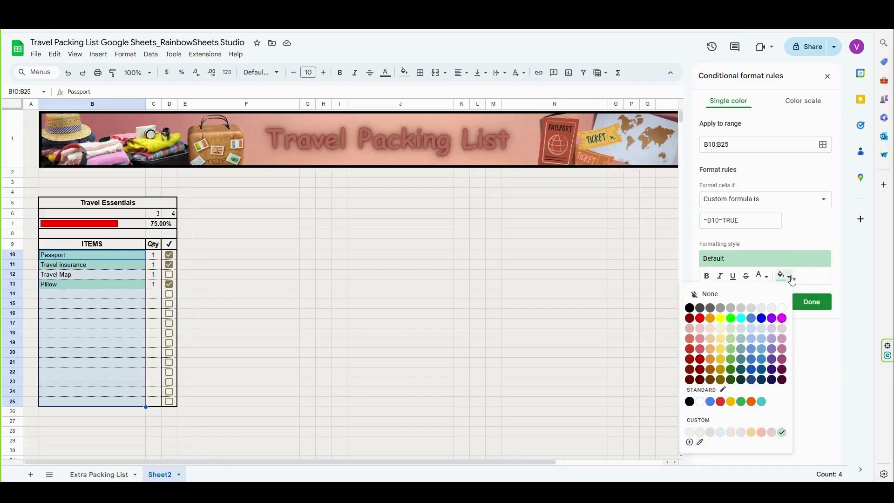
click(713, 295)
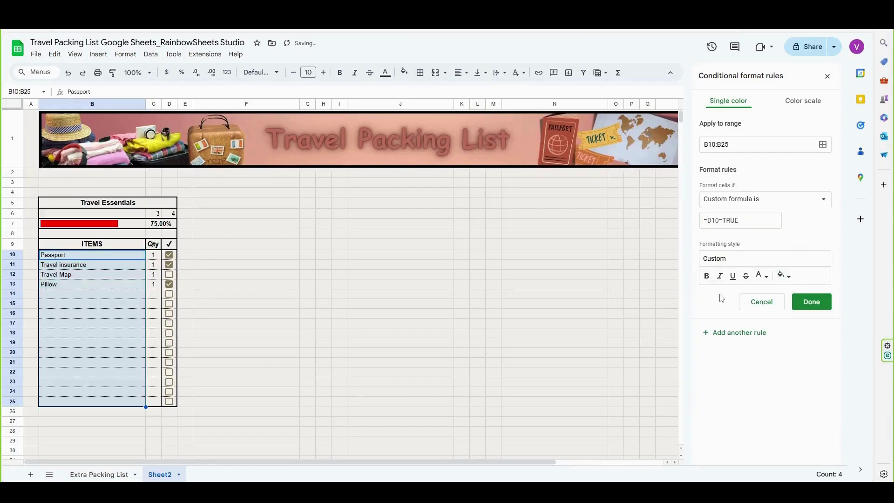
click(769, 281)
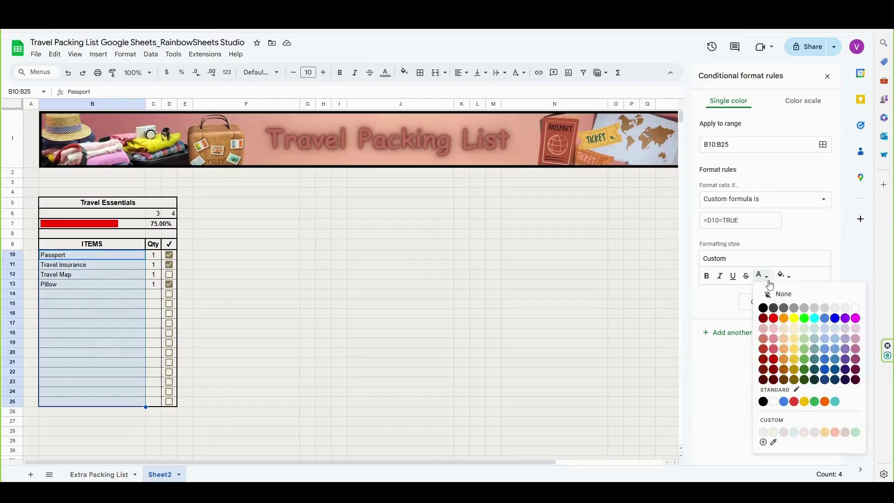
click(787, 308)
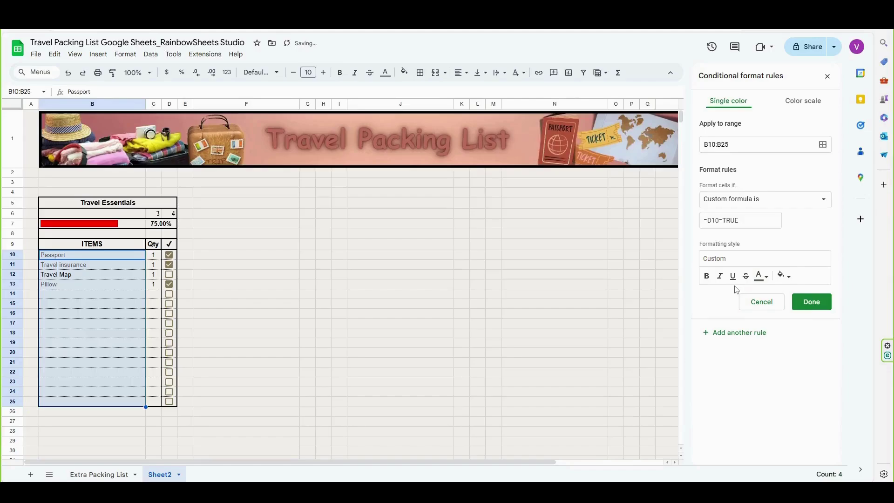
click(746, 277)
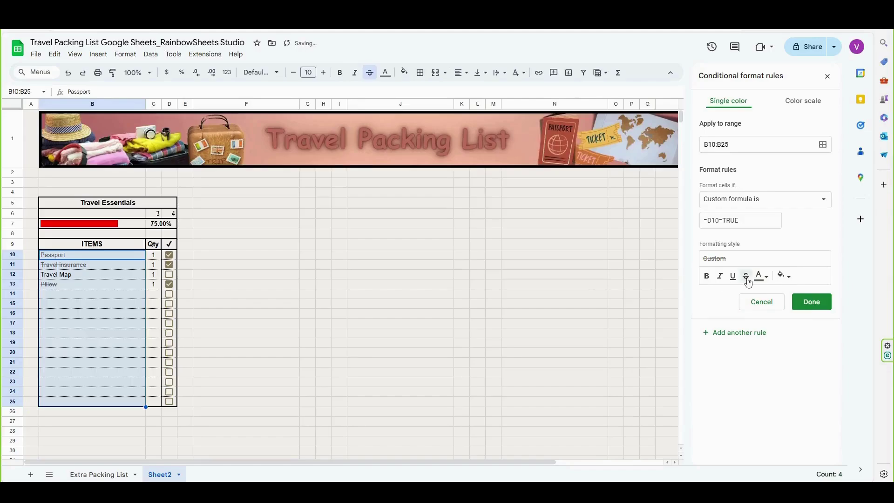
click(813, 306)
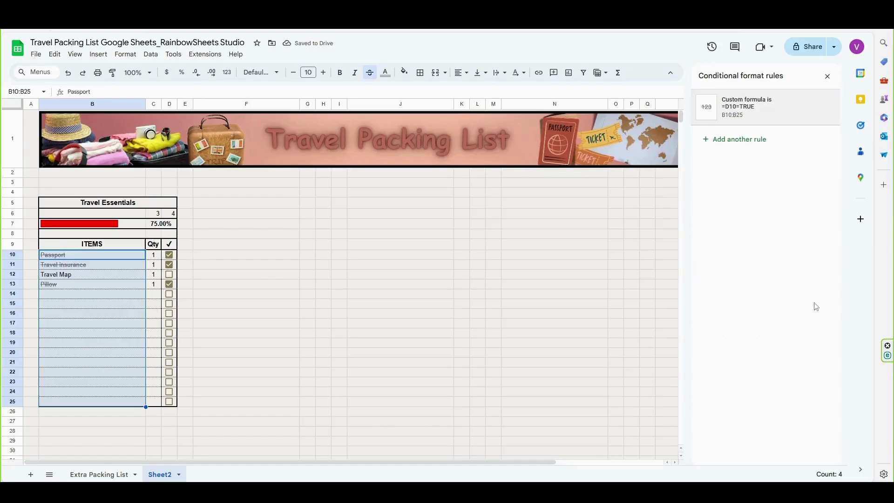
click(174, 276)
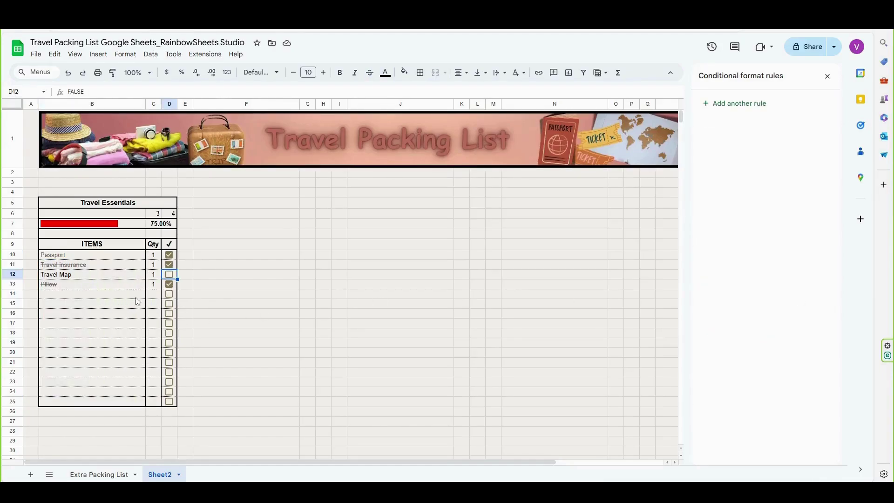
click(170, 275)
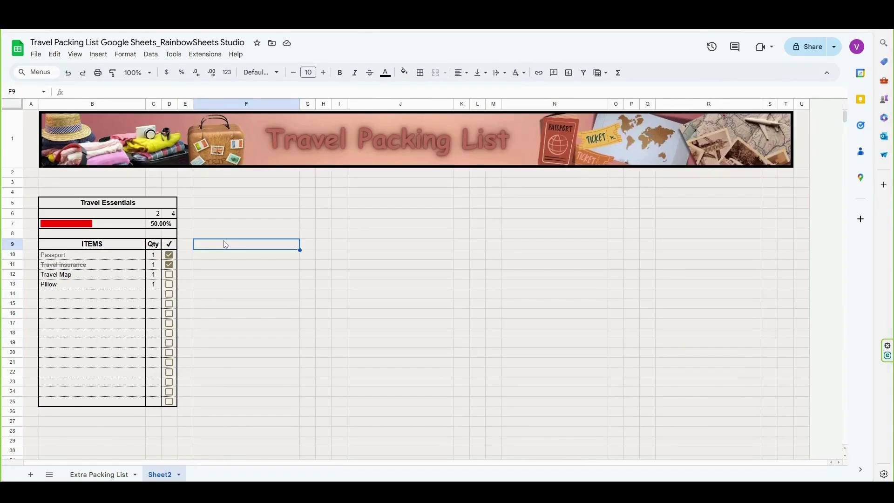
Step: Copy the Travel Essentials table B5:D25 and paste copies of it starting at F5, J5, N5 and R5
drag(144, 204, 148, 402)
key(ctrl+c)
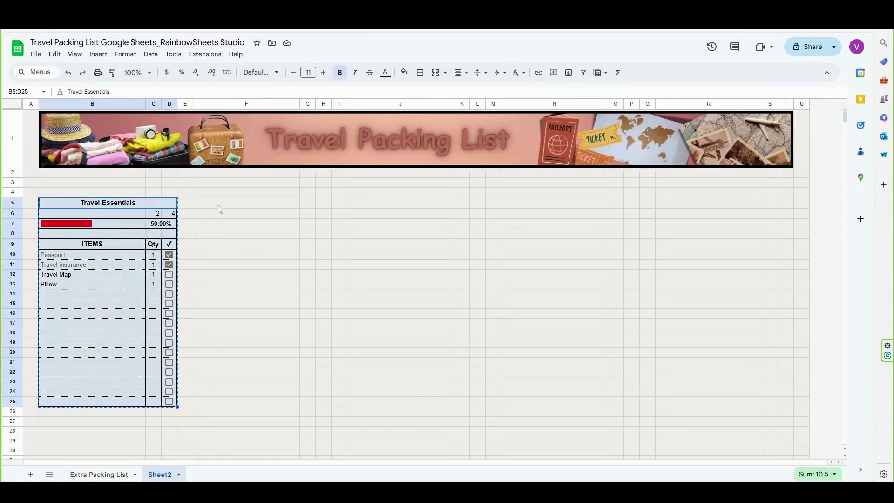
click(218, 206)
key(ctrl+v)
click(375, 203)
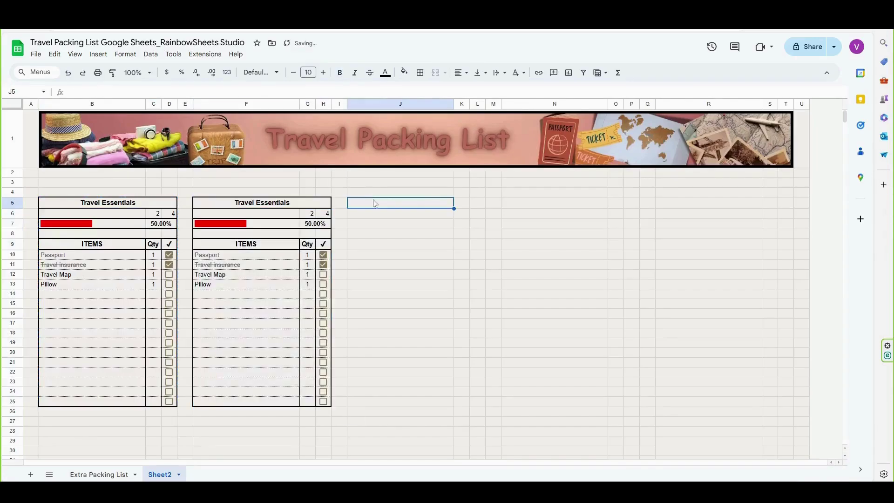
key(ctrl+v)
click(515, 205)
key(ctrl+v)
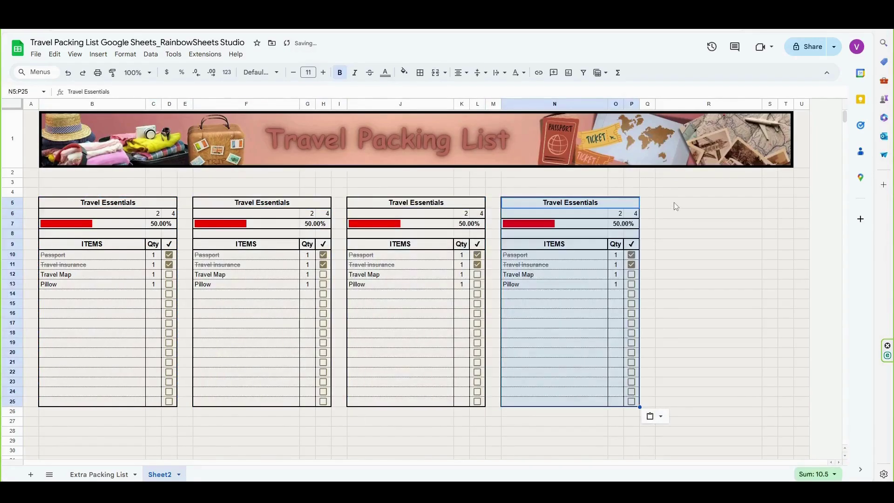
click(676, 206)
key(ctrl+v)
Step: Paste two more copies of the Travel Essentials table in a second row, starting at B27 and F27
scroll(104, 313, down, 2)
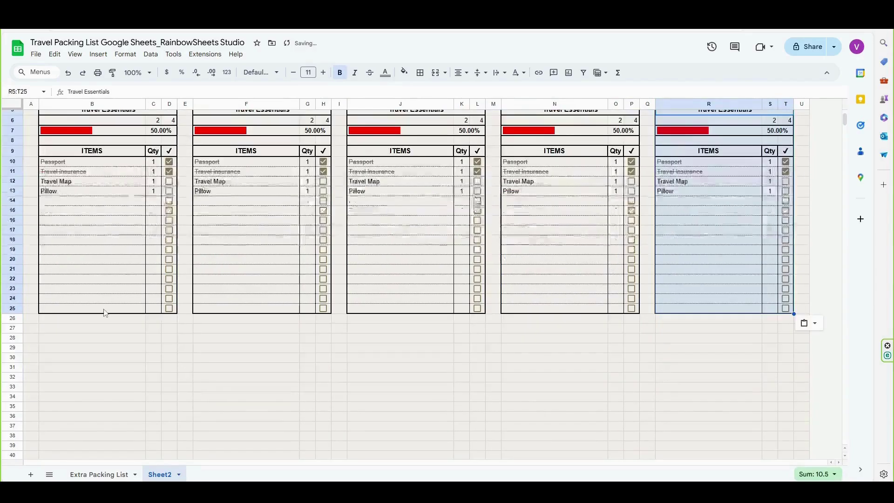
click(61, 333)
key(ctrl+v)
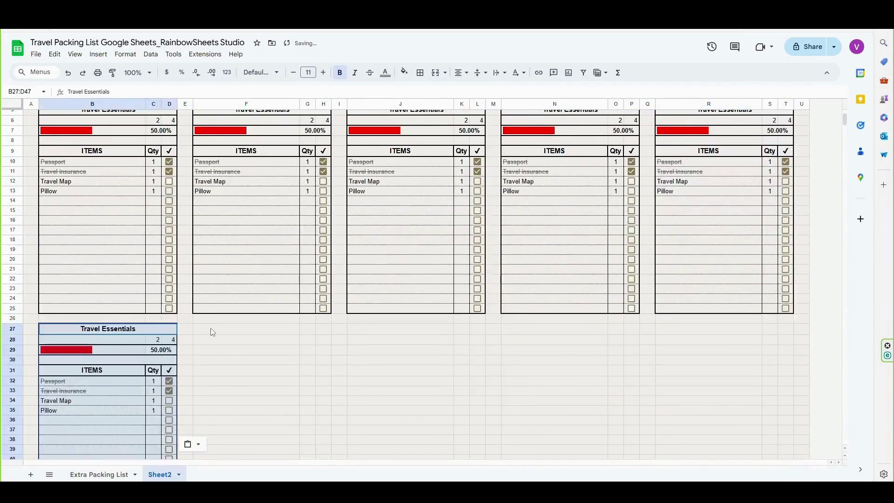
click(212, 332)
key(ctrl+v)
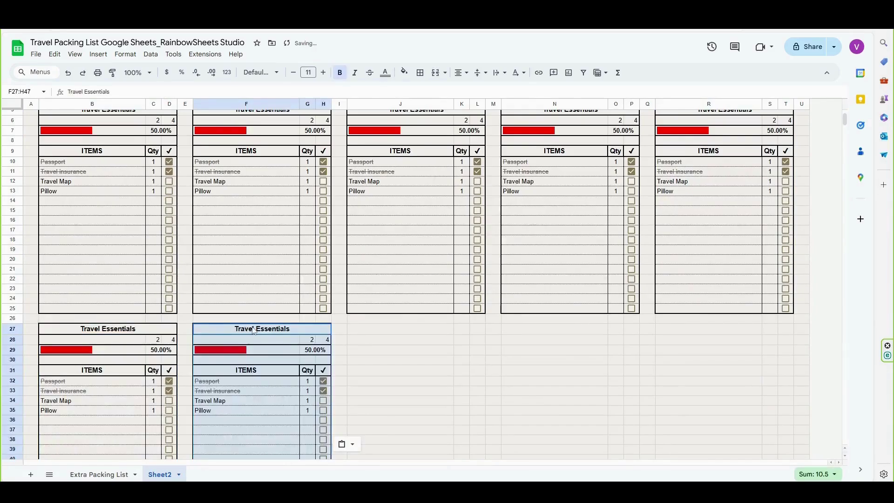
Step: Retitle the table headed in F5 as Electronics and the one headed in J5 as Clothes
scroll(263, 312, up, 2)
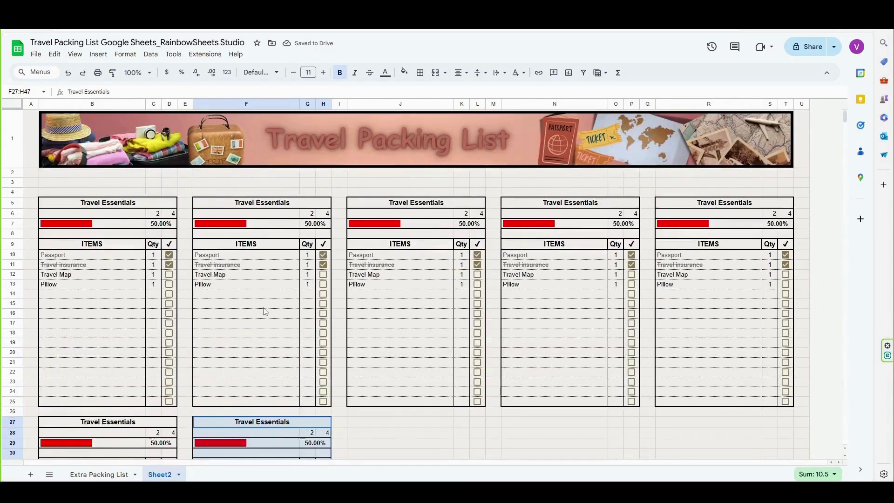
double_click(241, 203)
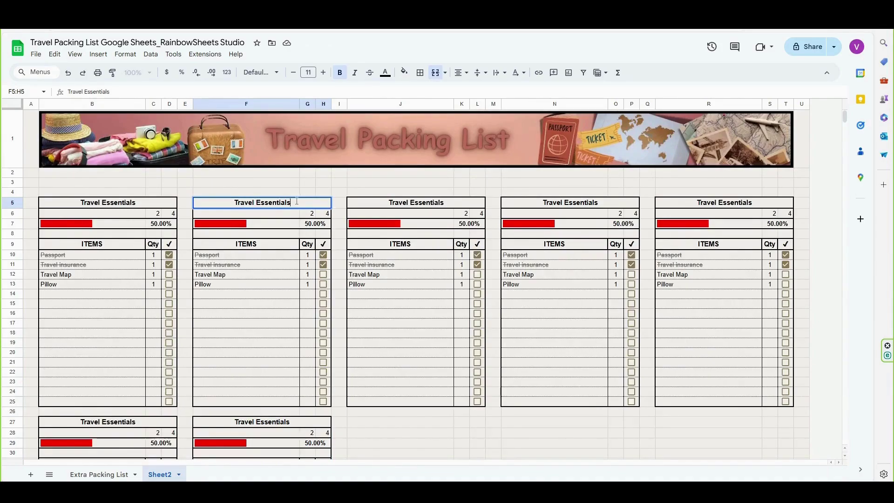
drag(296, 202, 238, 201)
text(Electronics)
key(Return)
click(412, 204)
text(Cl)
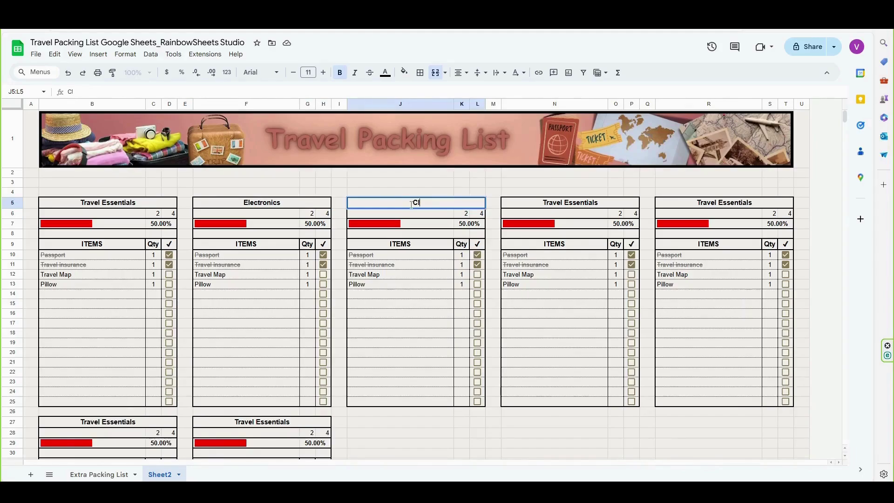
text(othes)
Step: Retitle the table headed in N5 as Toiletries and the one headed in R5 as Miscellanious
double_click(601, 203)
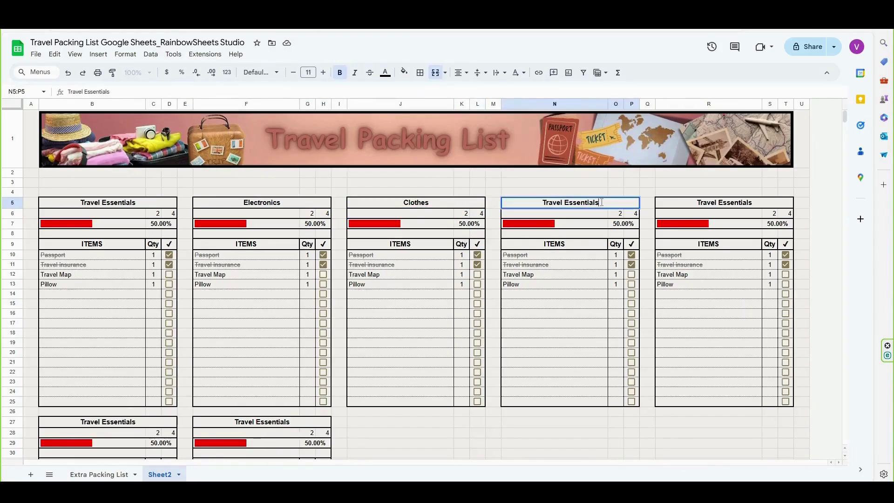
drag(602, 203, 544, 202)
text(T)
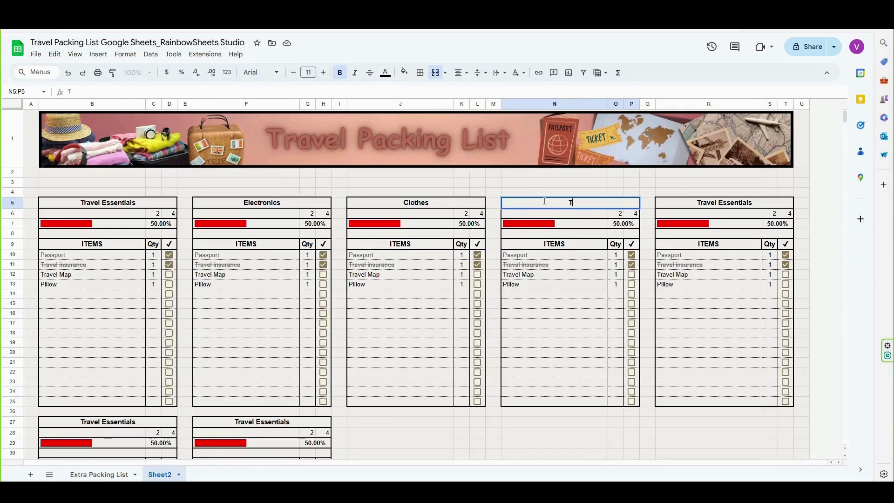
text(oiletries)
key(Return)
click(730, 205)
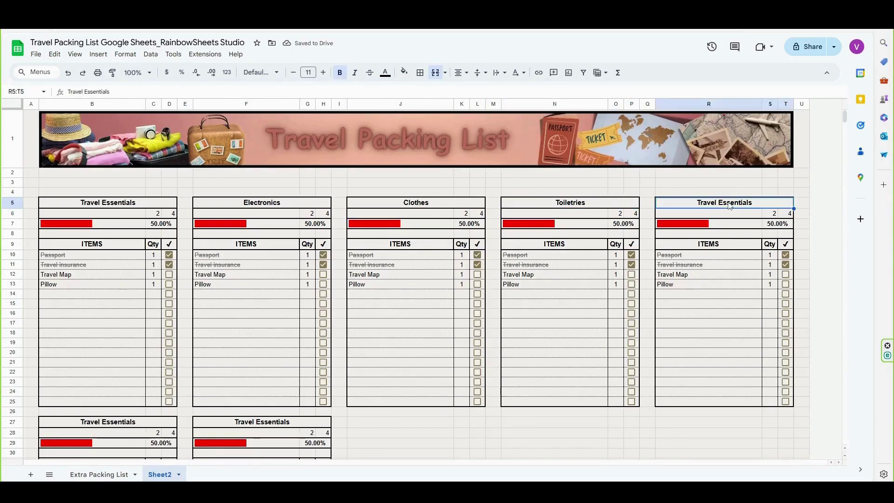
text(Misc)
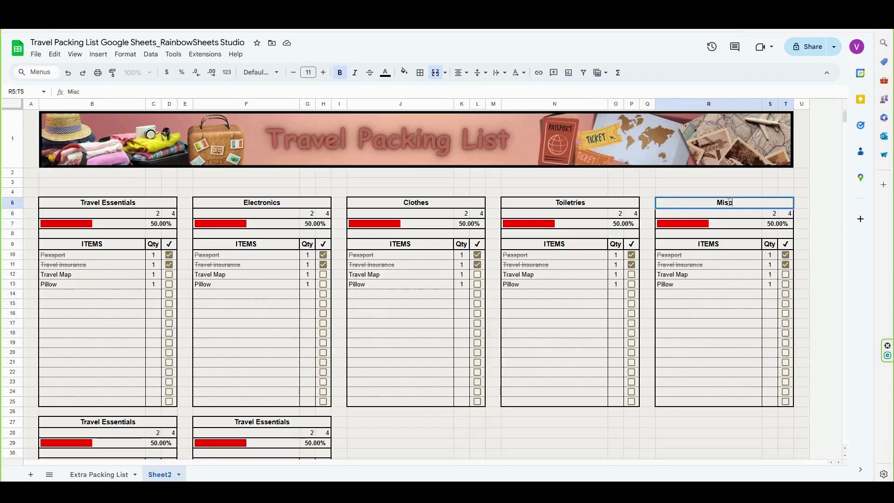
text(ellanious)
key(Return)
Step: Retitle the second-row tables as Safety & Convenience in B27 and Footwear in F27
scroll(140, 354, down, 2)
click(143, 334)
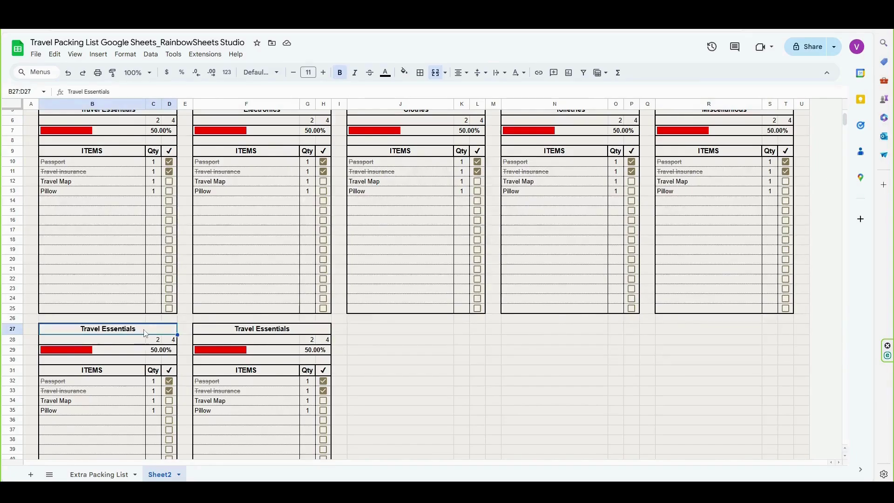
text(Safety & C)
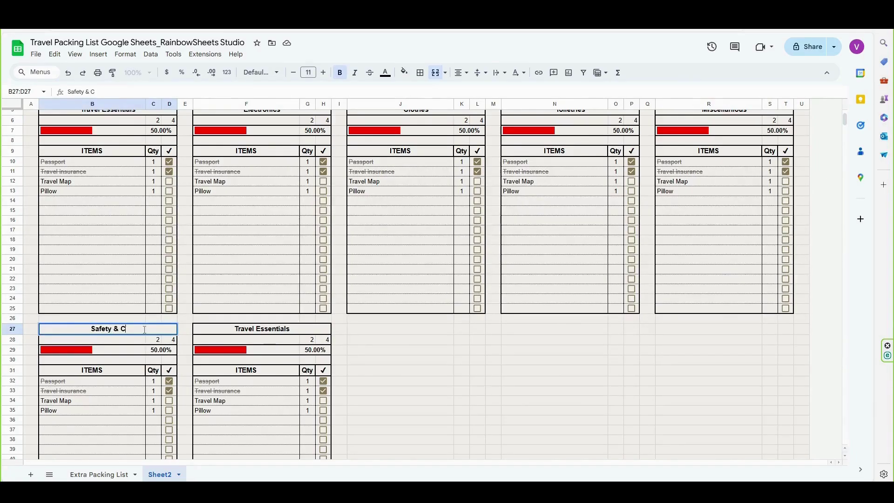
text(onvenience)
click(273, 332)
text(F)
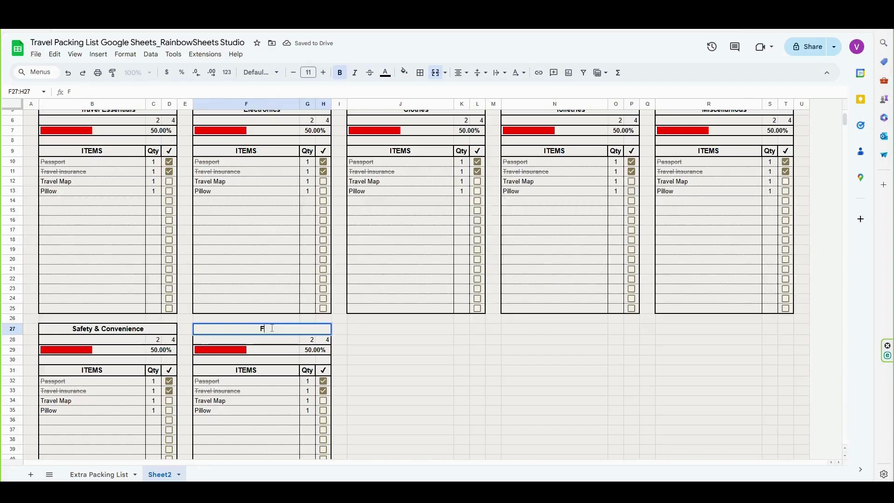
text(ootwear)
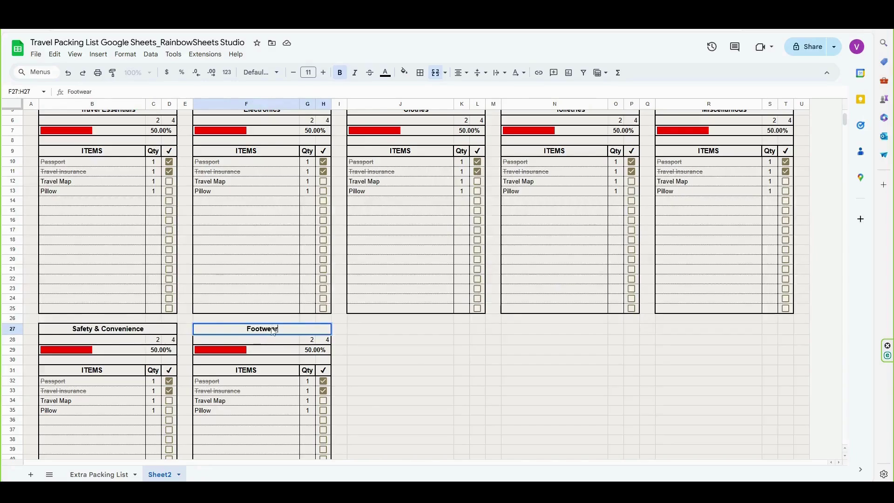
key(Return)
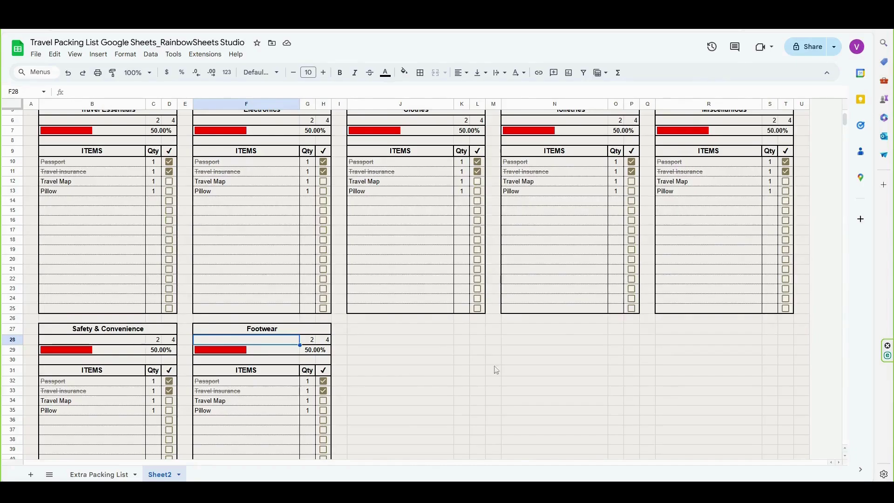
Step: Extend the Clothes, Toiletries and Miscellanious tables by filling row J23:T23 down through row 47
scroll(550, 359, up, 3)
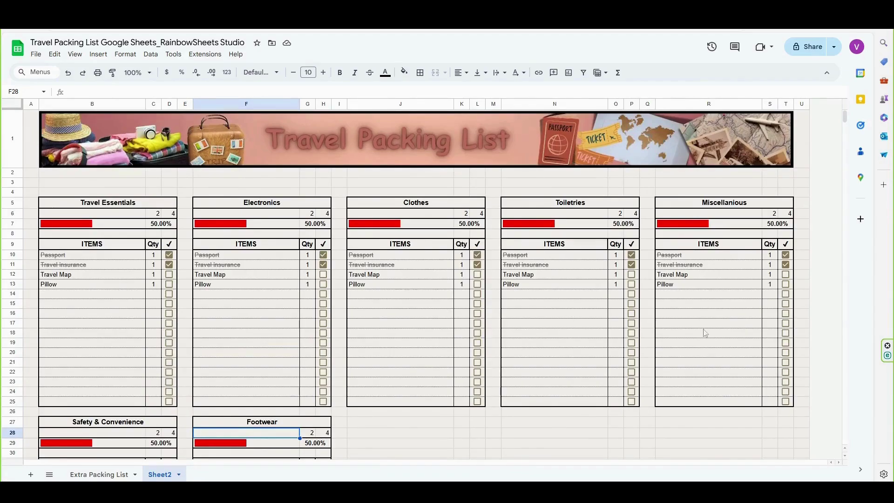
click(403, 334)
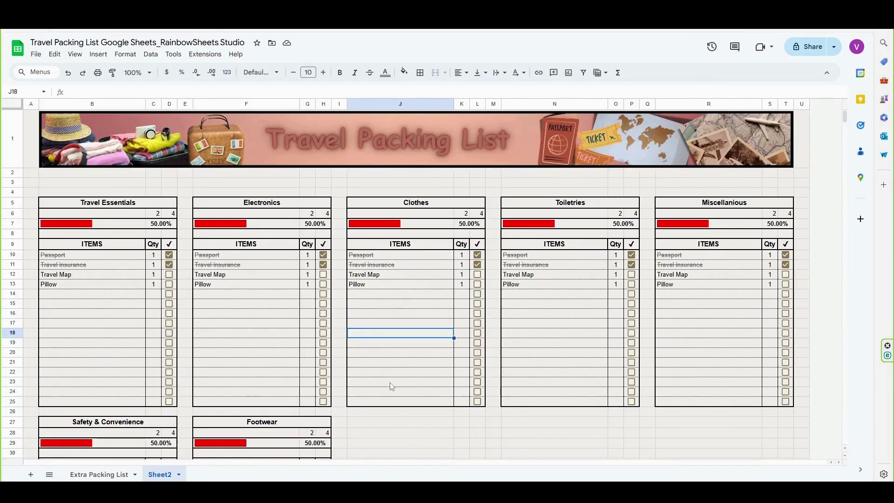
drag(377, 384, 795, 386)
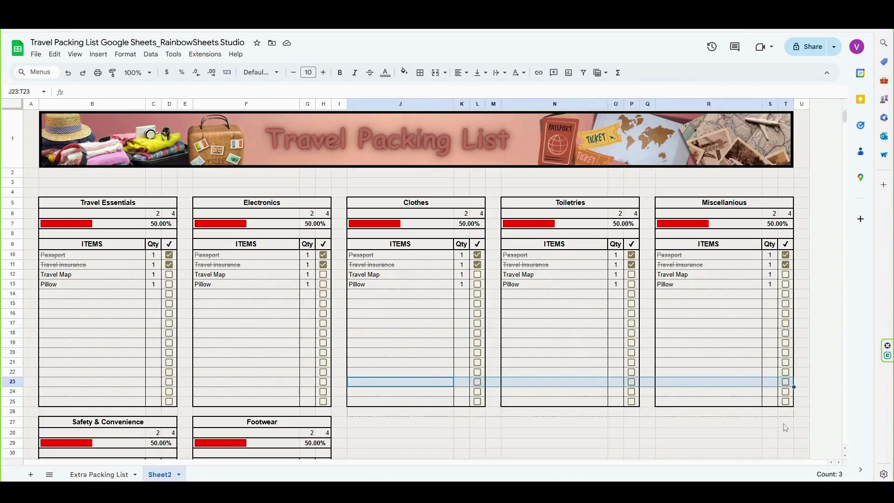
scroll(783, 423, down, 6)
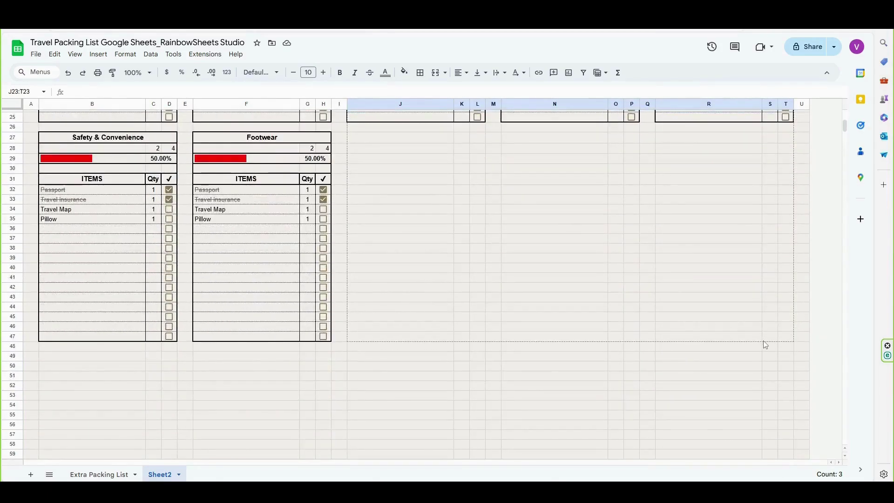
drag(766, 345, 769, 342)
click(363, 344)
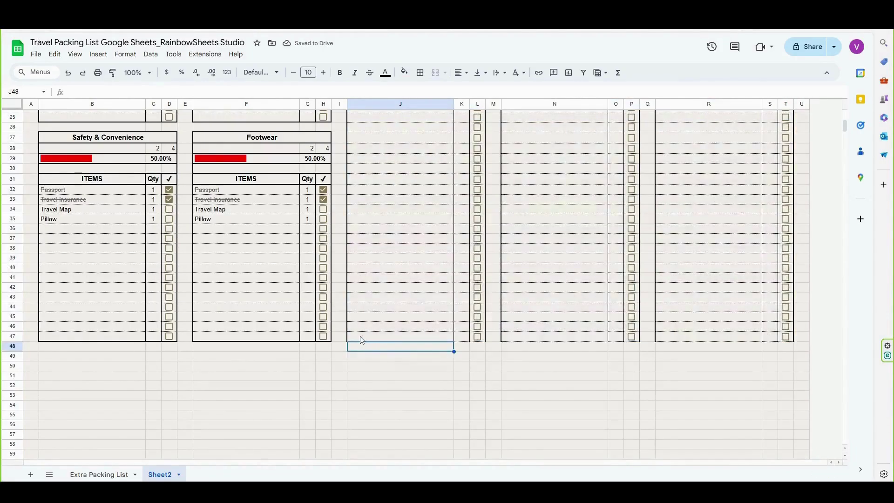
Step: Apply a medium-weight bottom border to J47:T47 to close off the three extended tables
drag(363, 340, 787, 338)
click(421, 72)
click(510, 107)
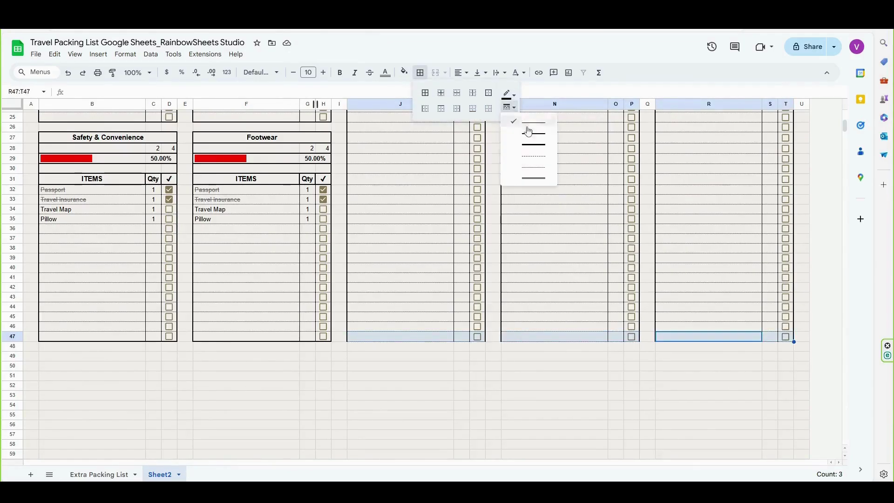
click(528, 133)
click(473, 108)
click(534, 374)
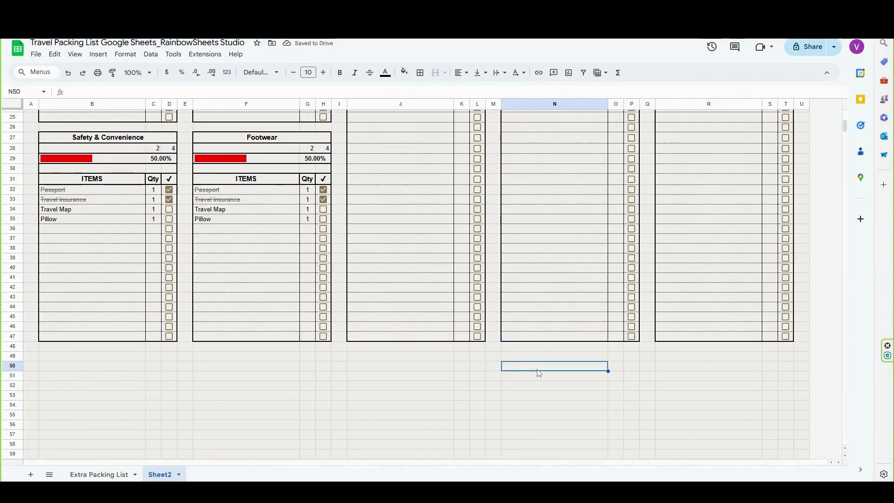
Step: Tick Travel Map under Clothes, and extend the Clothes count formulas in K6 and L6, with K6 as =COUNTIFS(L10:L47,TRUE,J10:J47,"<>")
scroll(533, 378, up, 8)
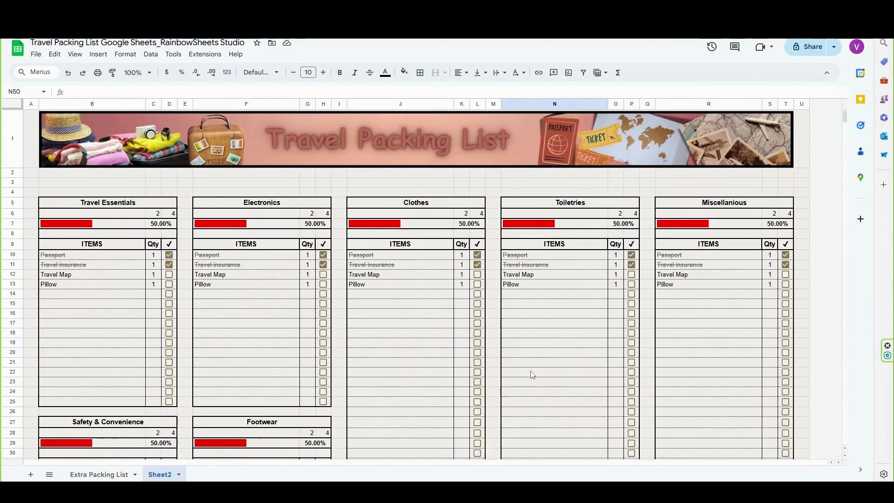
click(477, 275)
click(468, 213)
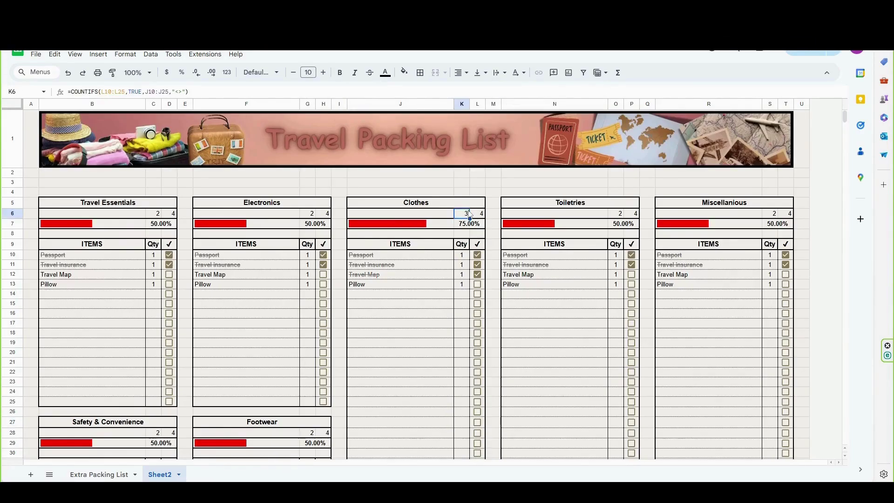
click(126, 91)
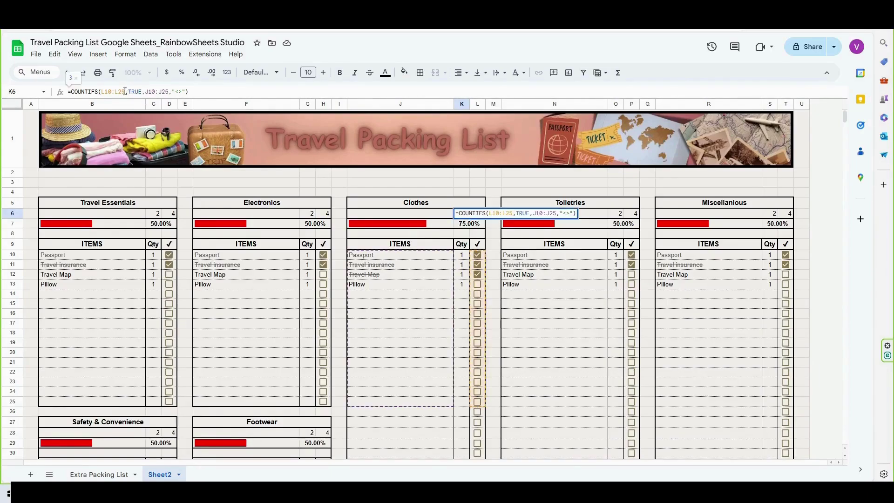
text(47)
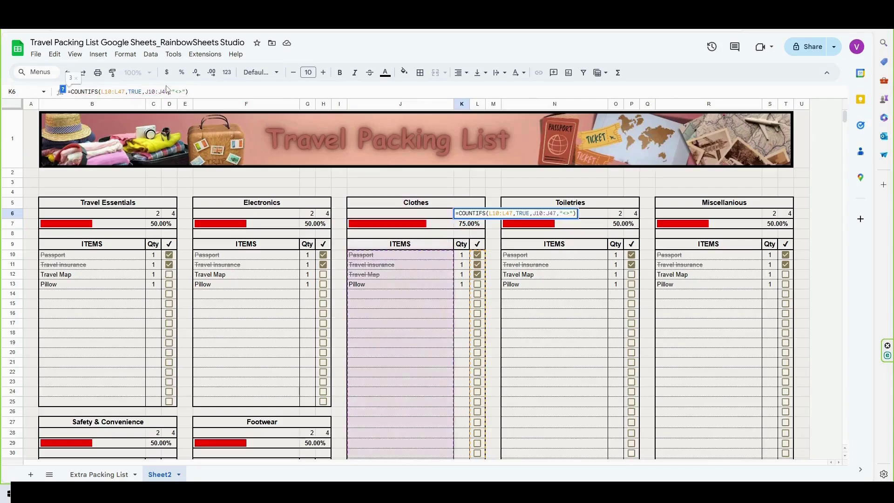
click(472, 214)
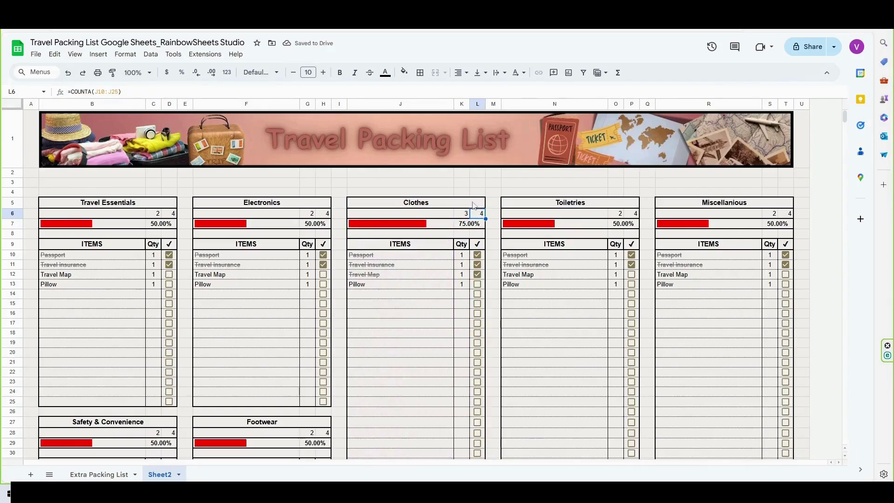
click(118, 92)
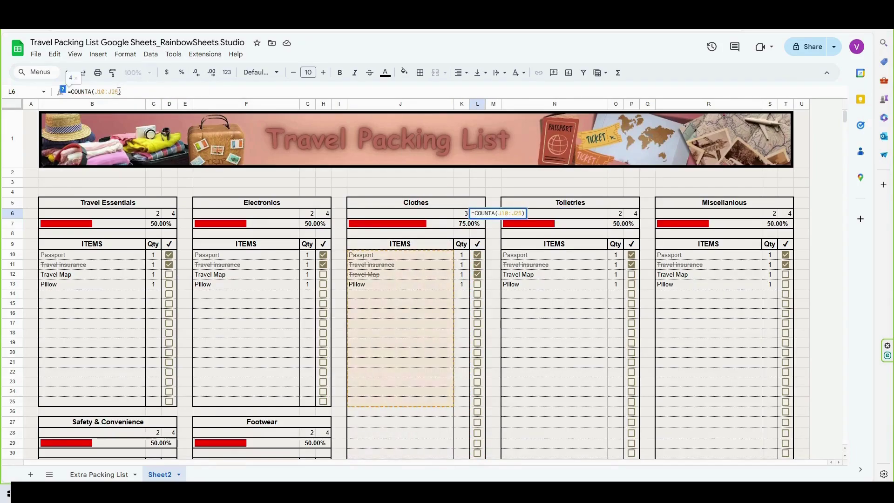
Step: Copy the Clothes count formulas K6:L6 to O6:P6 in Toiletries and S6:T6 in Miscellanious
drag(463, 213, 480, 213)
click(468, 213)
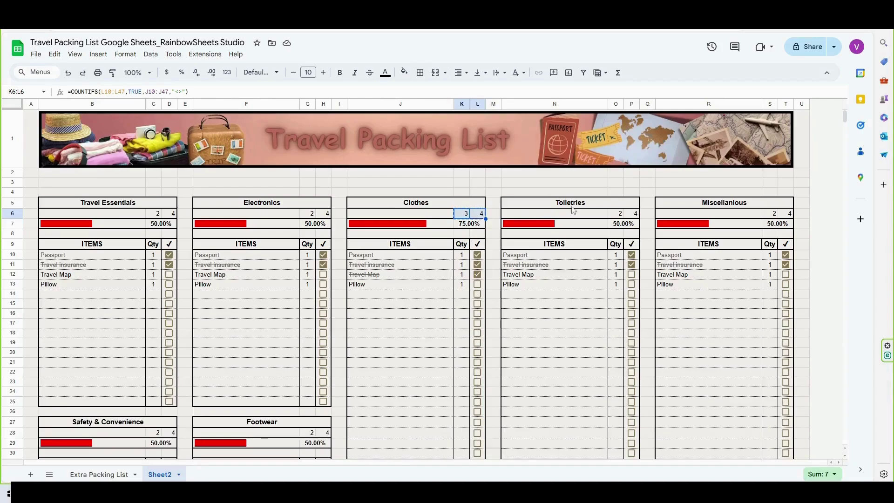
click(611, 213)
key(ctrl+v)
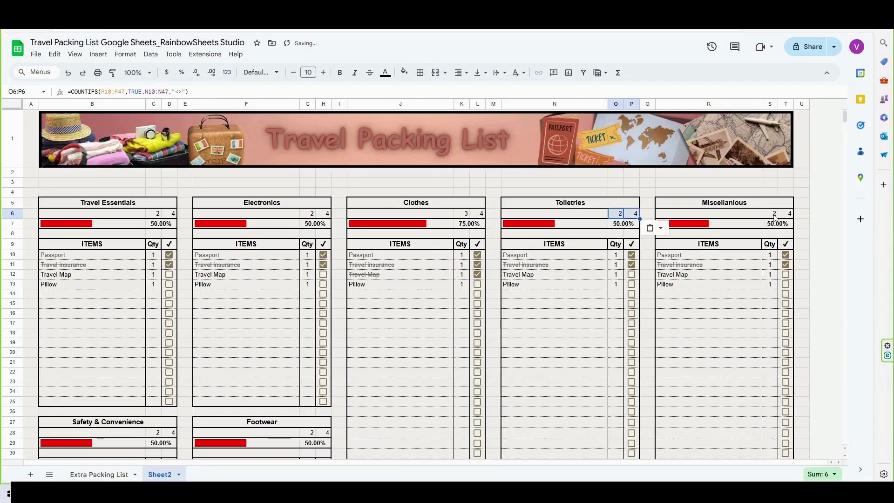
click(774, 213)
drag(775, 217, 782, 217)
key(ctrl+v)
click(772, 215)
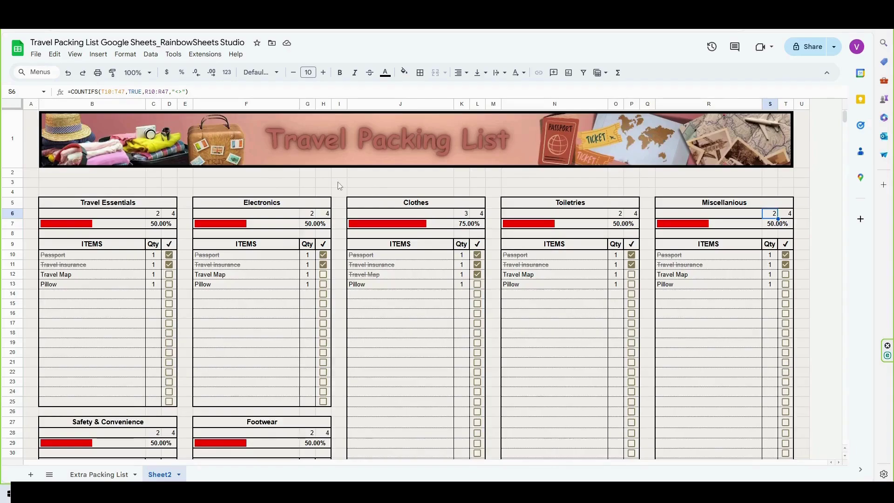
Step: Set the height of row 3 to 50 pixels
click(13, 183)
right_click(13, 183)
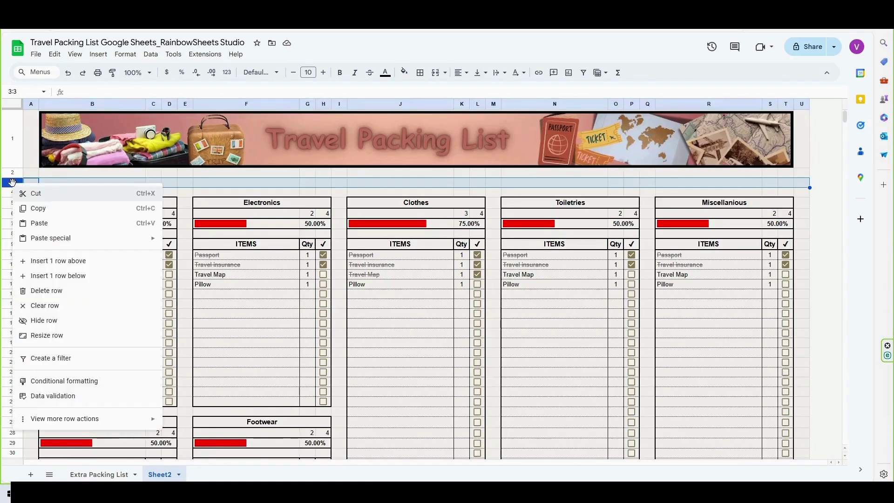
click(62, 337)
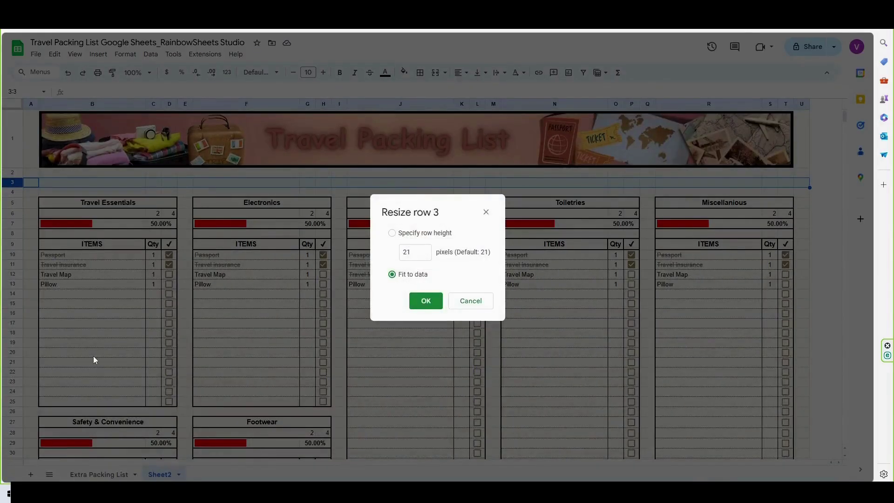
click(414, 254)
text(50)
key(Return)
click(246, 189)
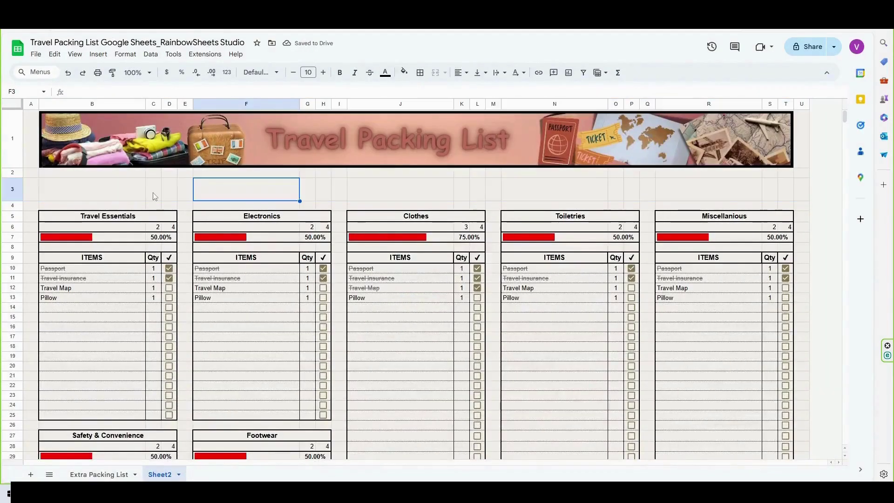
Step: Merge C3:E3 into one cell and F3:T3 into another
drag(155, 197, 183, 190)
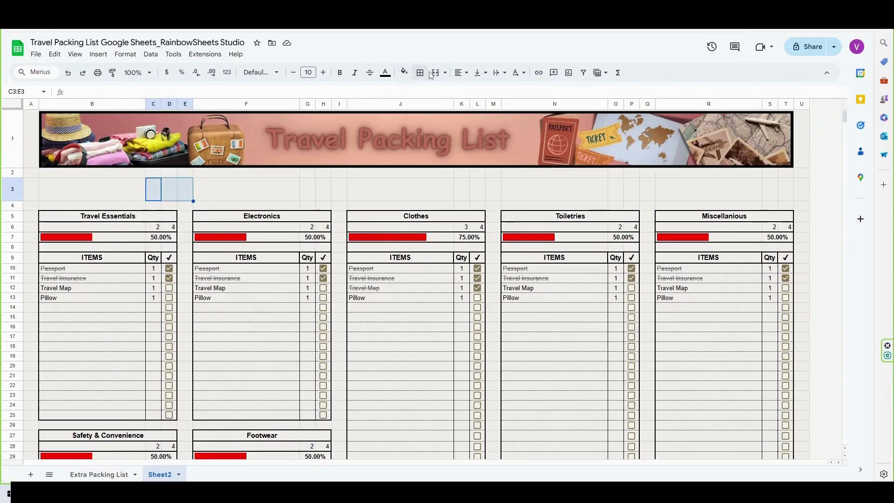
click(435, 73)
click(203, 193)
drag(202, 192, 791, 184)
click(435, 72)
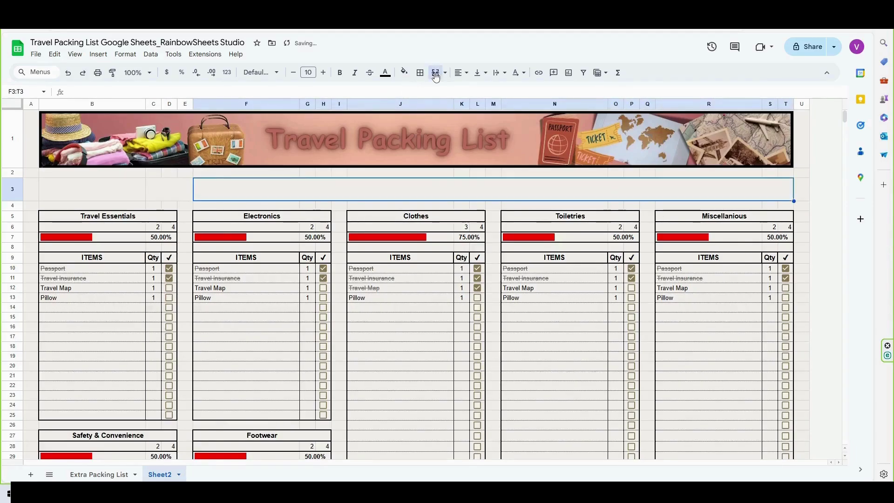
Step: Apply medium-weight borders around all cells in B3:T3
click(147, 188)
drag(144, 187, 340, 189)
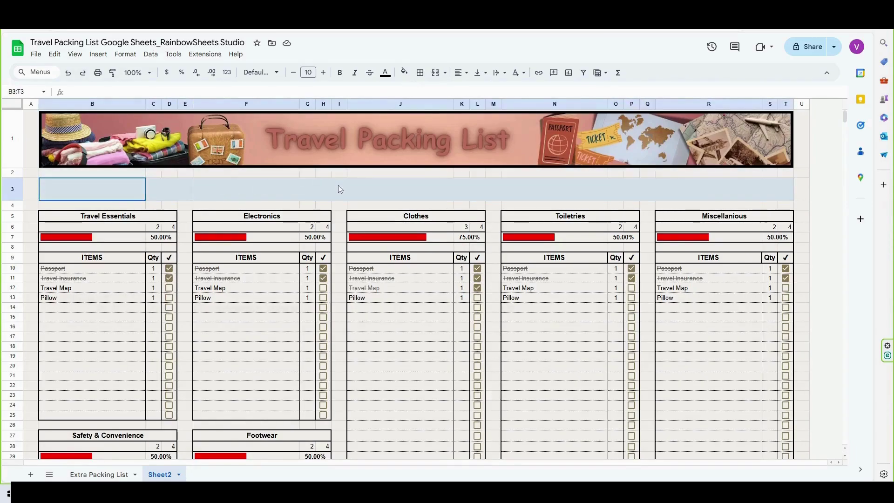
click(421, 72)
click(509, 108)
click(531, 133)
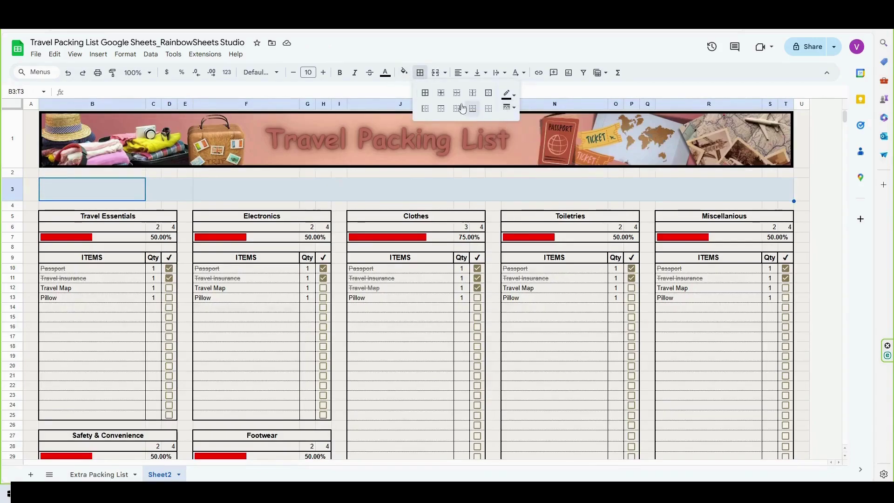
click(426, 94)
click(303, 192)
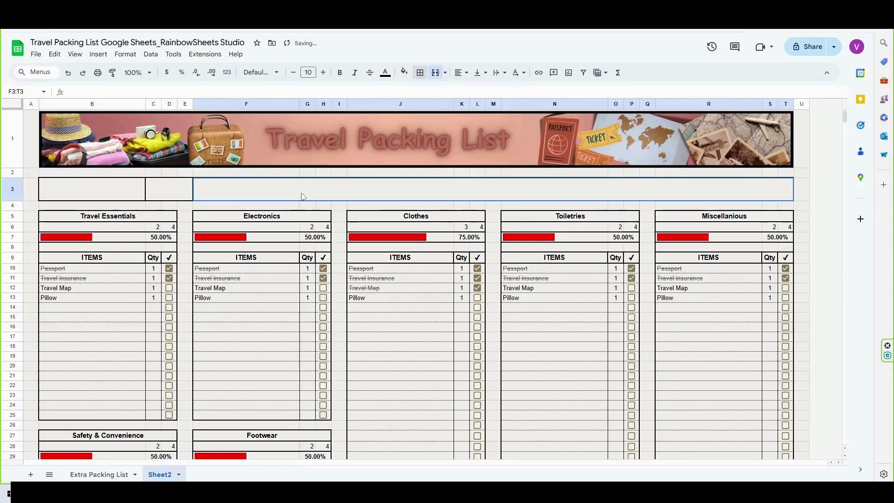
Step: Enter the label OVERALL PROGRESS in B3
click(111, 193)
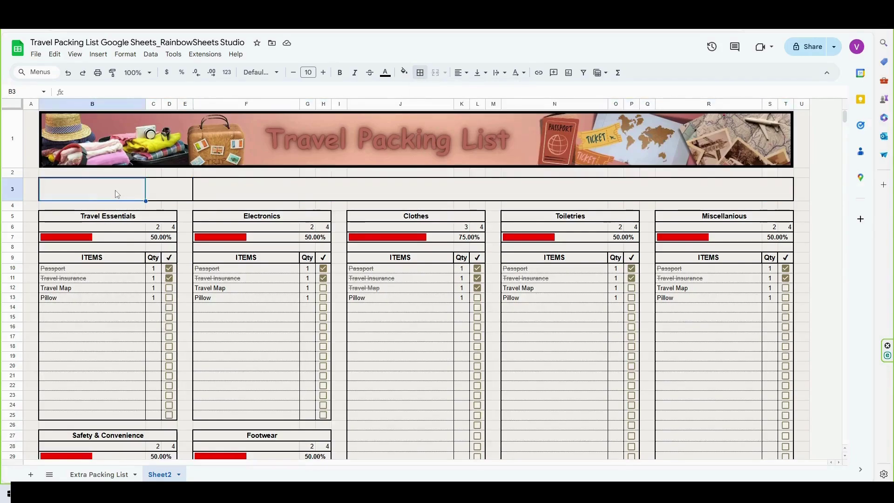
double_click(115, 194)
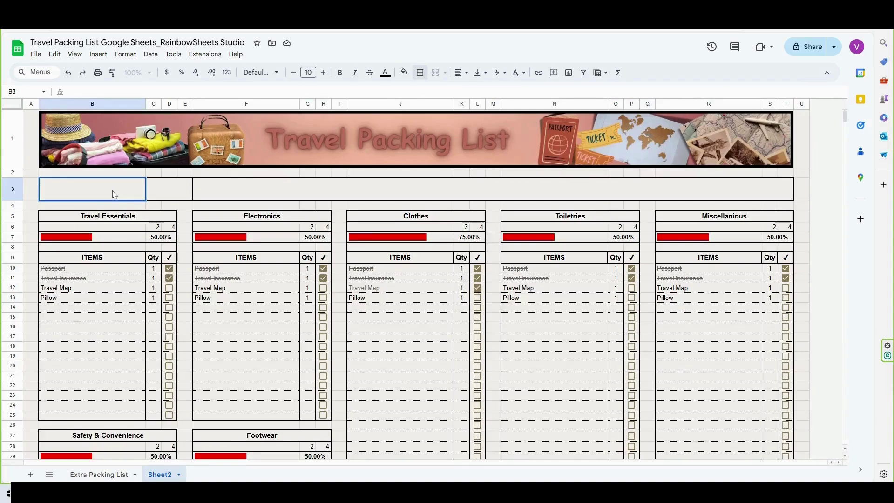
text(OVERALL PROGRESS)
key(Tab)
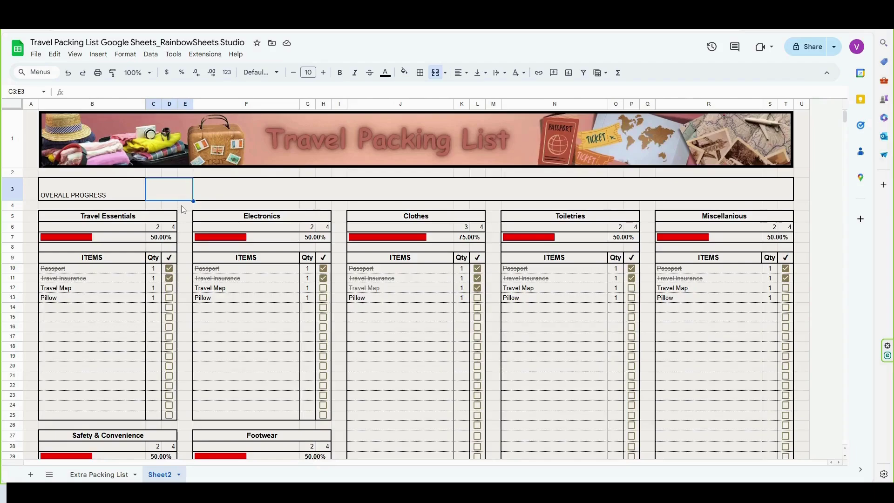
Step: Begin the overall progress formula in C3 by summing the seven tables' packed counts: =SUM(C6,G6,K6,O6,S6,C28,G28
double_click(175, 195)
text(=SUM()
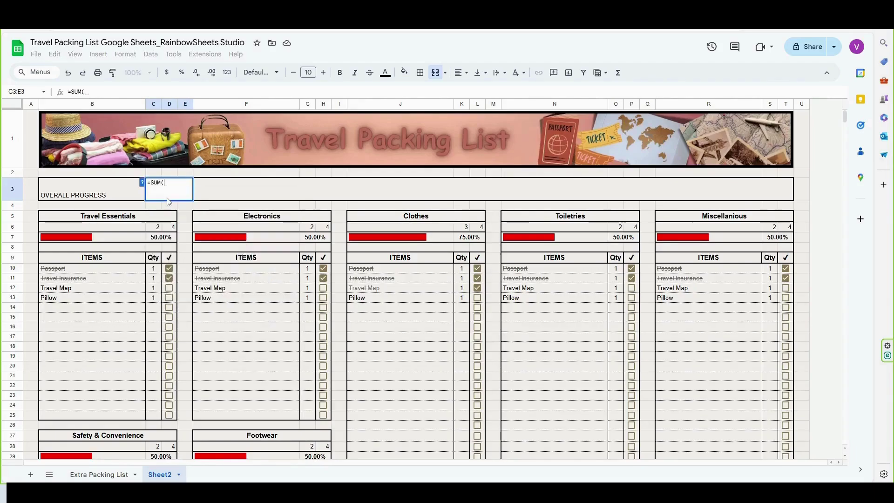
click(159, 227)
text(,)
click(313, 228)
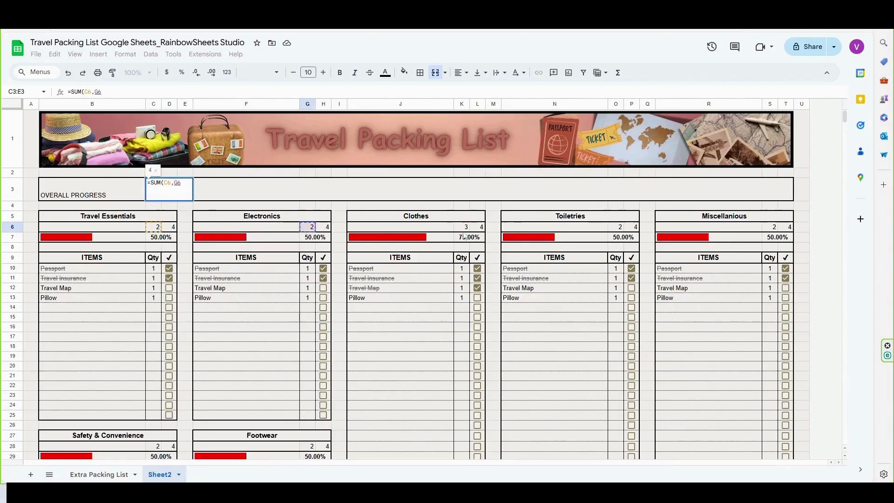
text(,)
click(468, 230)
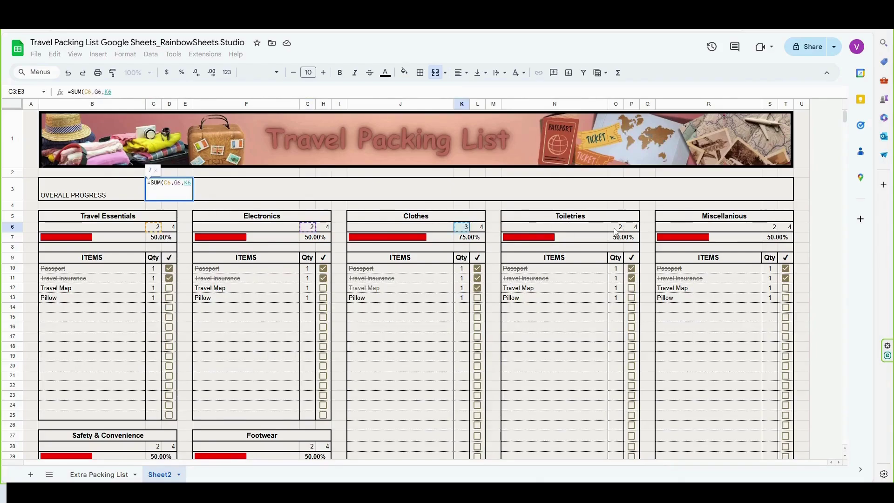
text(,)
click(617, 228)
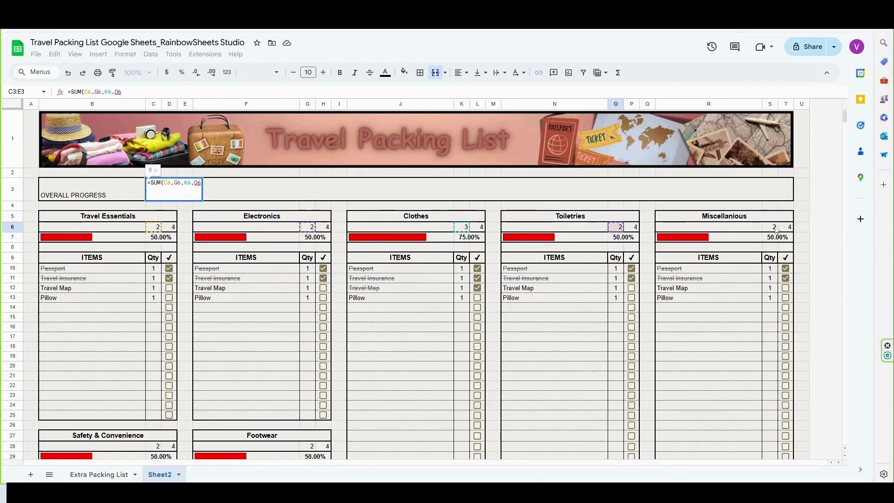
text(,)
click(777, 229)
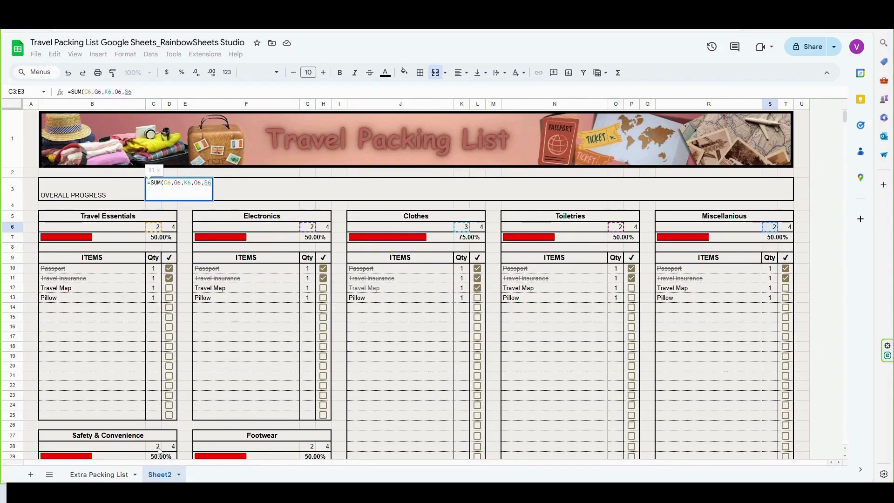
text(,)
click(160, 448)
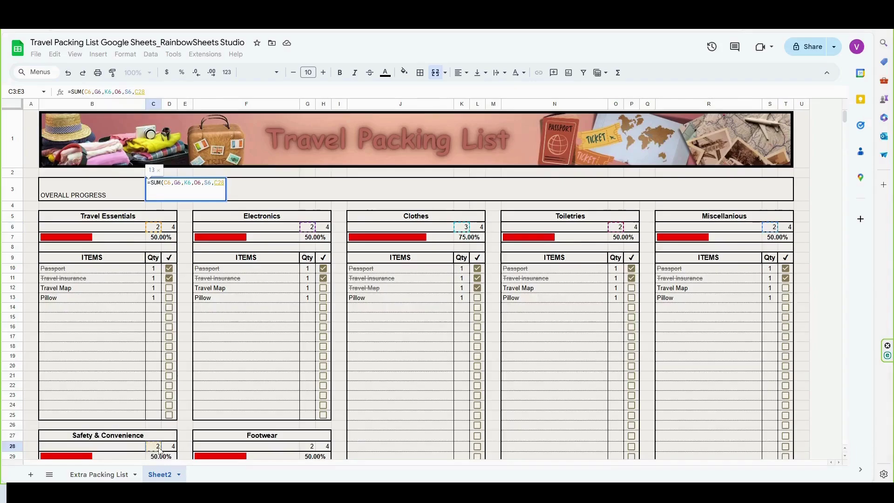
text(,)
click(309, 449)
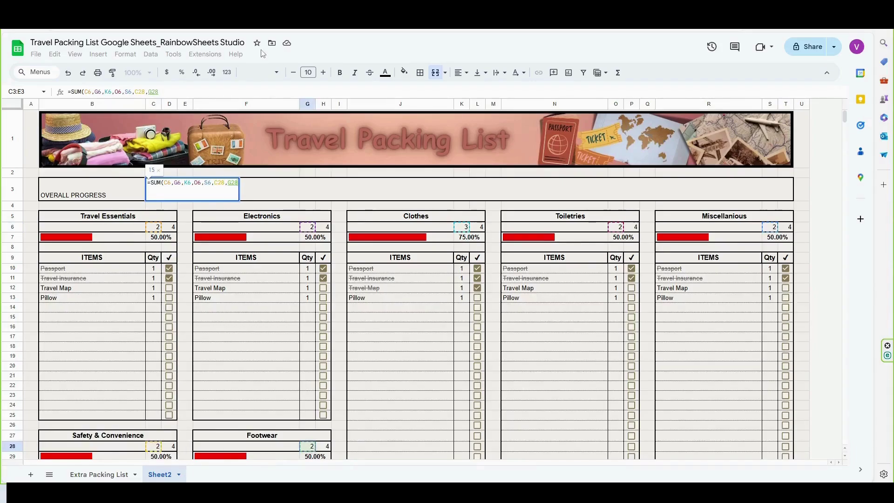
Step: Complete the C3 formula by dividing by the seven tables' total item counts: )/SUM(D6,H6,L6,P6,T6,D28,H28)
text()/)
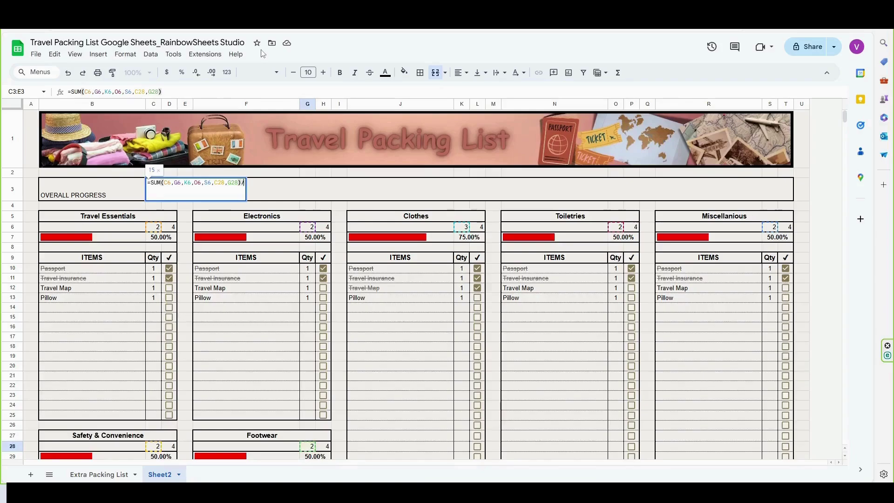
text(SUM()
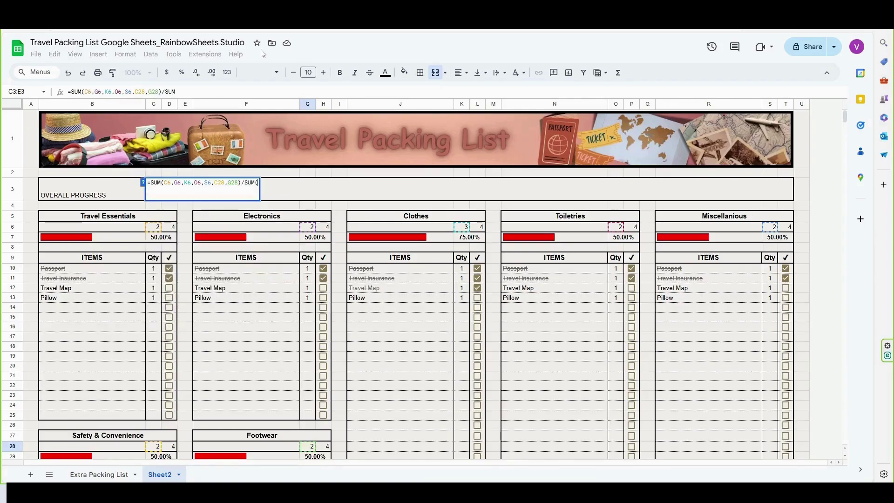
text(D6,)
click(324, 227)
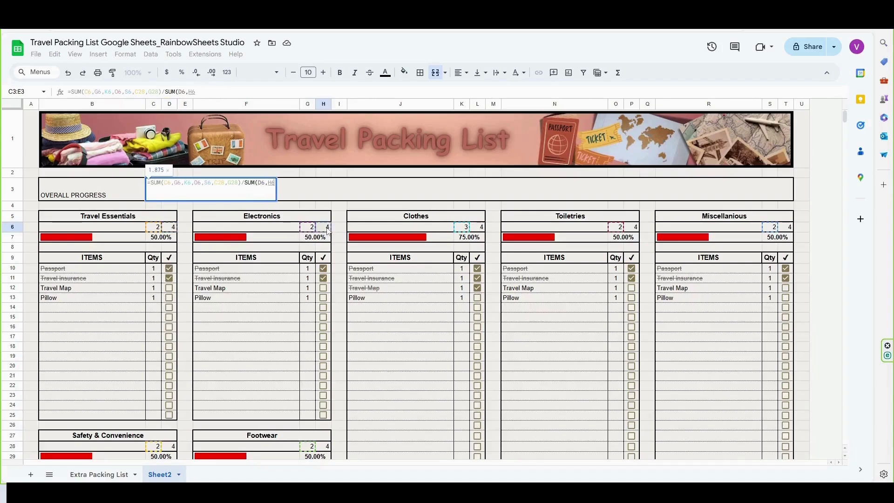
text(,)
click(478, 228)
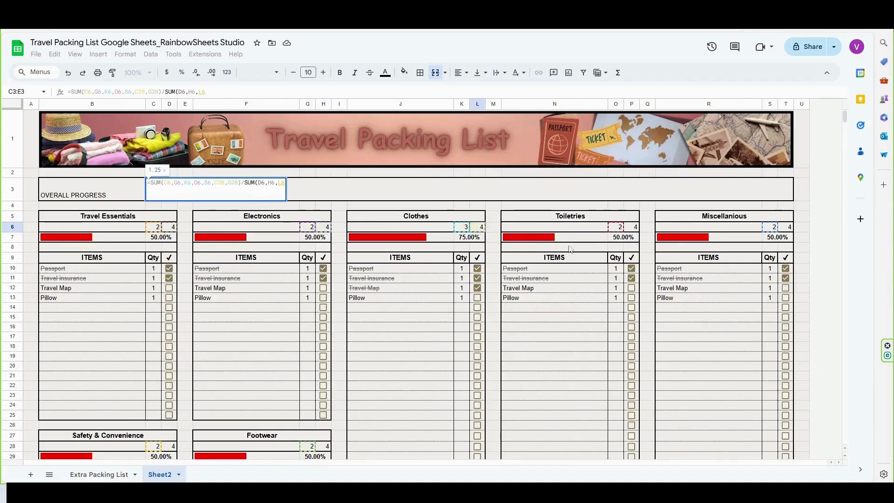
text(,)
click(634, 228)
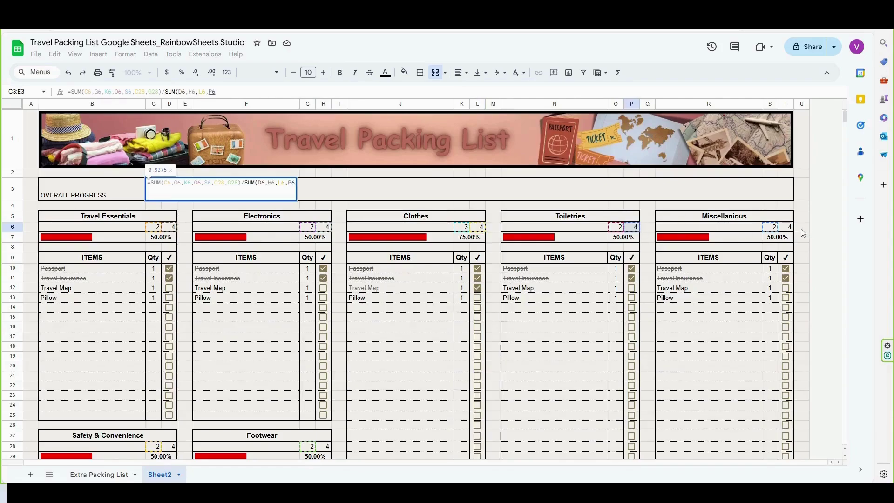
text(,)
click(792, 228)
text(,)
click(173, 448)
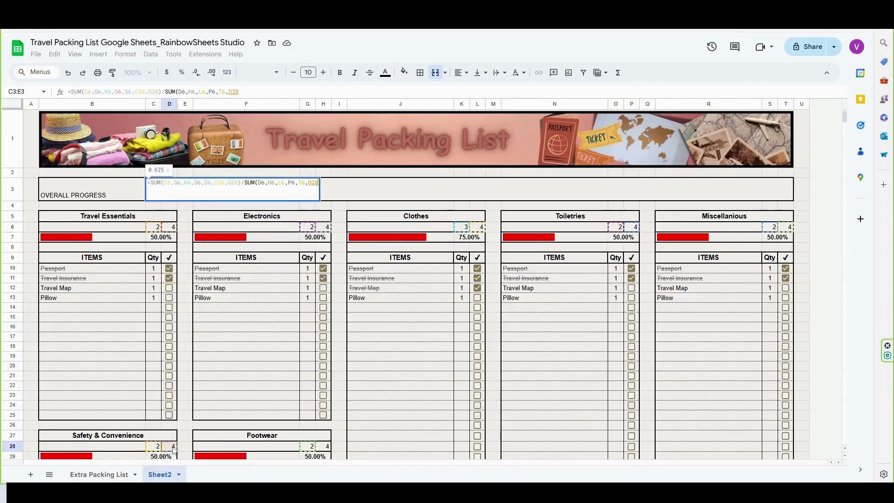
text(,)
click(325, 446)
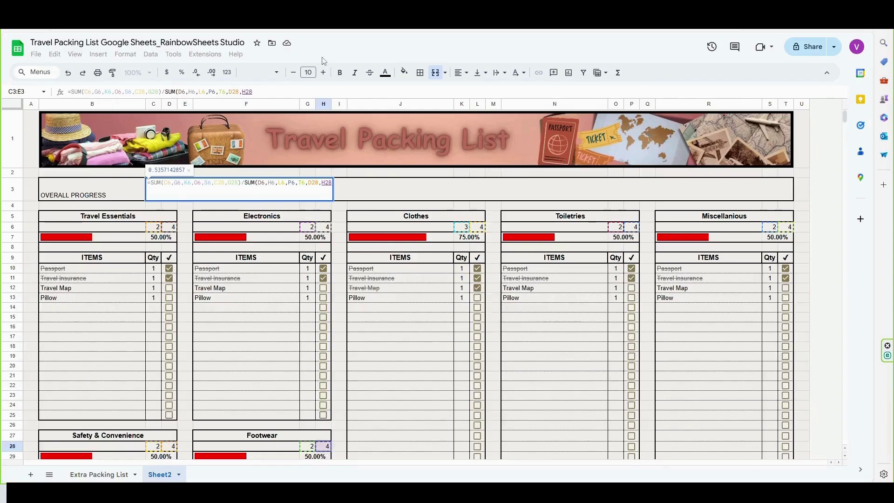
text())
key(Return)
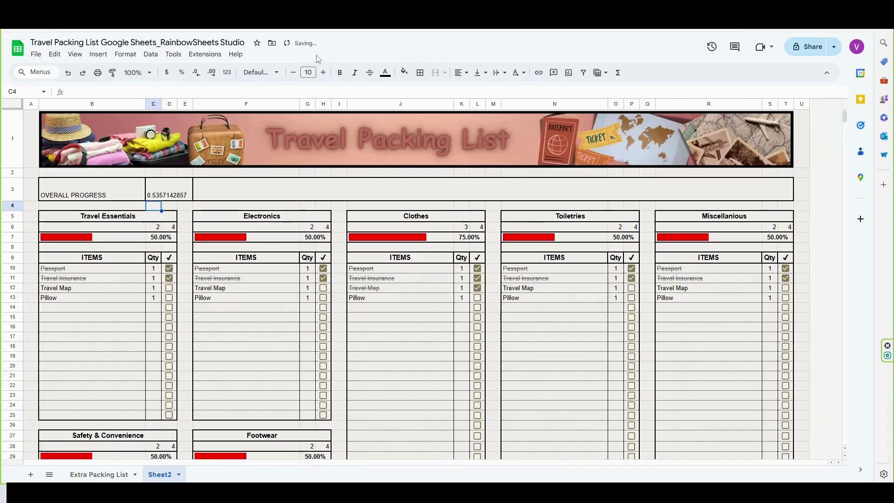
Step: Format the overall progress value in C3 as a percentage
click(167, 198)
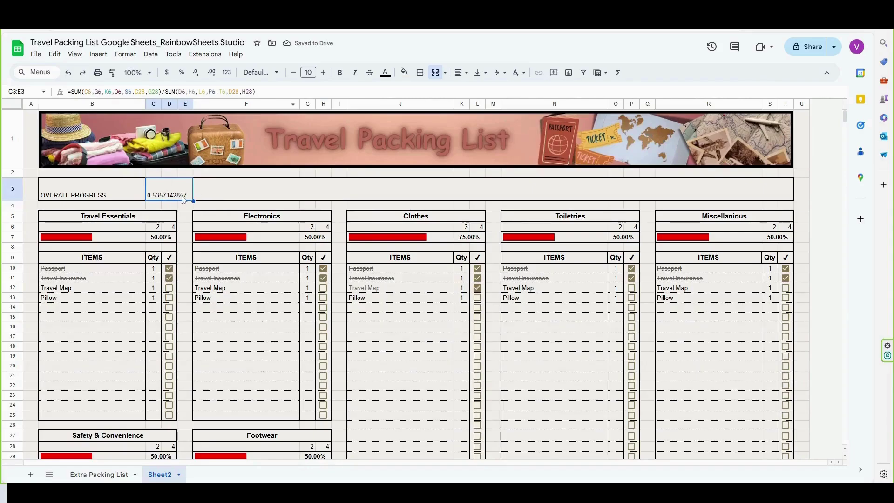
click(181, 73)
click(223, 200)
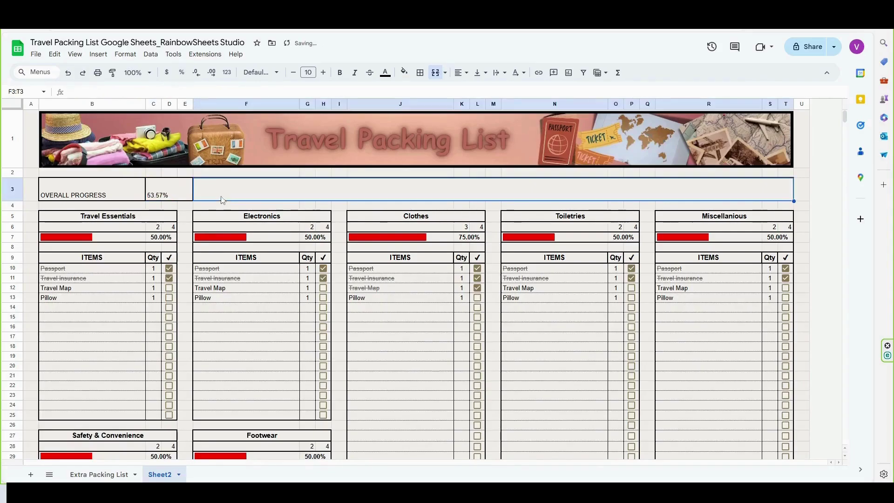
Step: Format B3:E3 as bold, size 11 text, centered horizontally and aligned to the middle vertically
drag(116, 200, 157, 198)
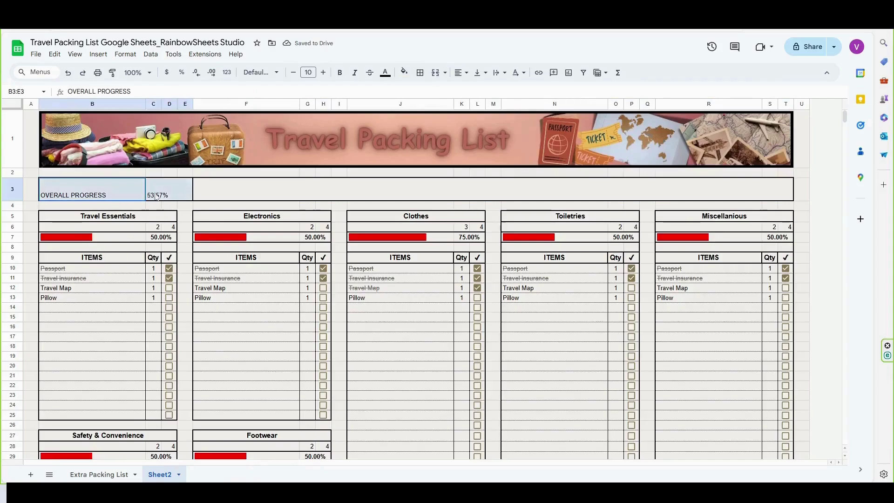
click(461, 73)
click(467, 88)
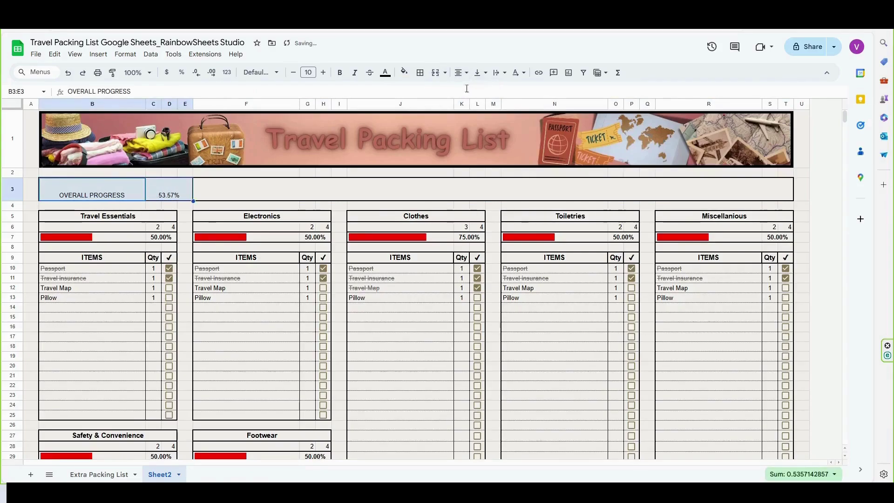
click(340, 72)
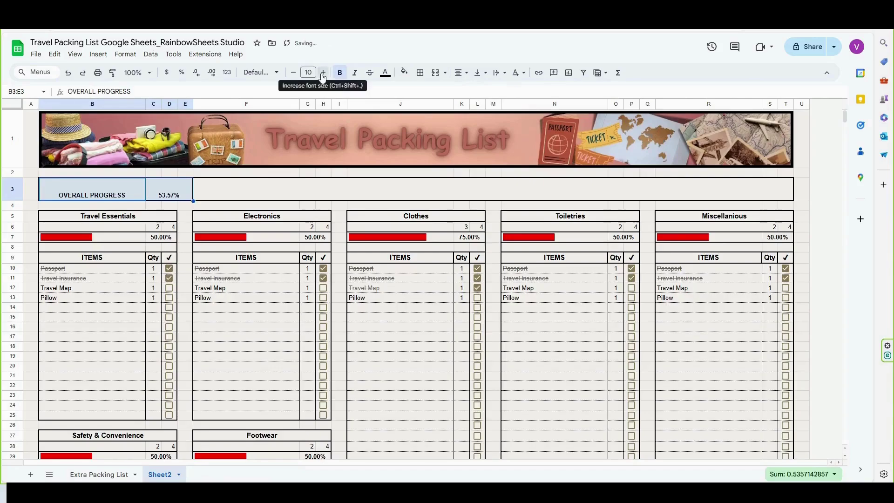
click(324, 76)
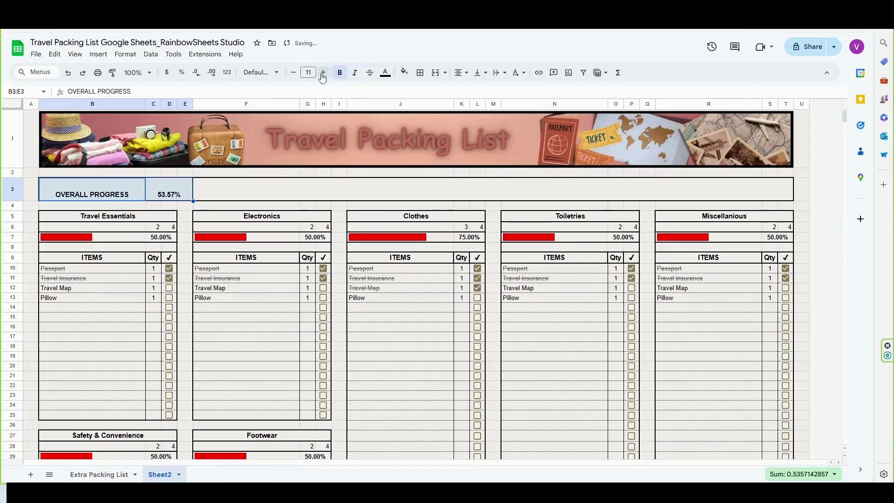
click(124, 56)
mouse_move(230, 123)
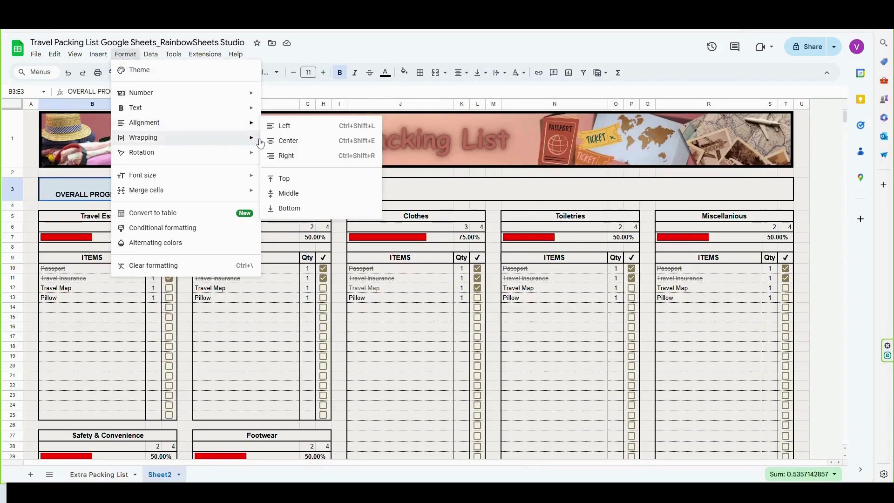
click(290, 194)
Step: Begin the overall progress bar formula in F3 with C3 as data and a bar chart type: =SPARKLINE(C3,{"charttype","bar"
click(303, 184)
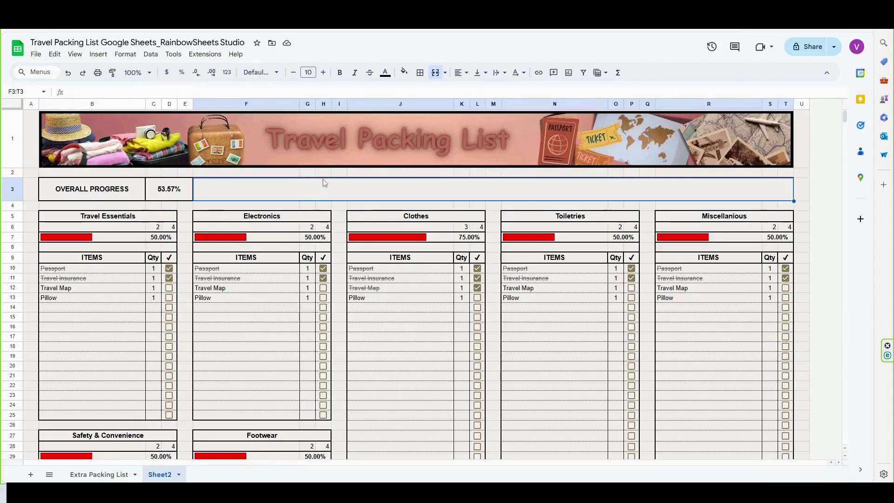
double_click(321, 190)
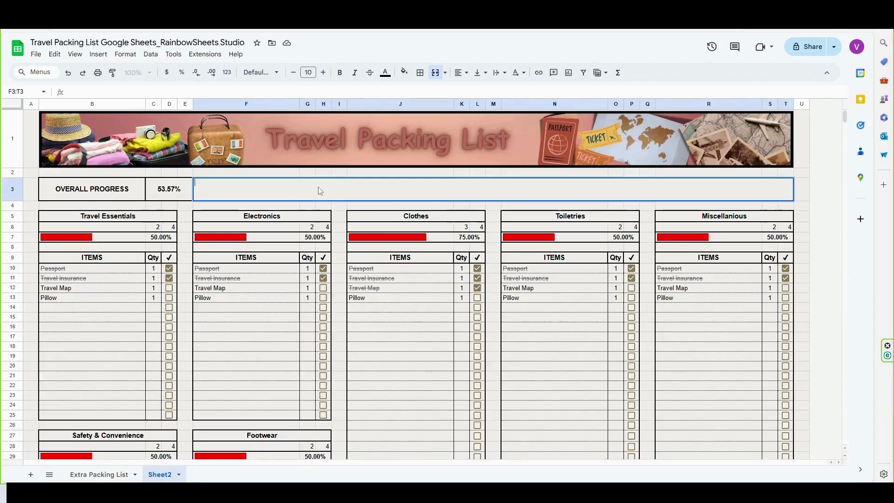
text(=)
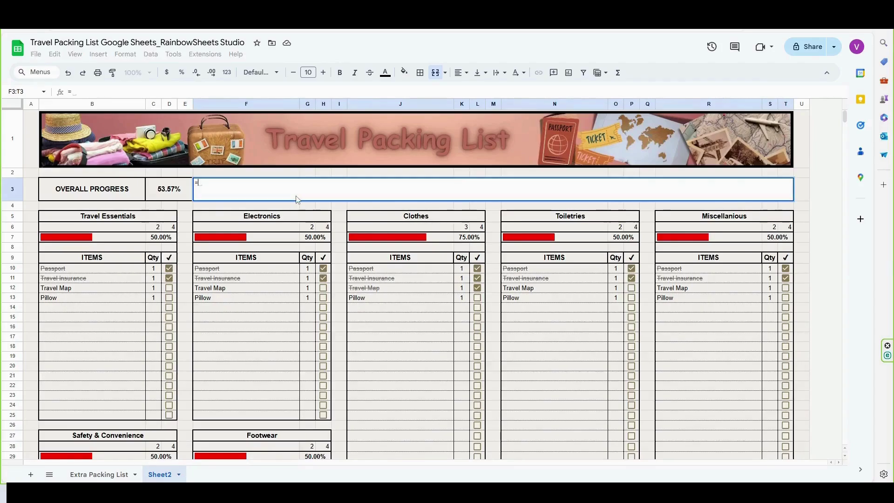
text(SPARKLINE)
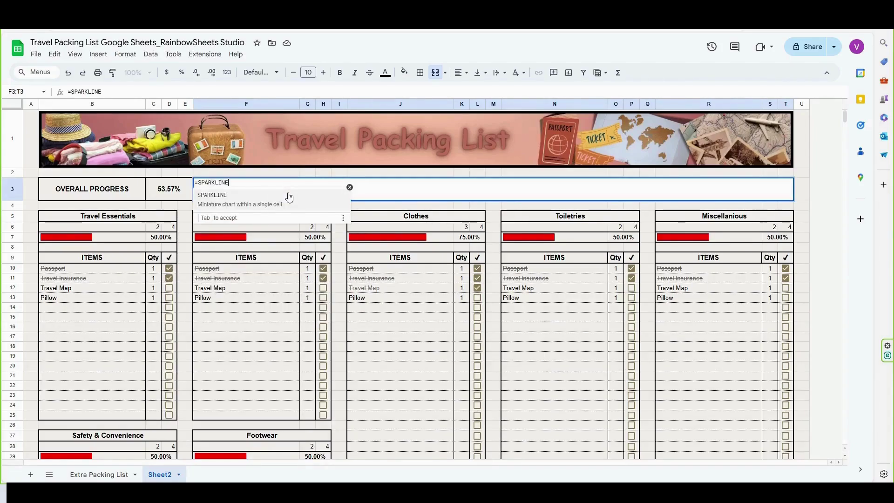
key(Tab)
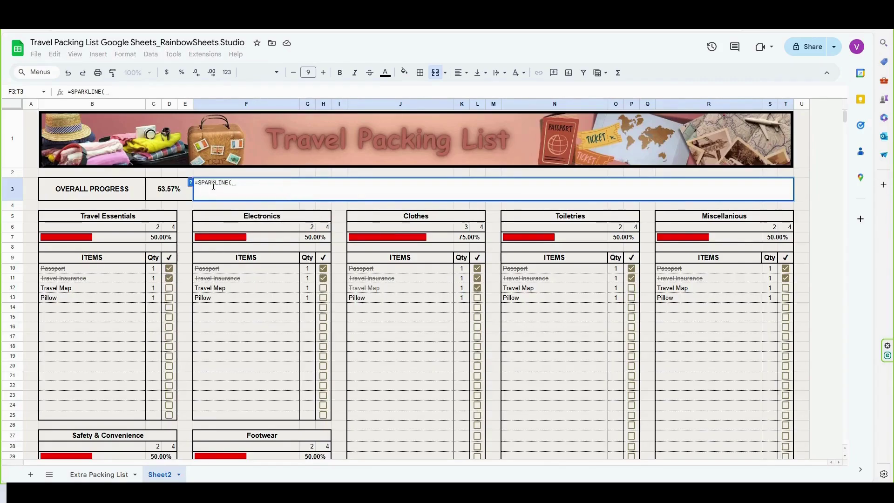
click(169, 191)
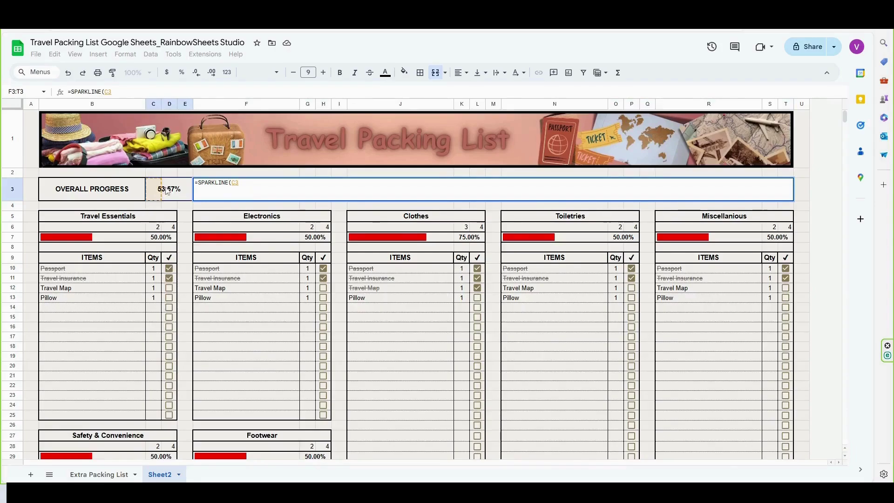
text(,)
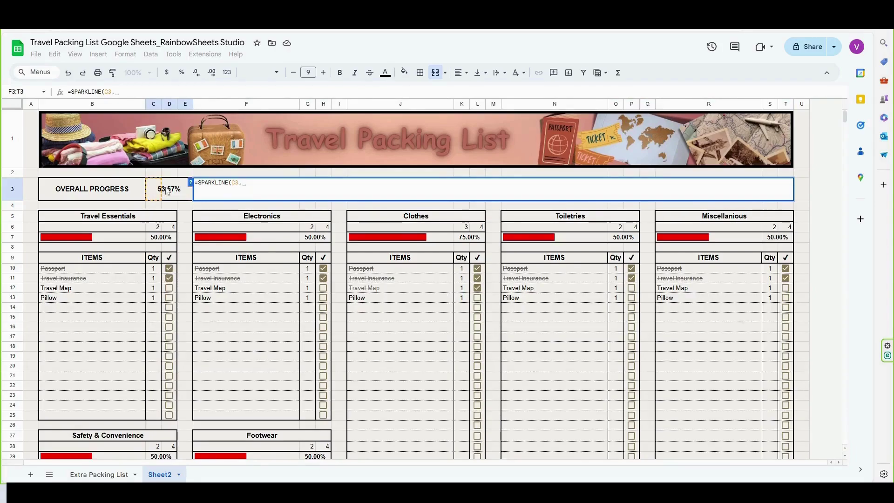
text({"ch)
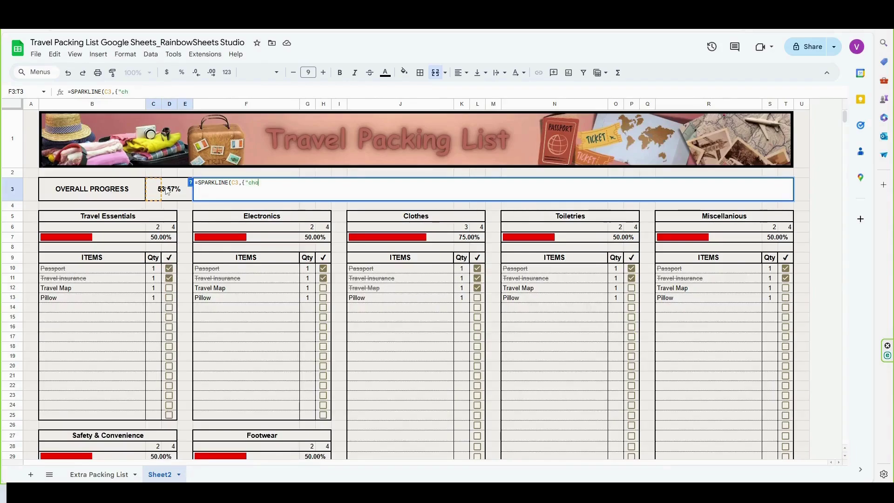
text(arttype",")
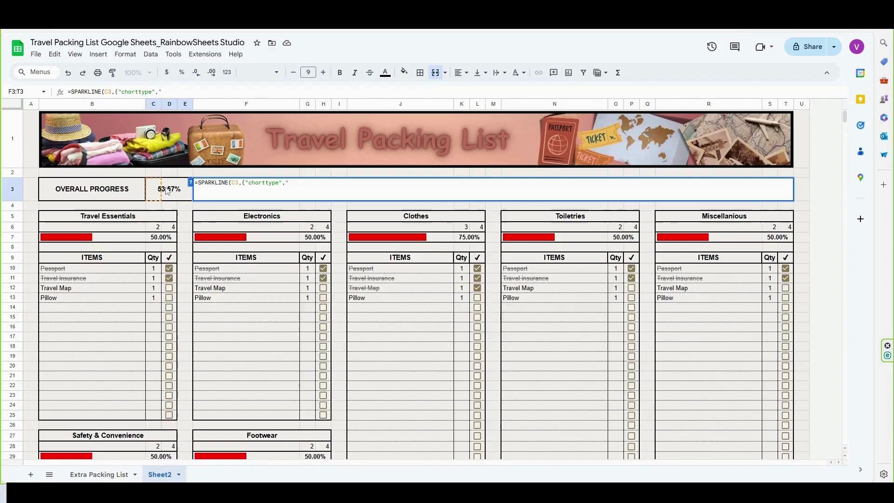
text(bar")
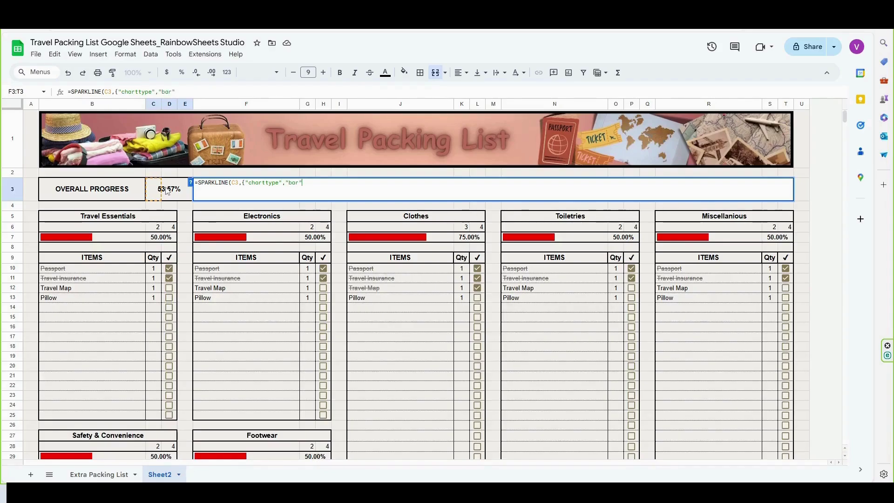
Step: Complete the F3 sparkline formula with a 100% maximum and bar color #e7d2cc: ;"max",100%;"color1","#e7d2cc"})
text(;"max",100%;)
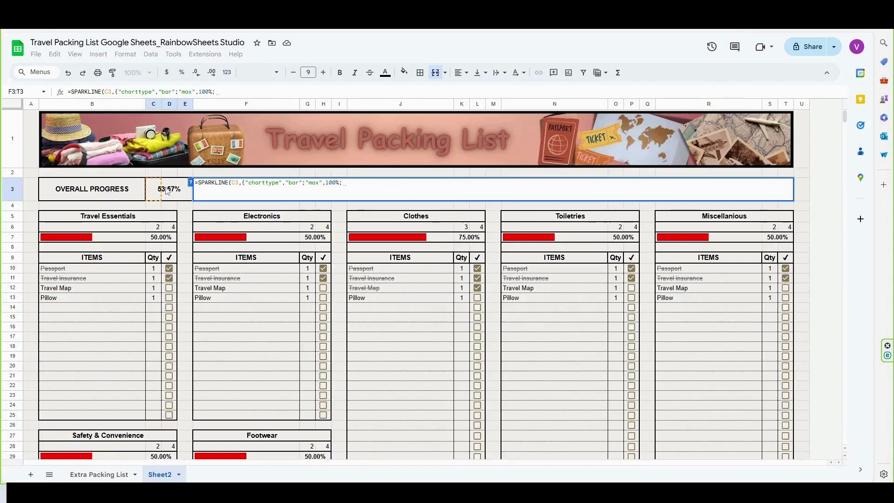
text("color1)
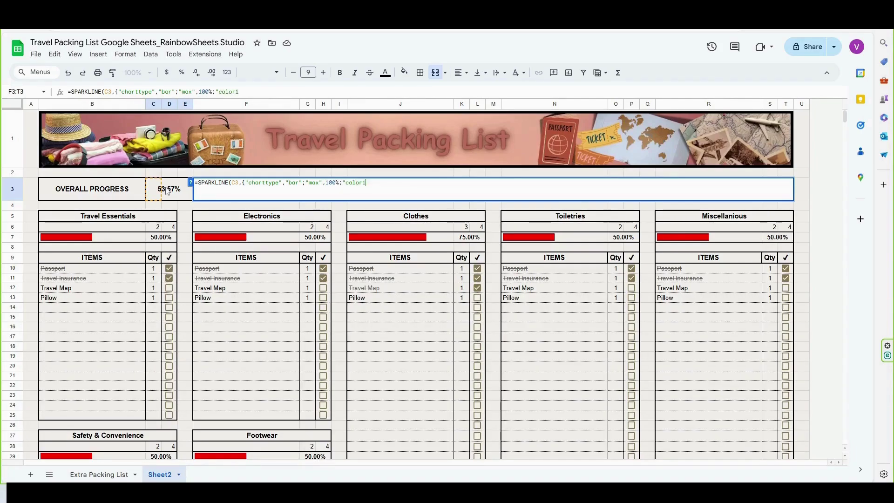
text(",")
text(#e7d2cc)
text(")
text())
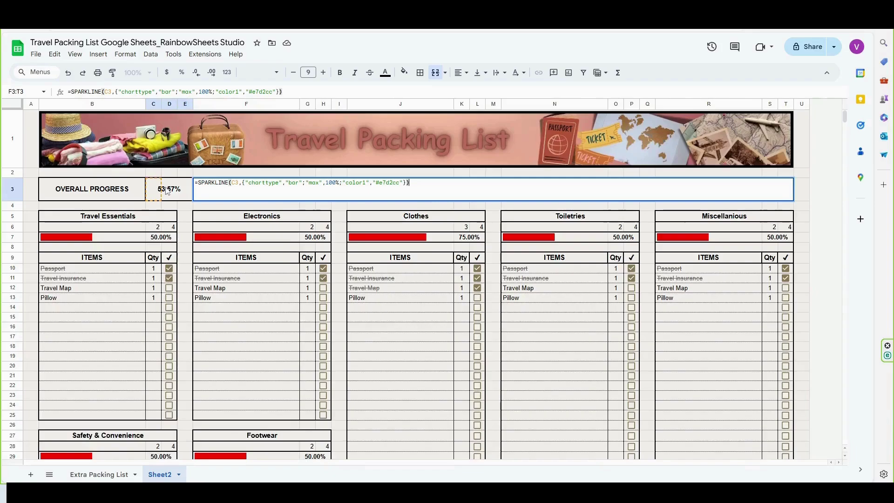
key(Return)
click(321, 190)
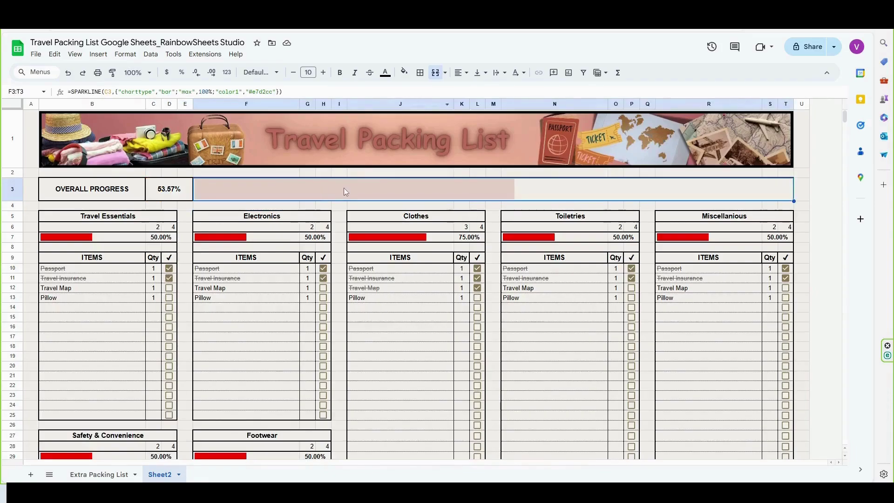
click(405, 73)
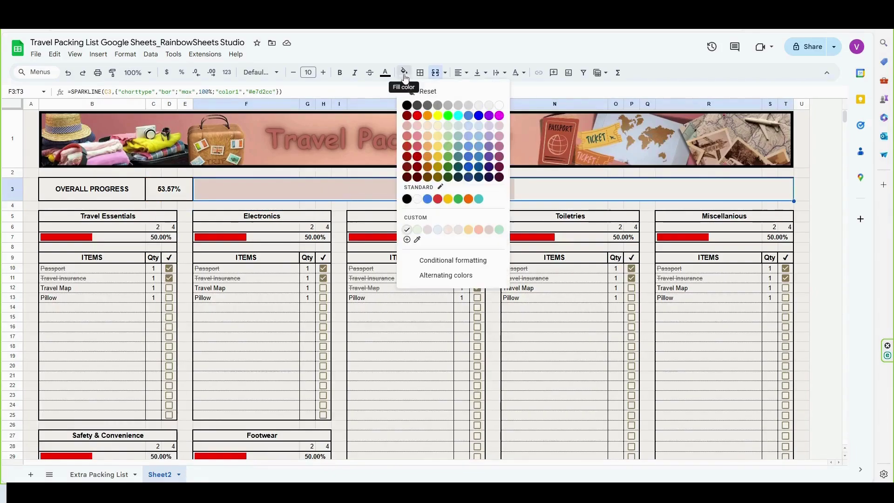
click(407, 240)
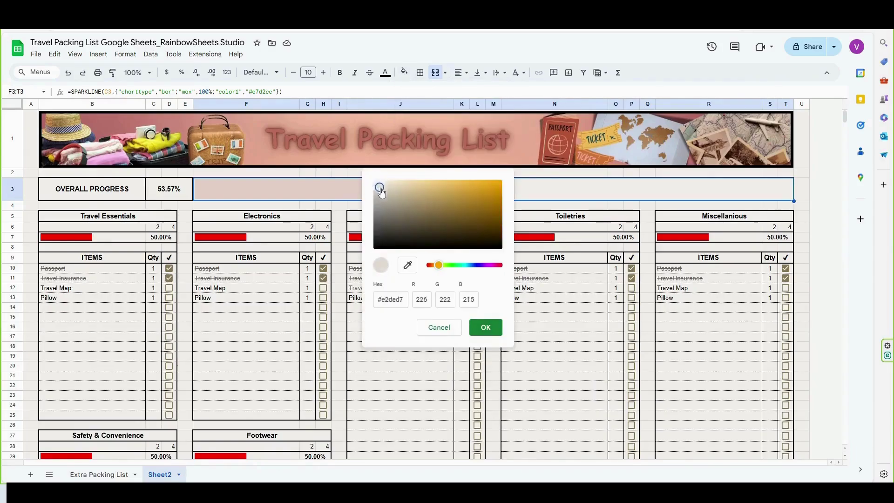
drag(382, 194, 407, 200)
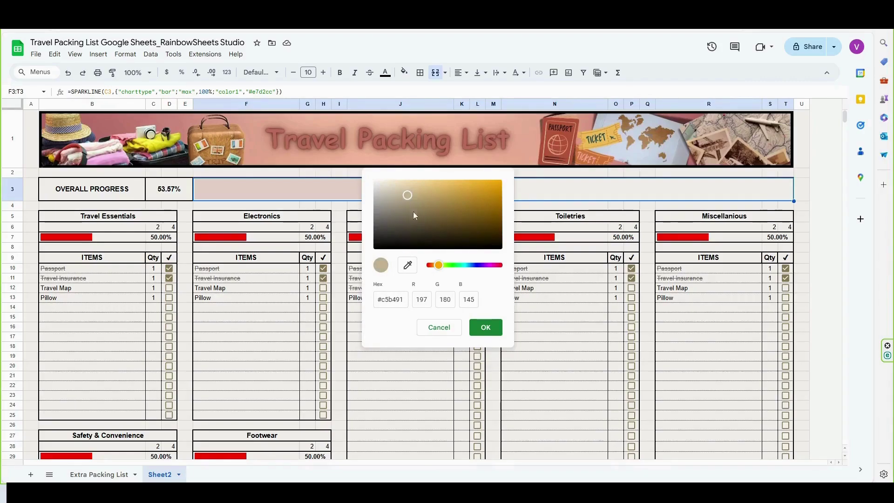
click(443, 332)
click(186, 228)
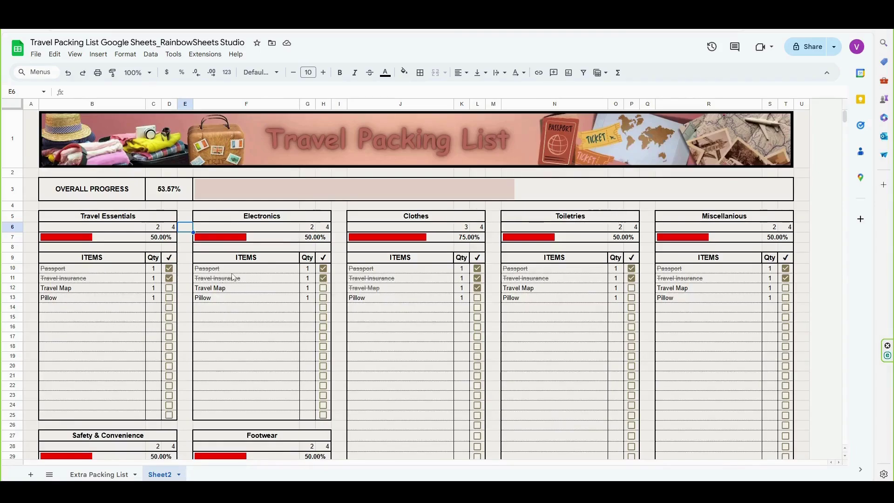
Step: Fill the Travel Essentials table, B5:D6 and B8:D25, with the custom light orange color, leaving out the progress bar row
drag(152, 218, 150, 228)
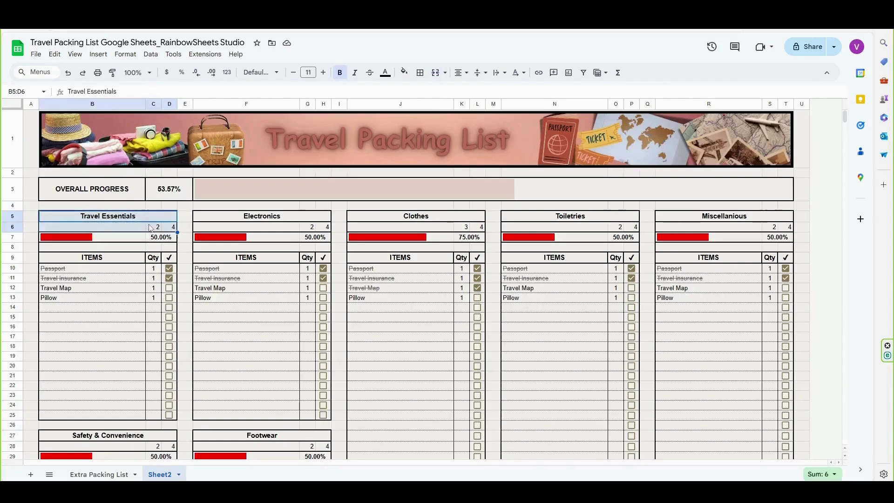
drag(112, 249, 174, 416)
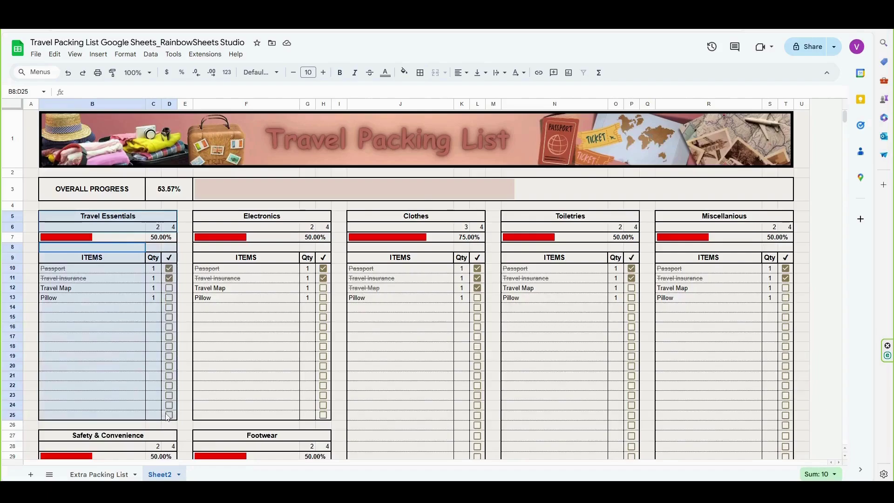
click(404, 79)
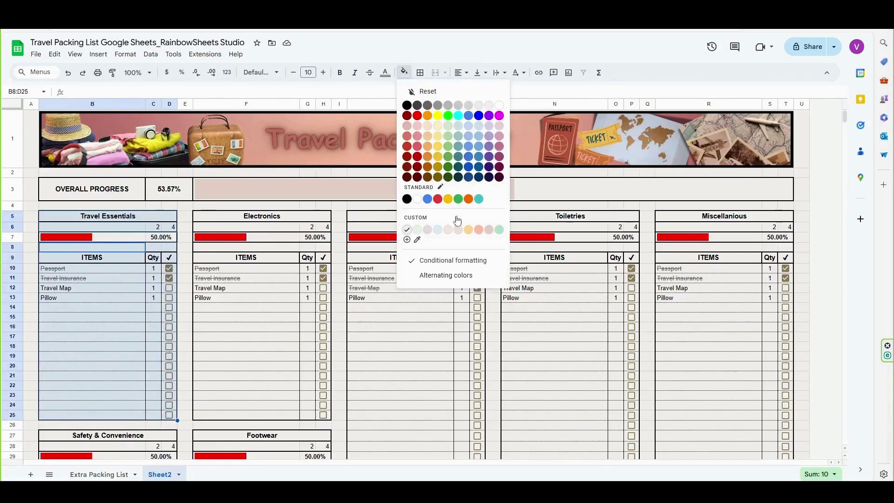
click(470, 231)
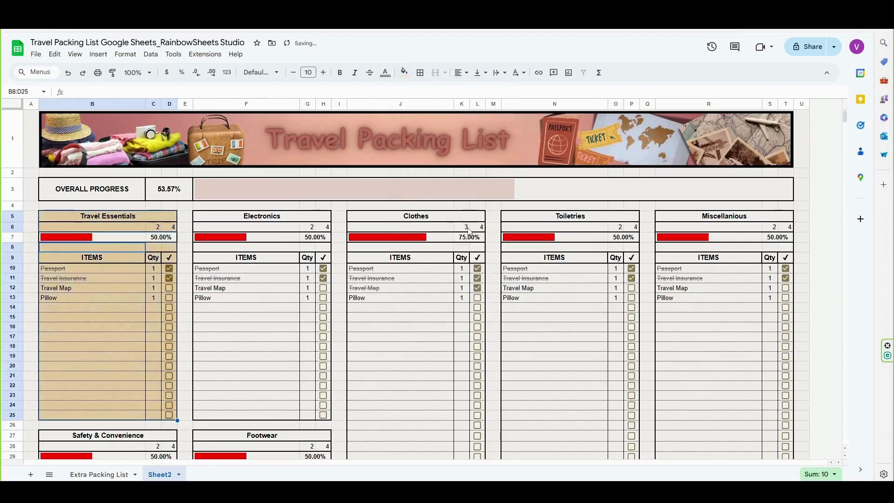
click(120, 301)
Step: Copy the hex code of the Travel Essentials heading's fill color without changing the fill
click(120, 217)
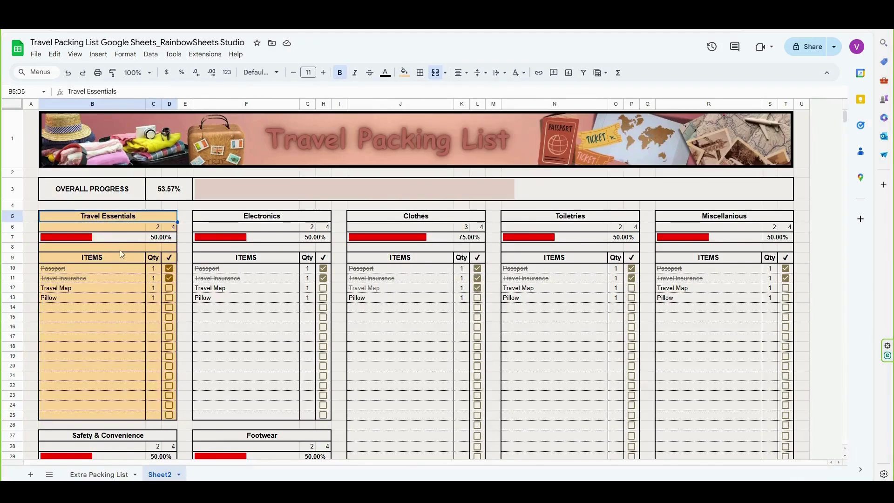
click(407, 80)
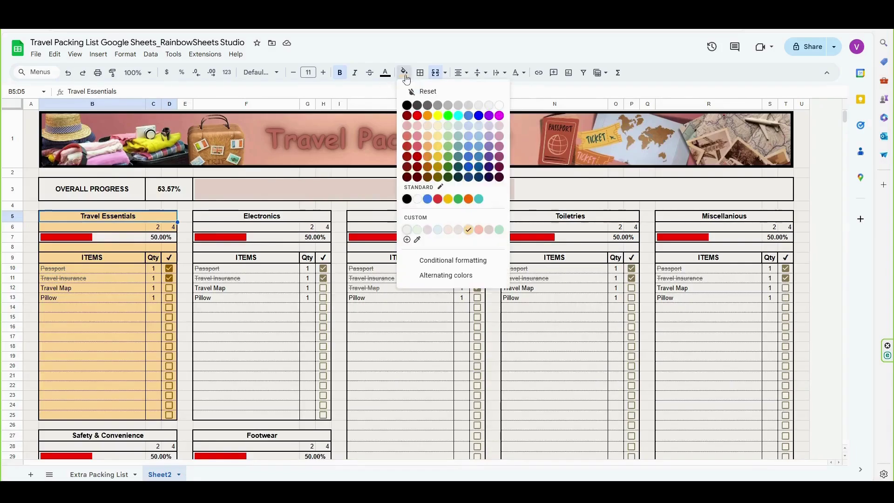
click(407, 241)
key(ctrl+c)
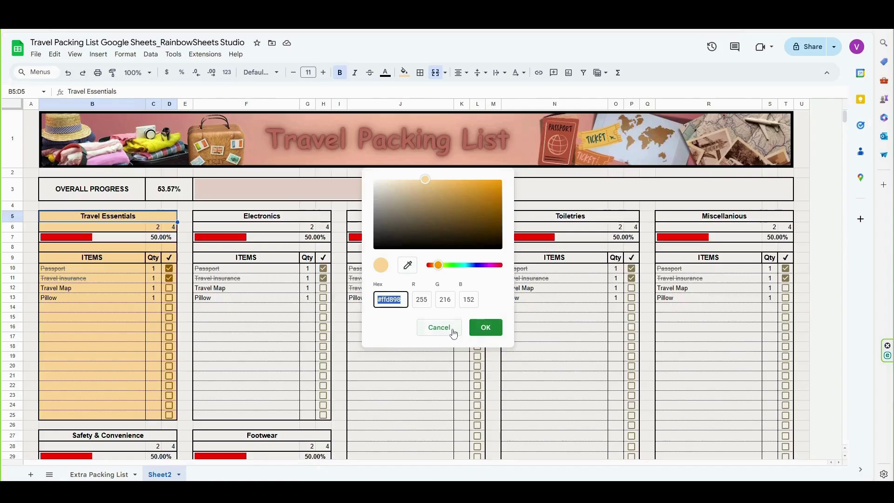
click(439, 328)
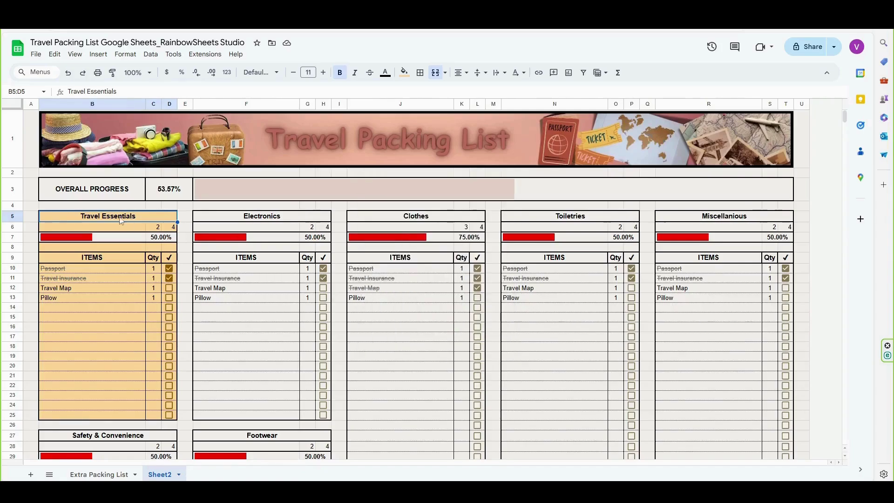
Step: Replace the bar color "red" in the Travel Essentials sparkline formula in B7 with the copied #ffd898
click(107, 240)
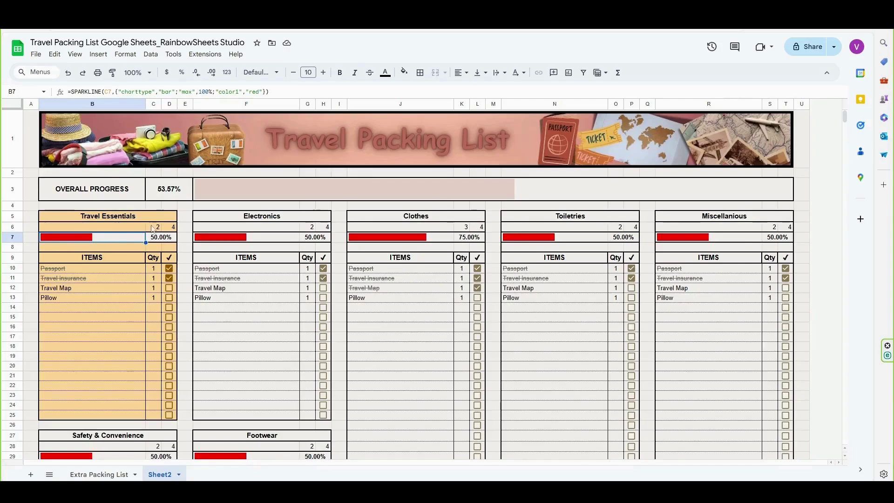
click(257, 91)
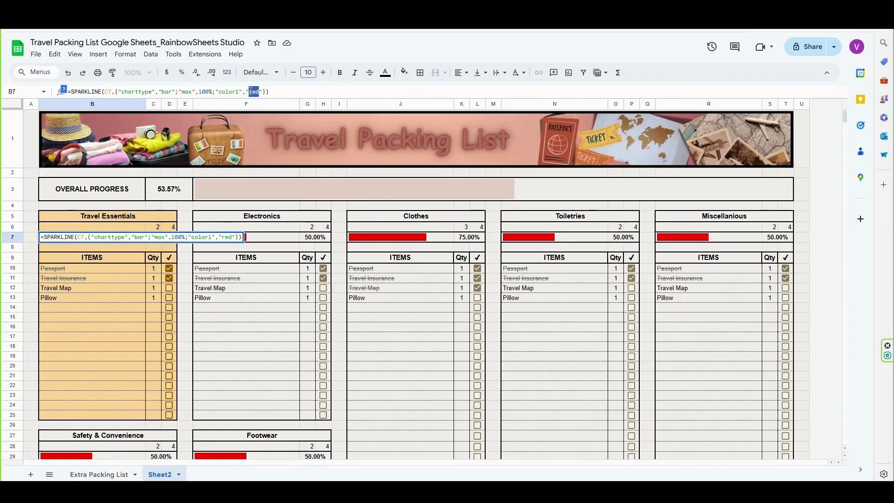
key(ctrl+v)
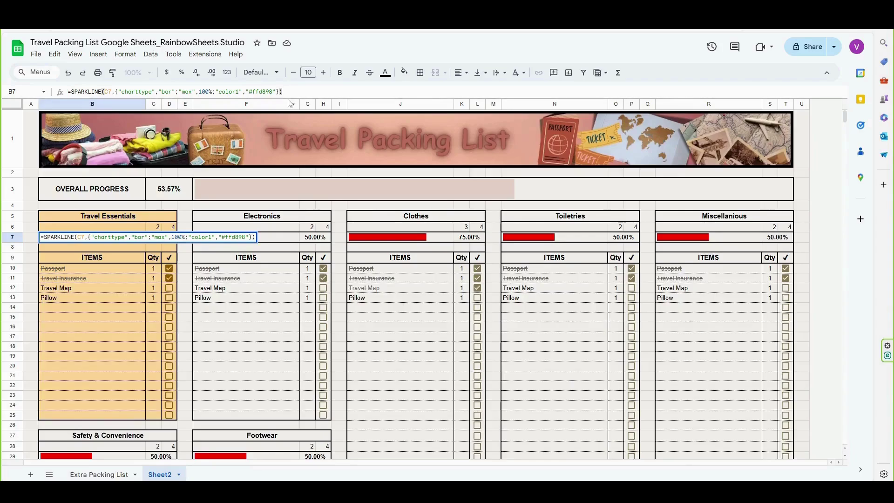
key(Return)
Step: Fill B6:D6, B8:D8 and B10:D25 of the Travel Essentials table with the lighter custom color #f5e7d1
click(128, 228)
drag(145, 230, 173, 228)
click(84, 250)
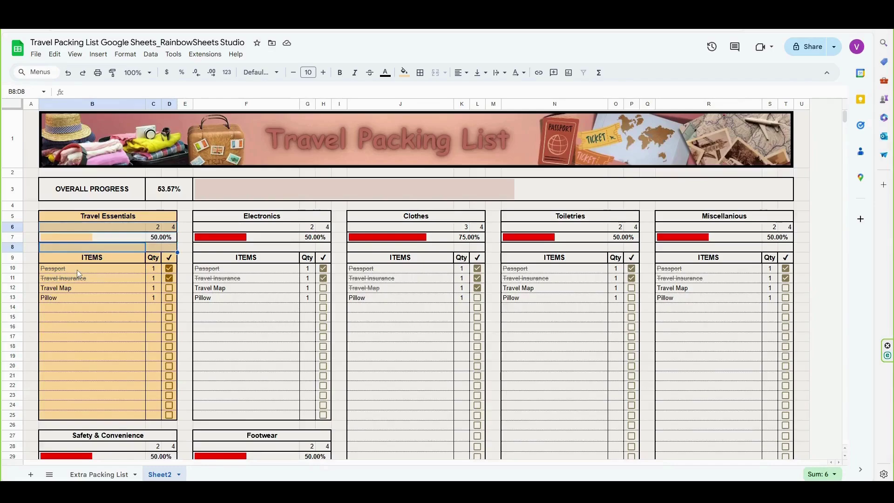
drag(78, 272, 171, 420)
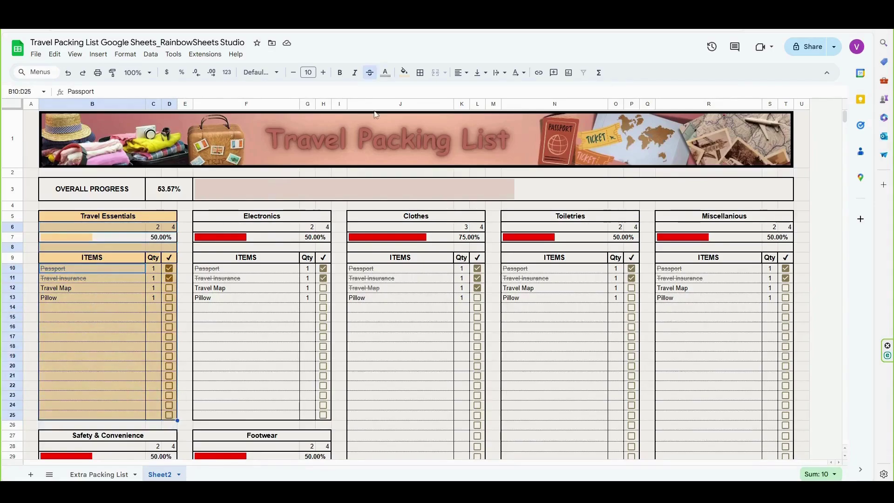
click(404, 73)
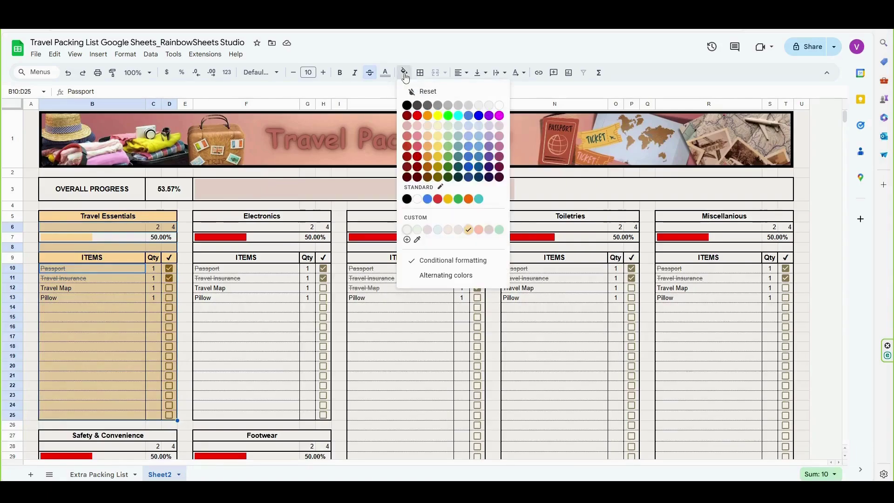
click(407, 240)
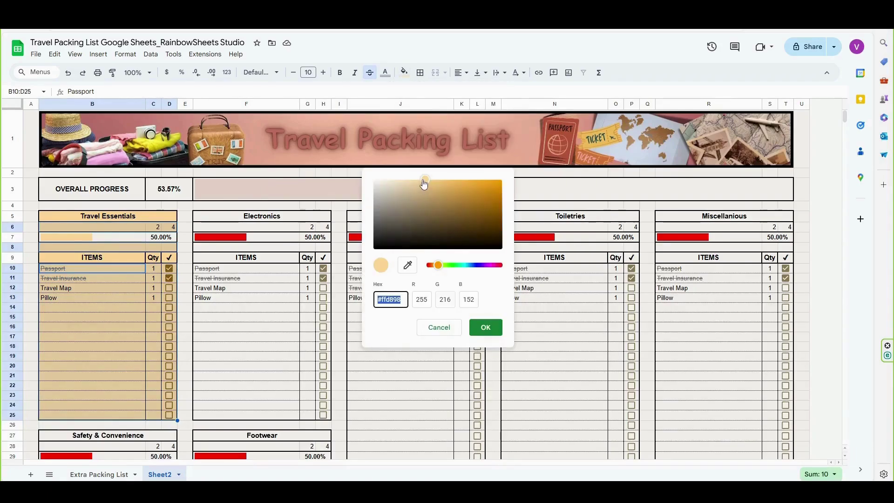
drag(424, 184, 395, 186)
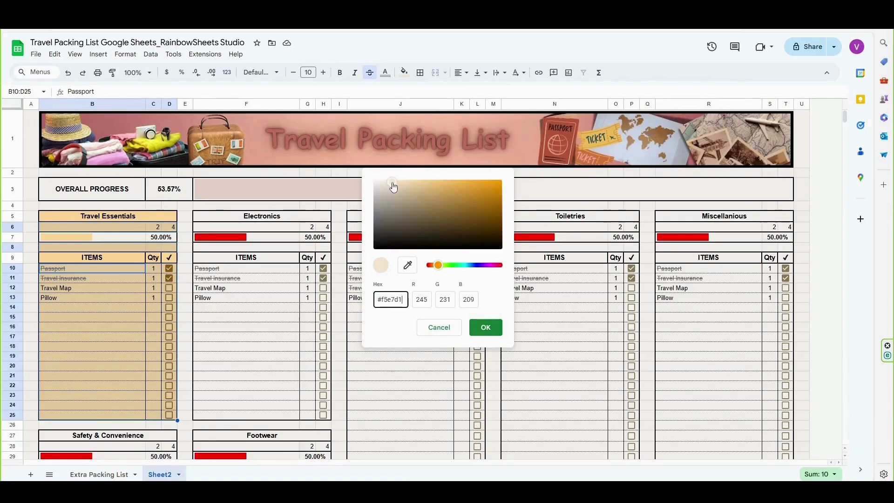
click(486, 327)
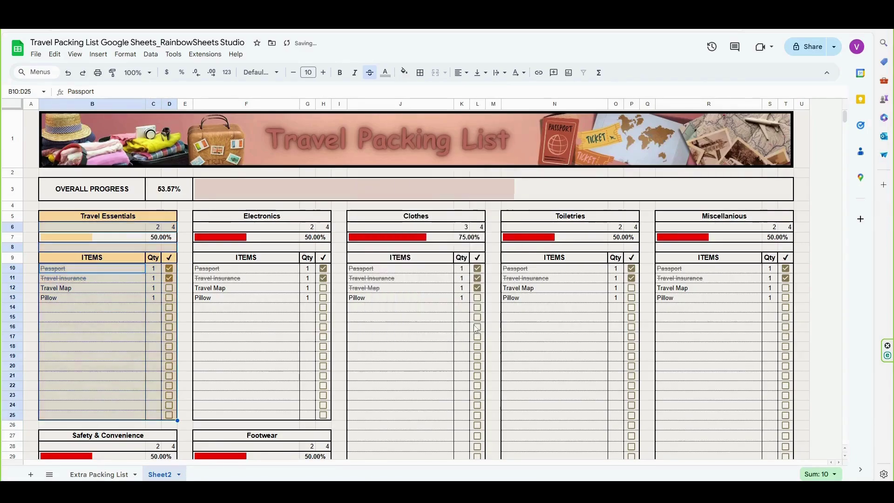
Step: Set the text color of the Travel Essentials count cells C6:D6 to the custom light orange #f5e7d1 matching their fill
click(189, 338)
click(137, 227)
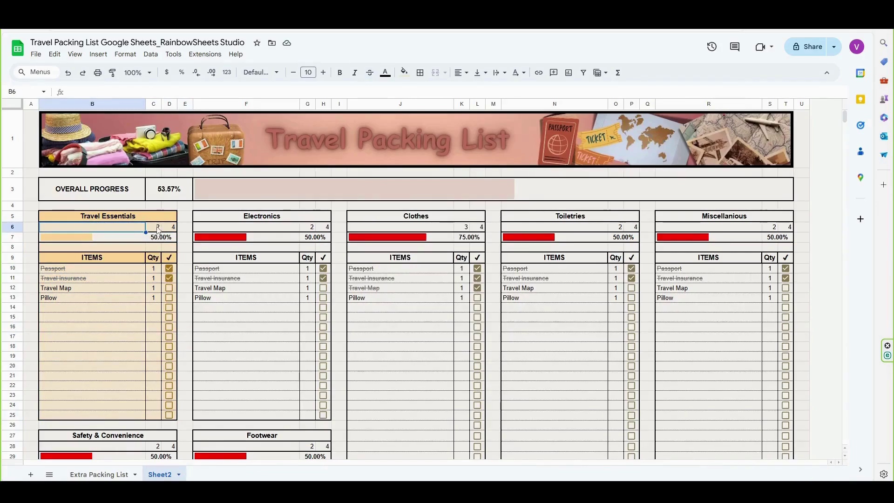
drag(158, 230, 172, 227)
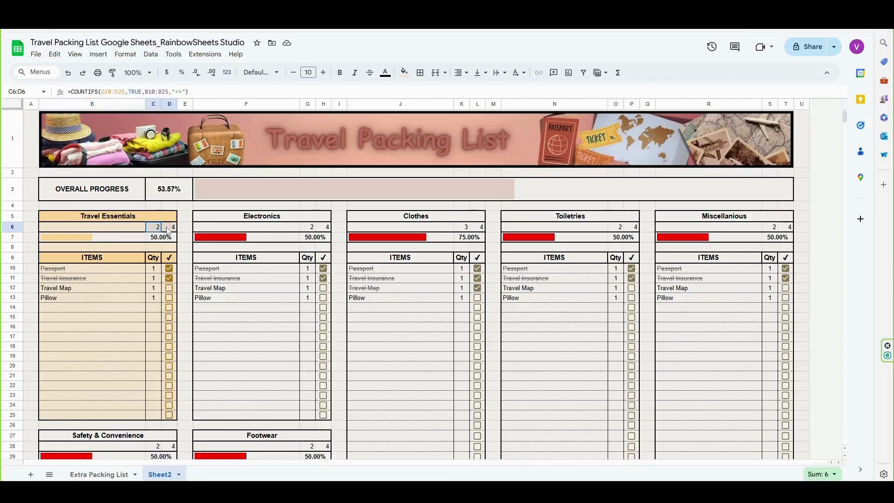
click(386, 72)
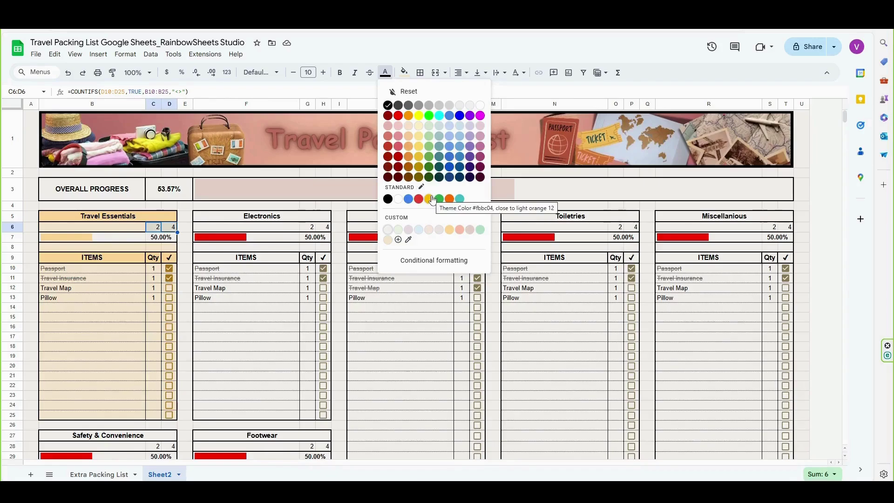
click(390, 242)
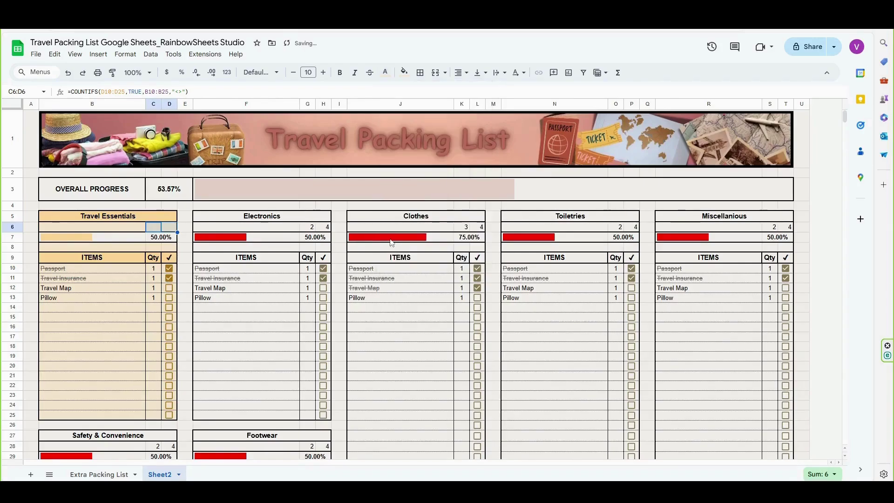
click(92, 313)
key(Right)
key(Right)
key(Right)
key(Right)
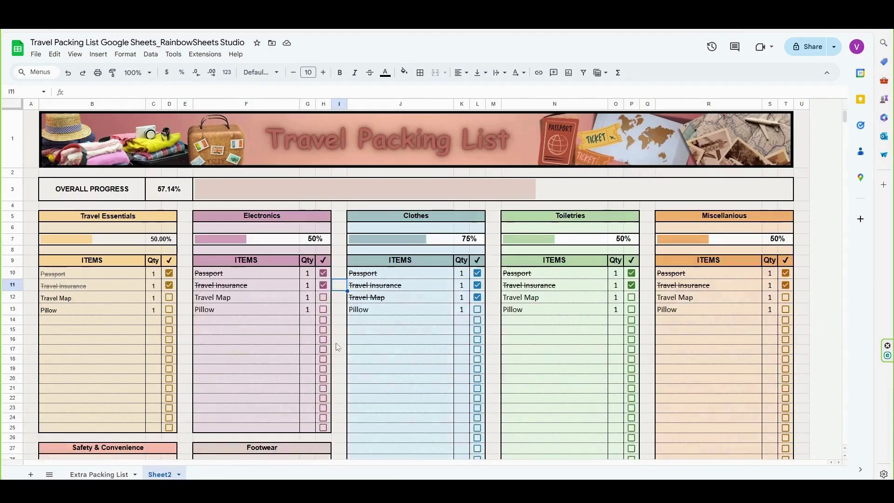
Step: Look over the color-coded tables down to their last rows and turn off the gridlines on Sheet2
scroll(401, 366, down, 10)
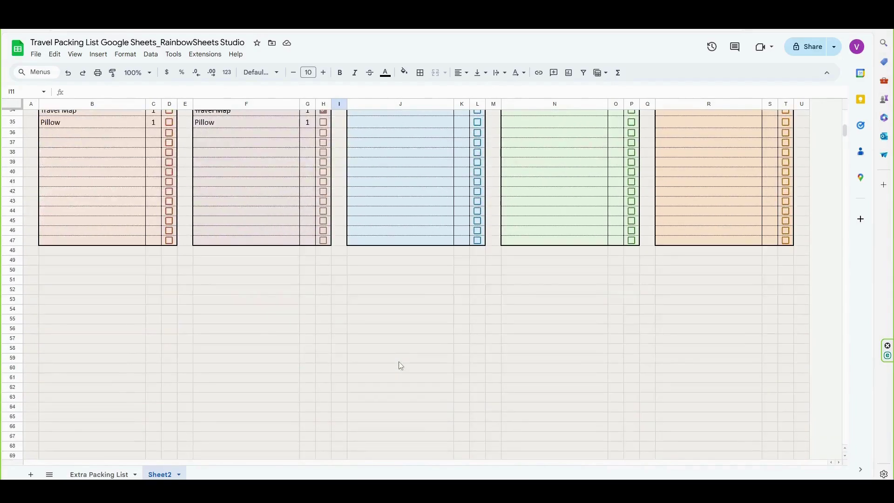
scroll(400, 366, up, 10)
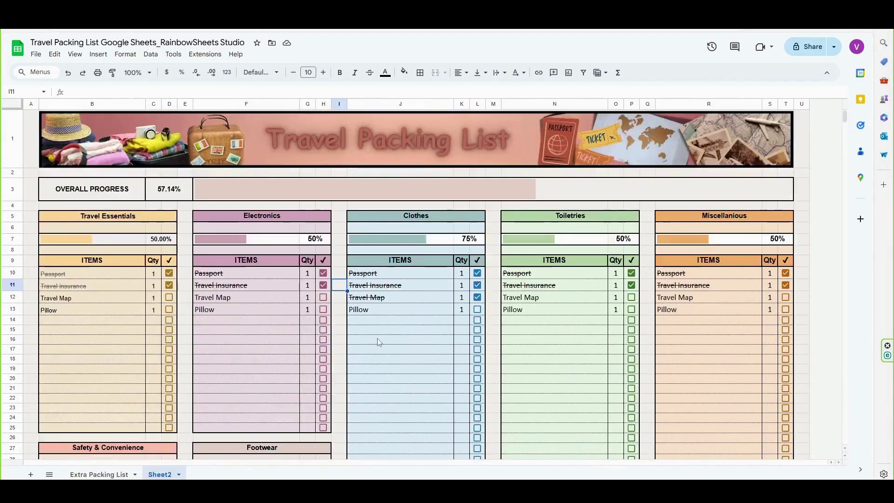
click(76, 55)
mouse_move(120, 71)
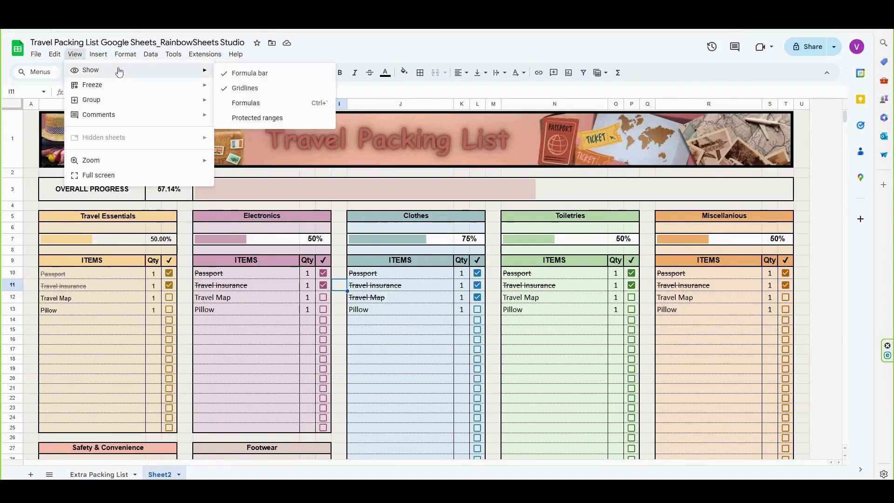
click(250, 86)
click(345, 321)
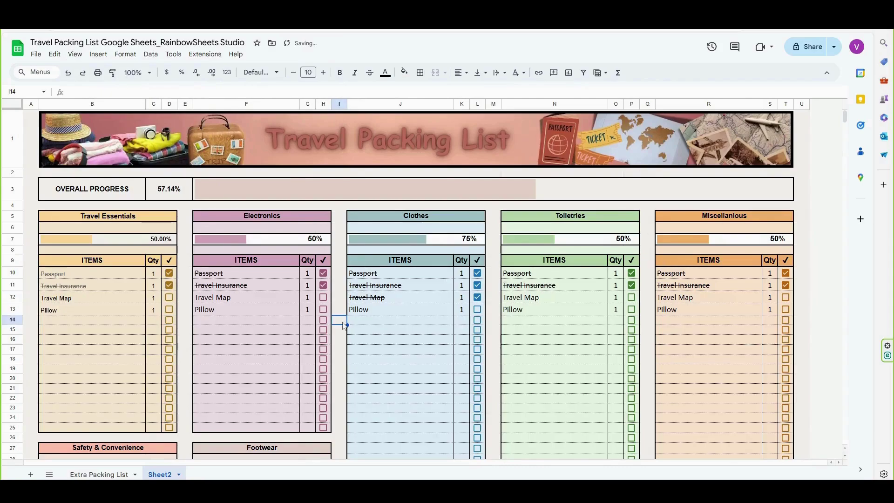